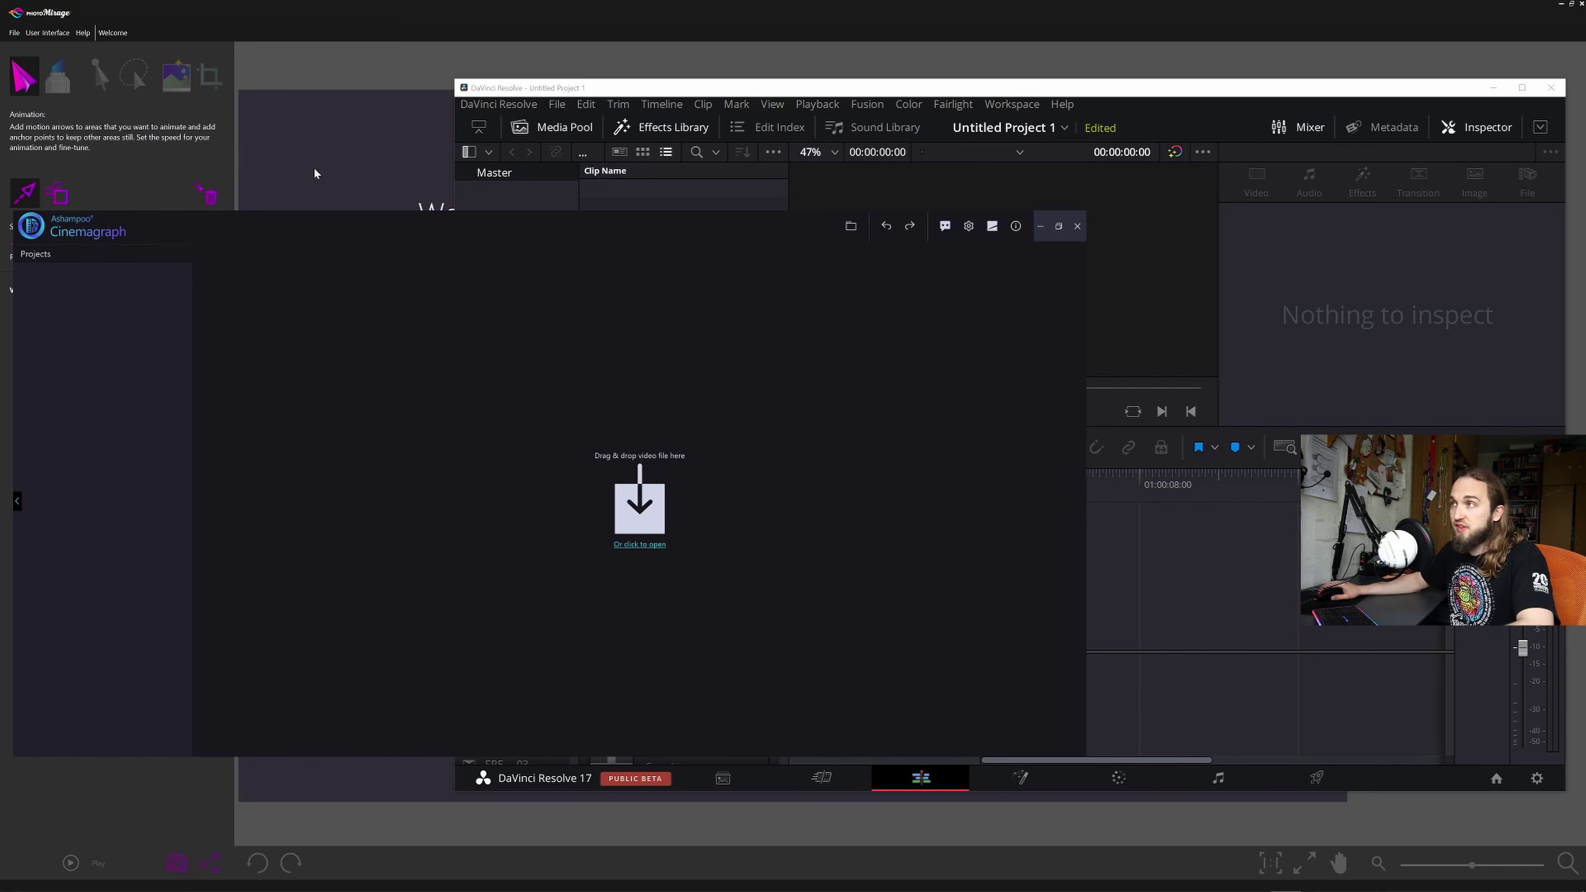
- Bring Corel PhotoMirage in front of DaVinci Resolve and Ashampoo Cinemagraph, showing its Welcome screen
left_click(571, 81)
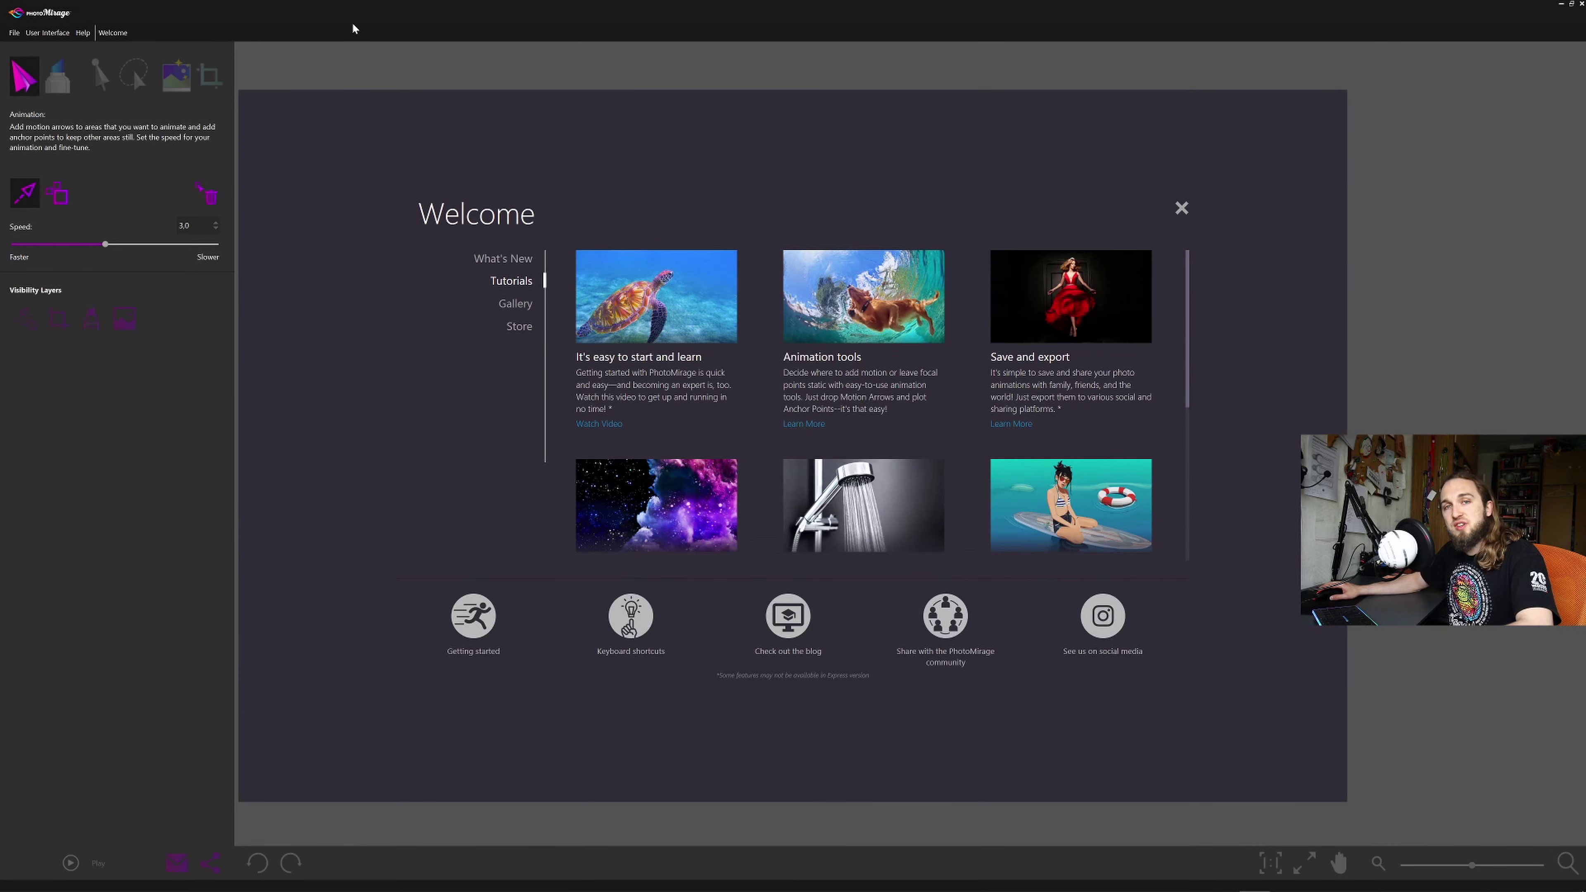
- Dismiss the Welcome screen and open the tea-pouring JPG from the Kinografiki folder
left_click(1181, 210)
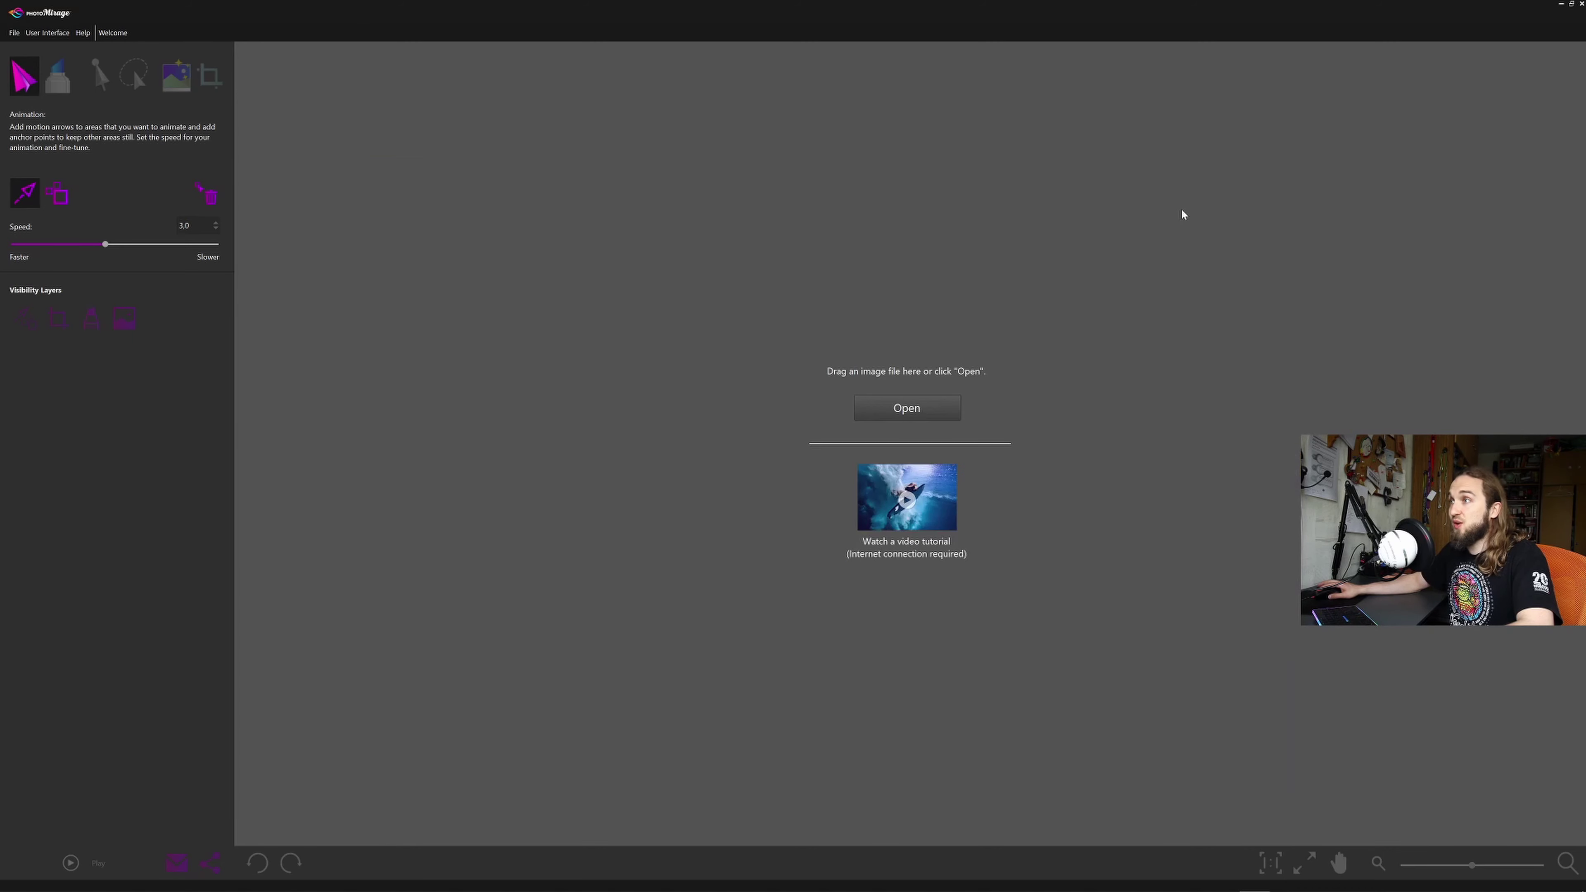
left_click(934, 419)
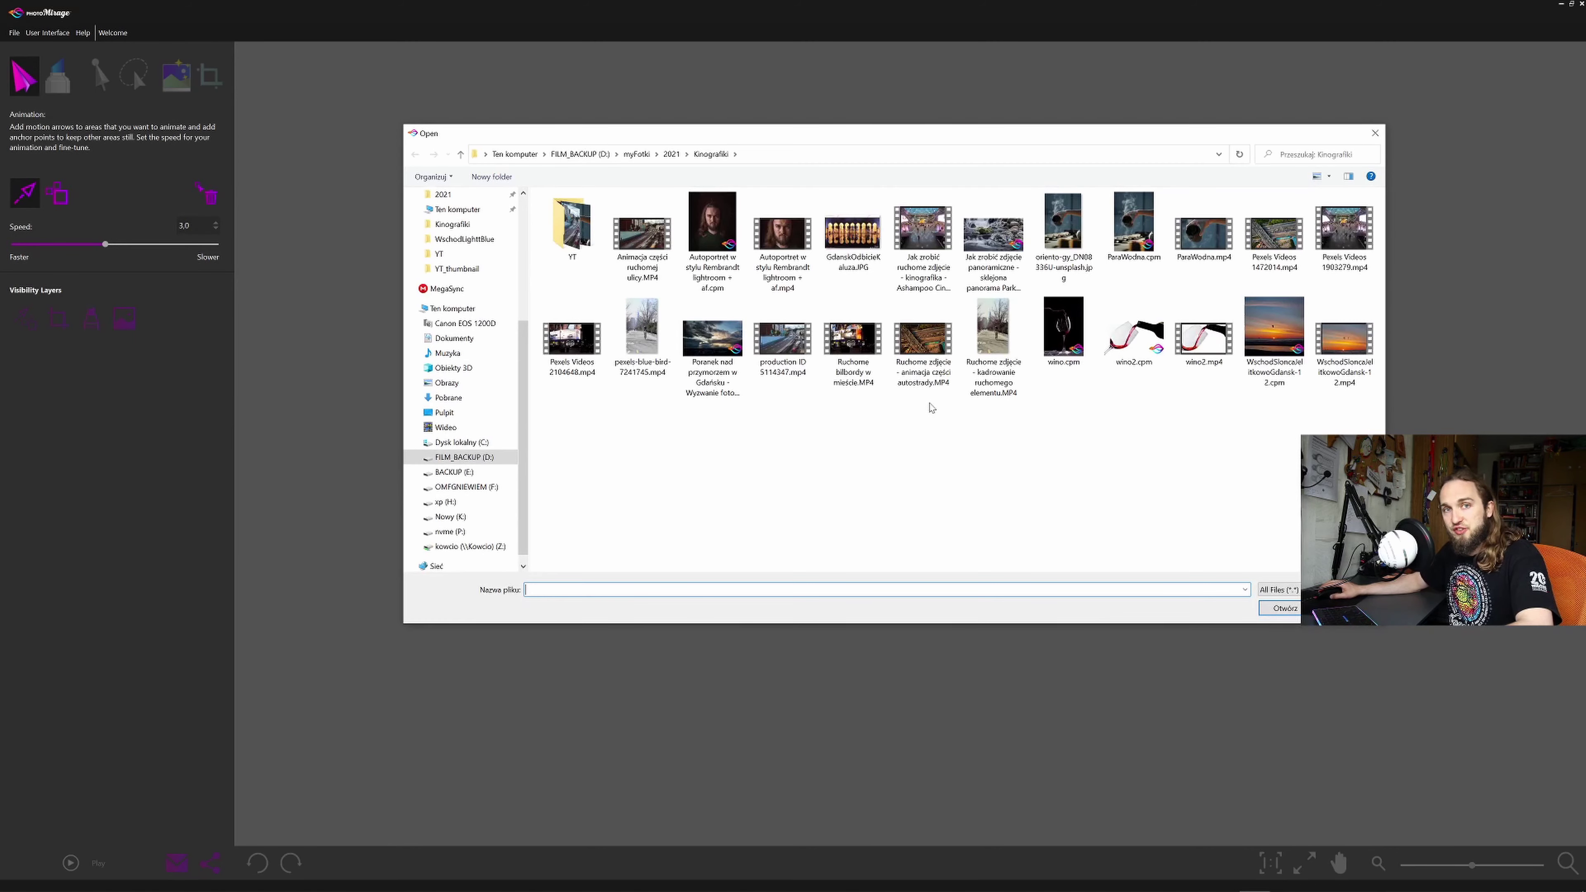
double_click(1062, 231)
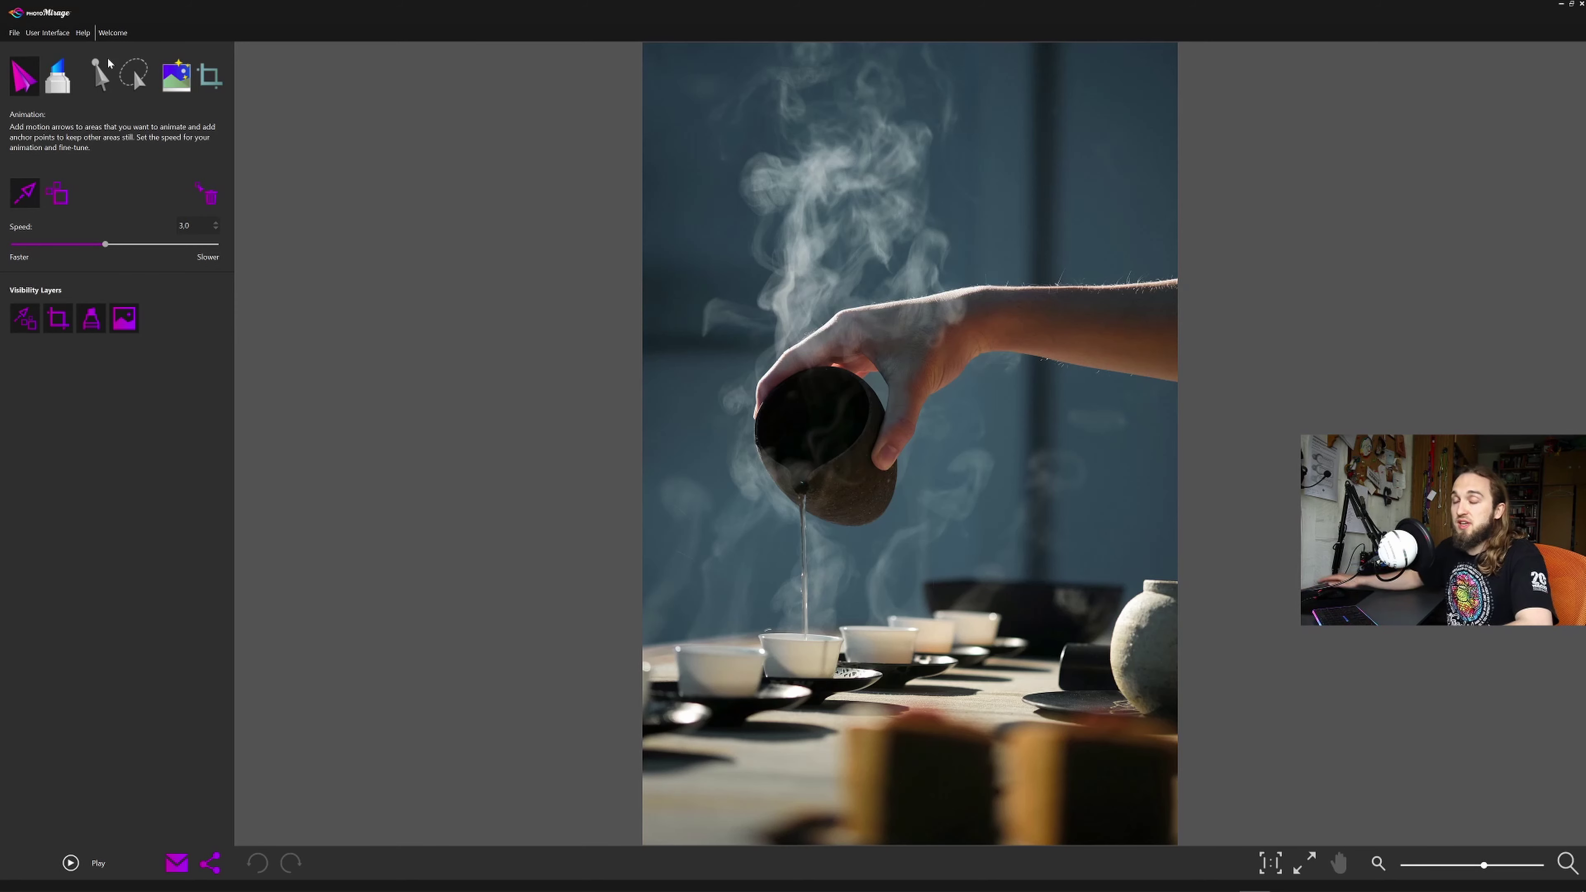
- Draw upward motion arrows on the steam above the teapot and preview the animation once
left_click(20, 198)
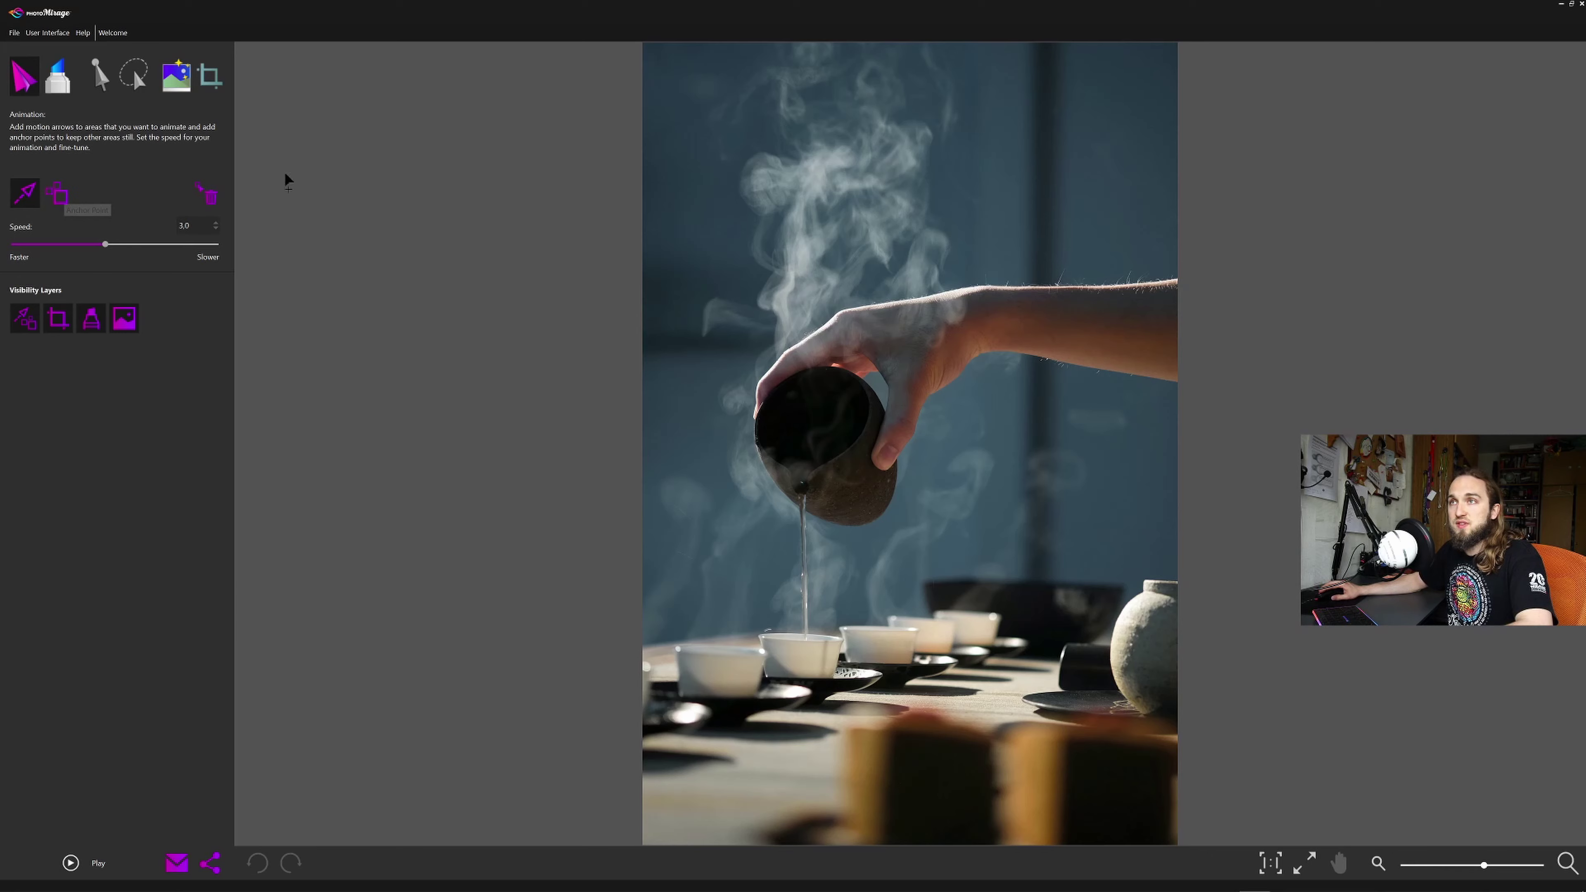
left_click_drag(802, 280, 773, 157)
left_click_drag(831, 245, 833, 93)
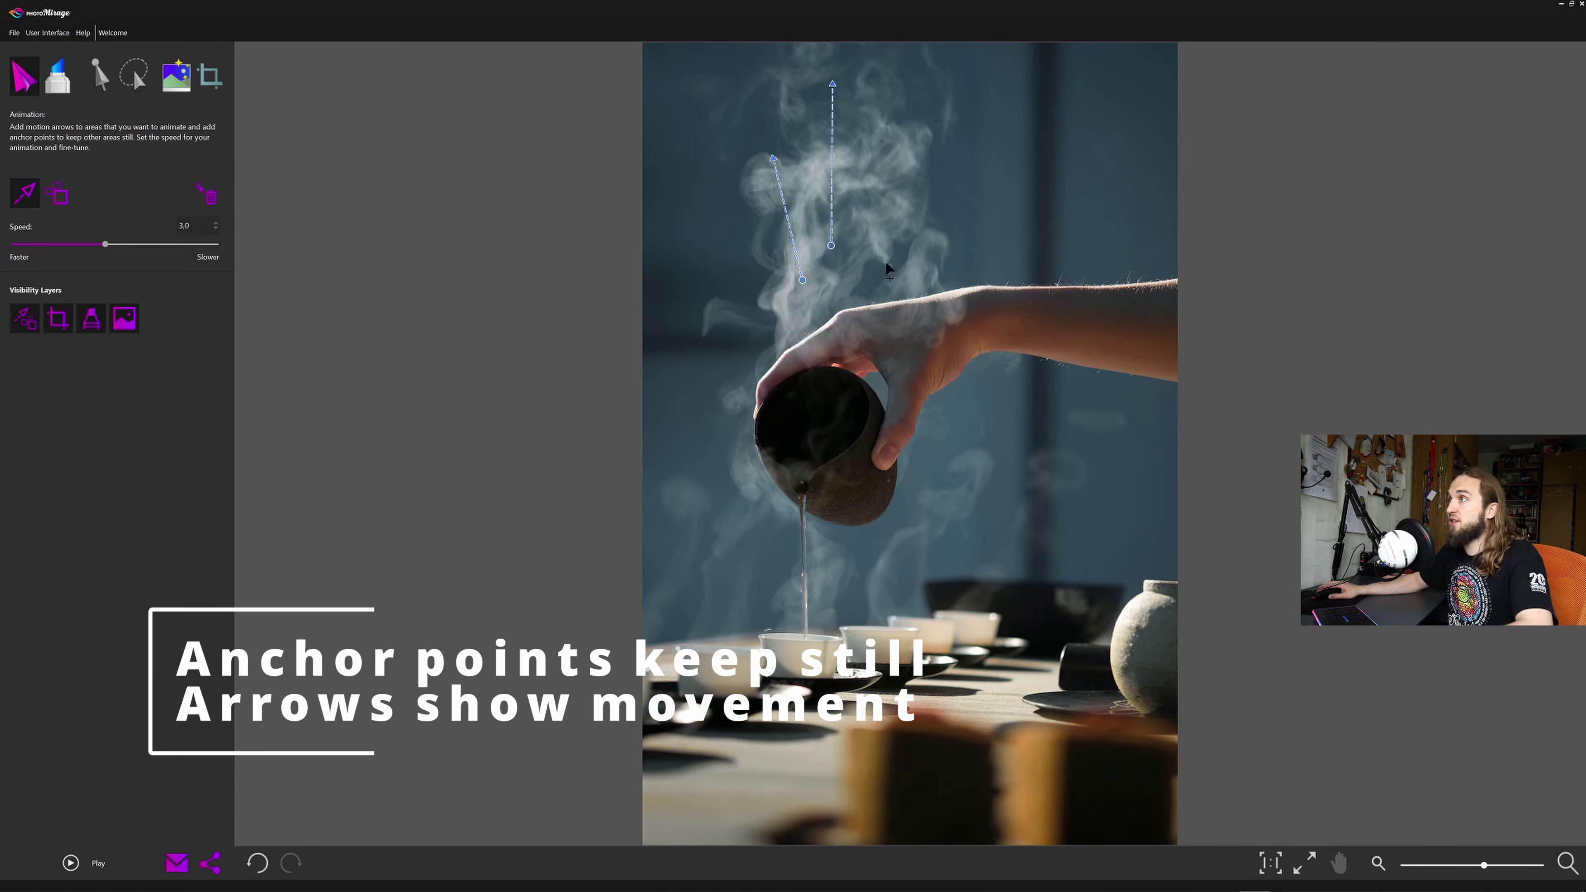
left_click(70, 863)
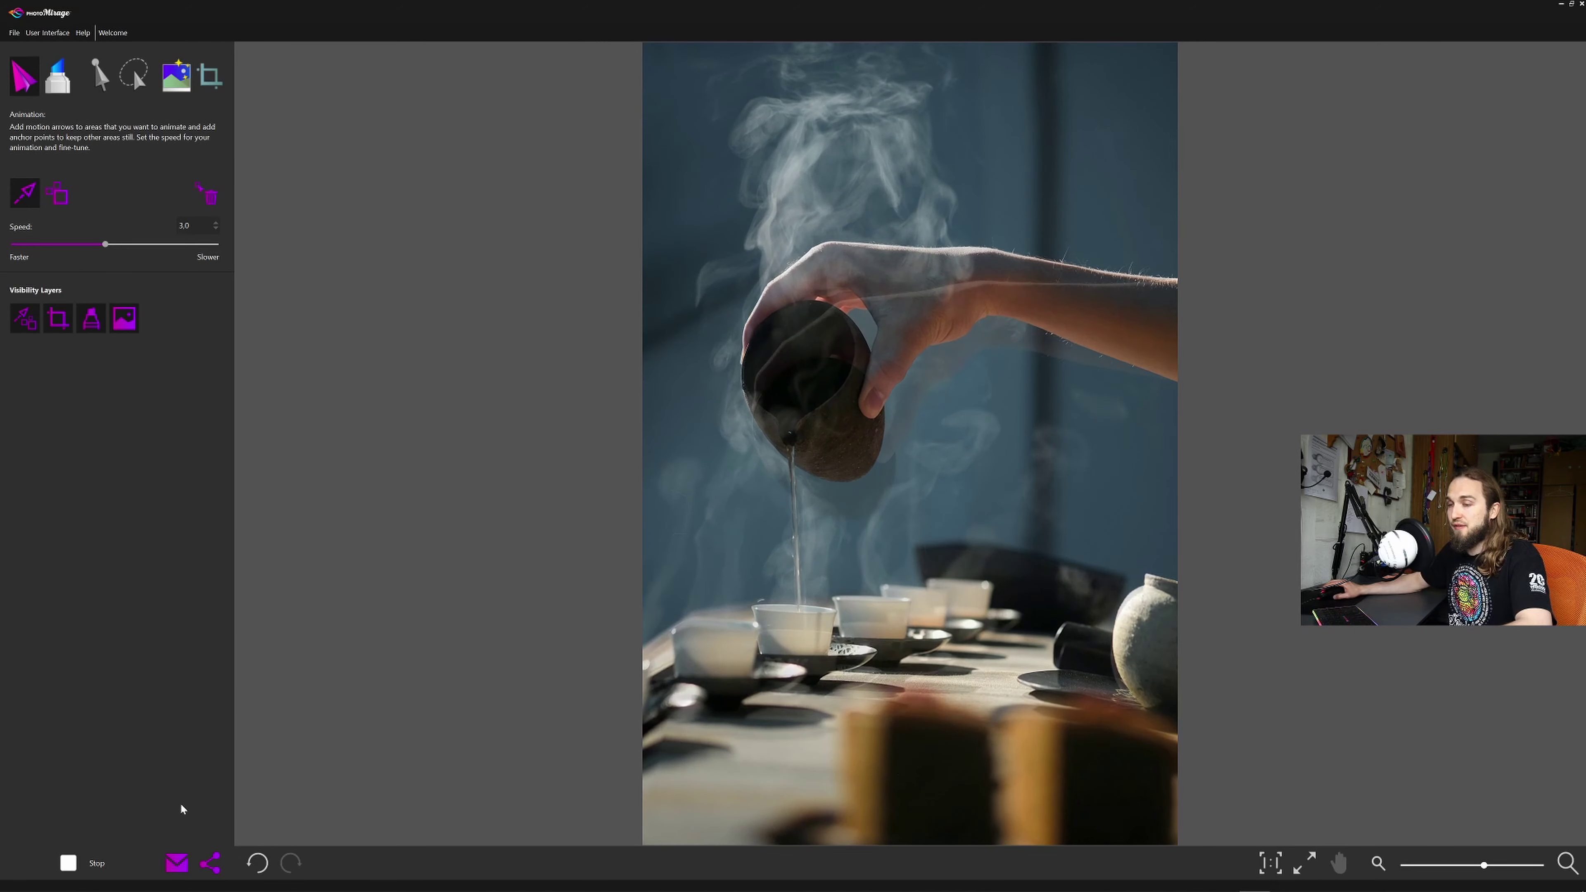
key("space")
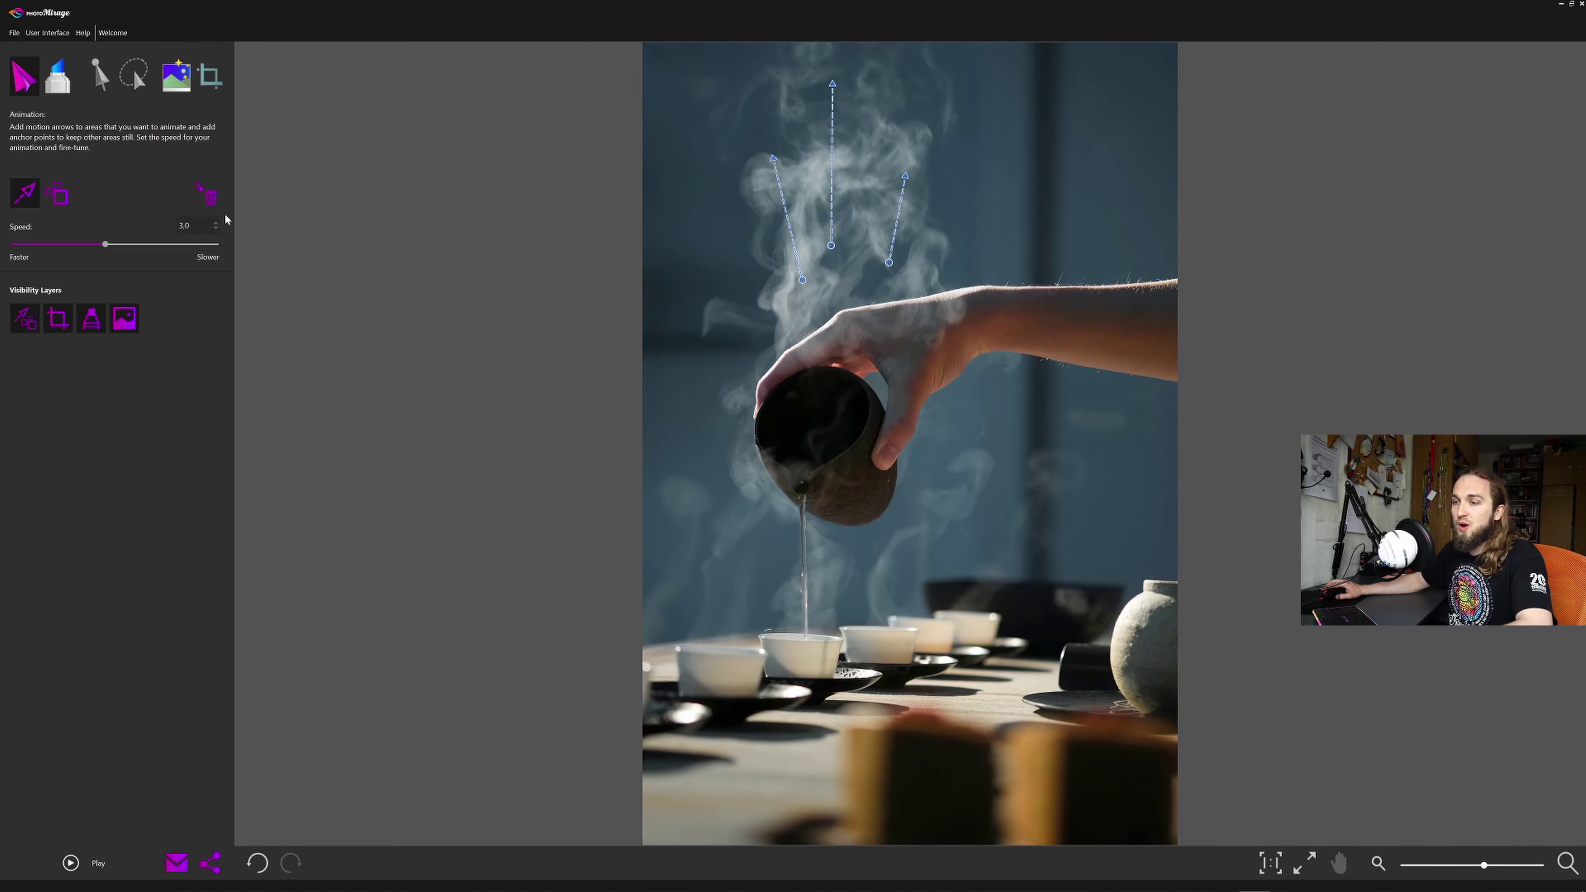
- Pin the hand, teapot and table edge with anchor points, preview, then add one more anchor
left_click(58, 197)
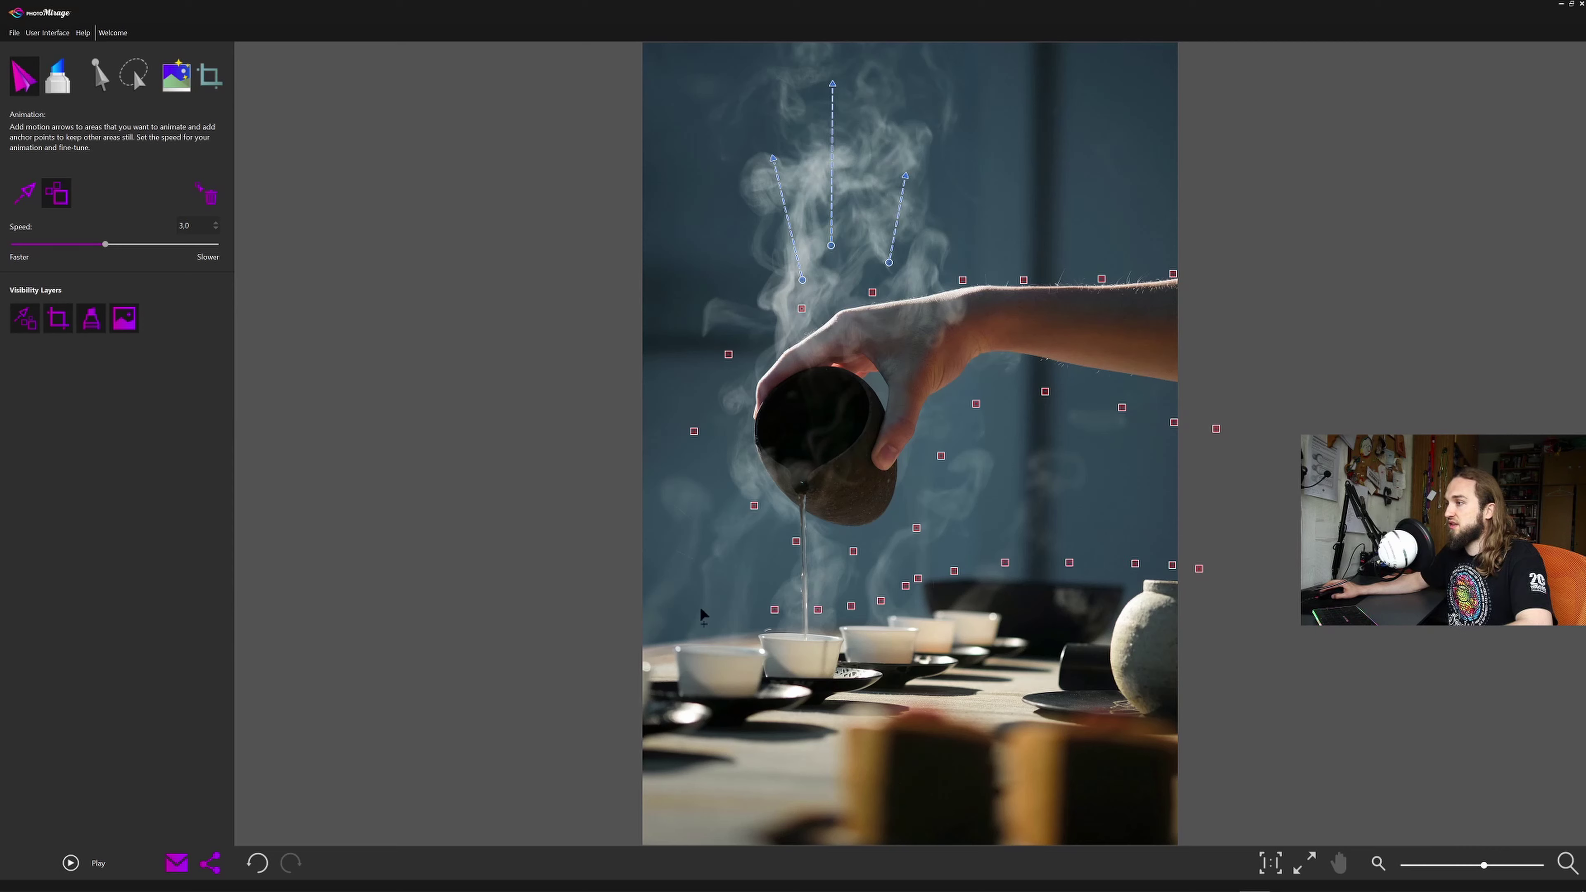
left_click(70, 863)
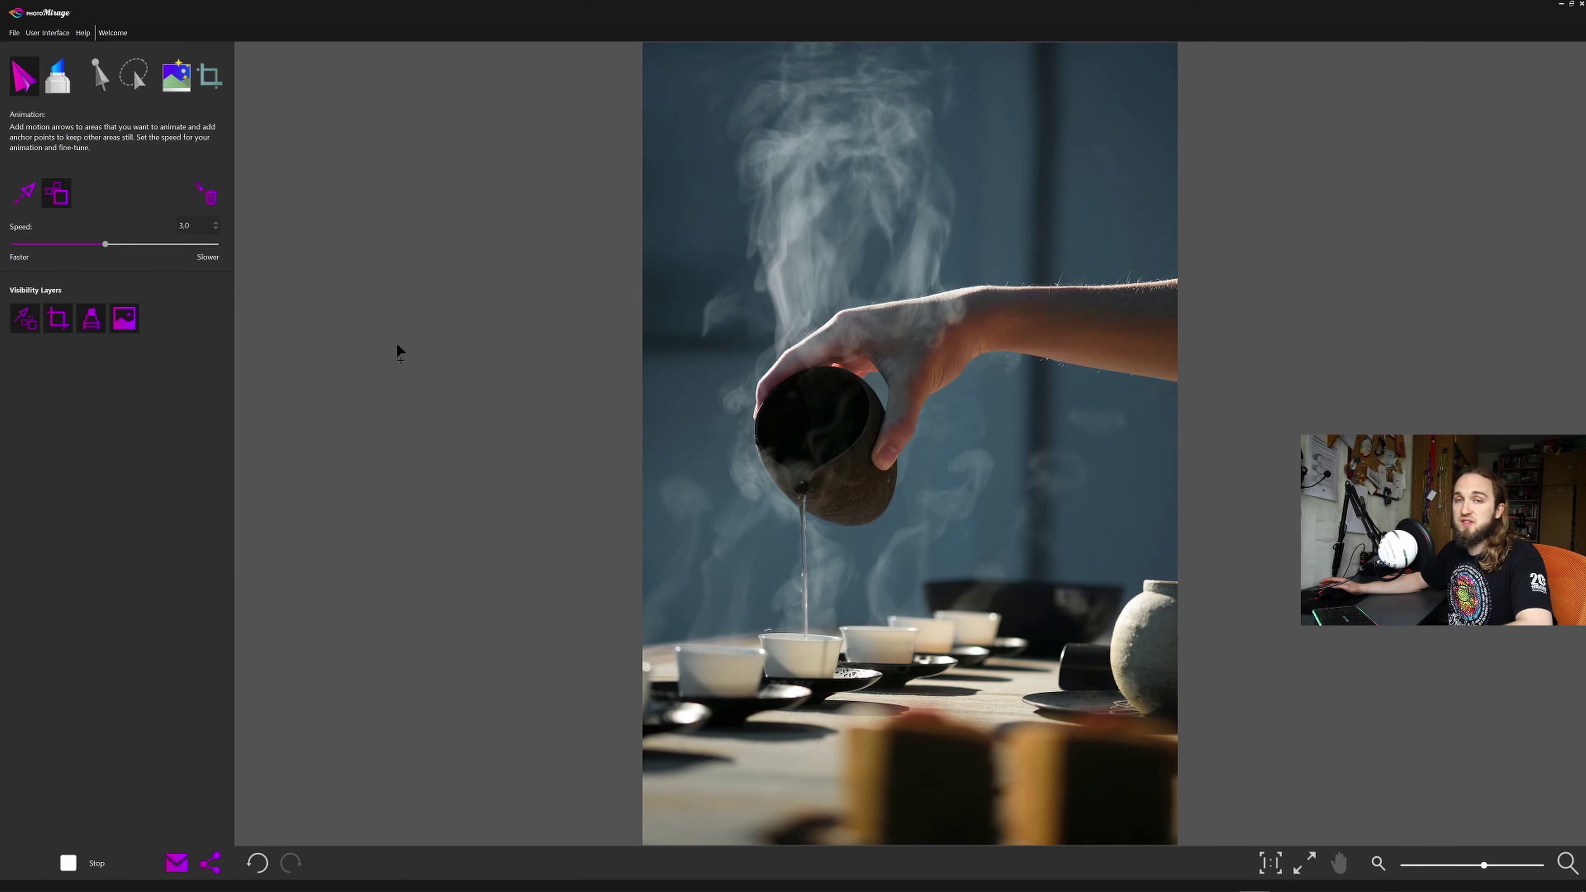
key("space")
left_click(464, 345)
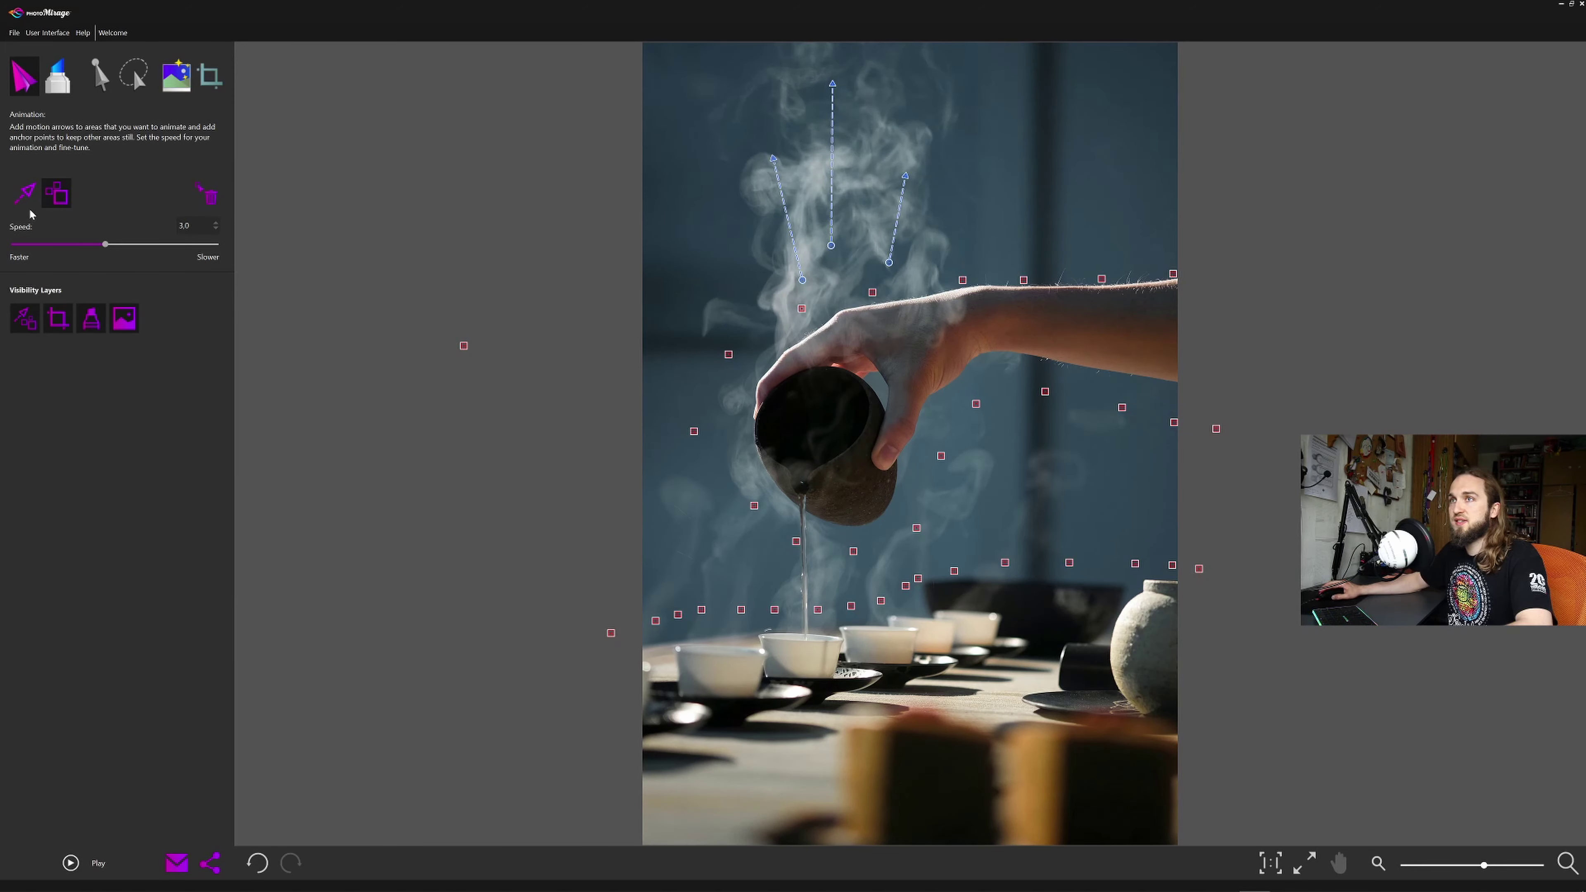
key("m")
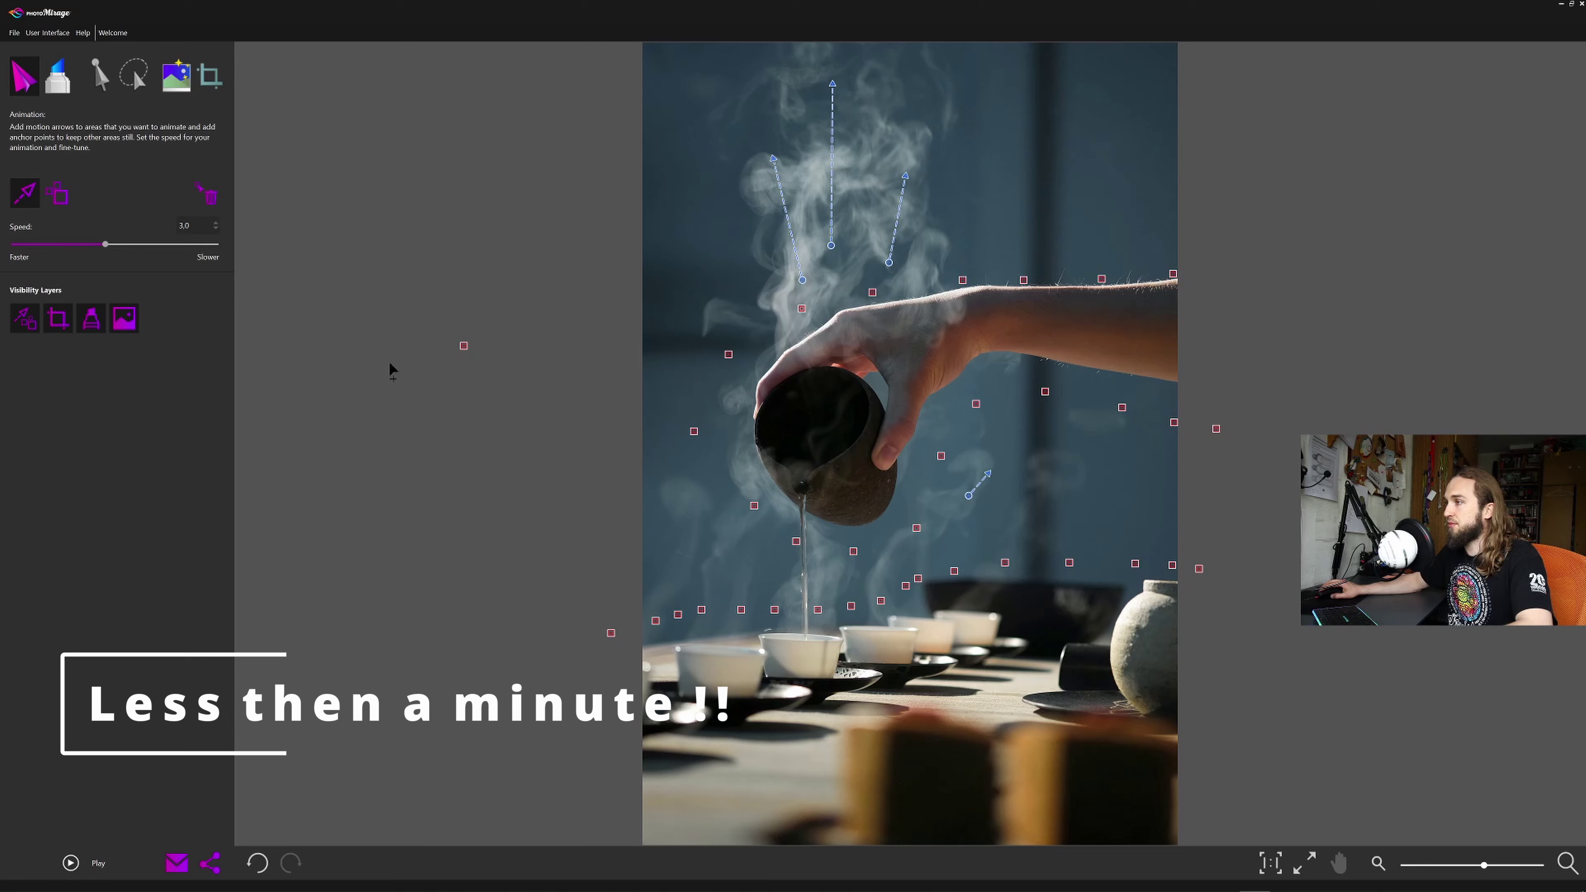
- Add six anchor points along the hand and under the teapot, plus a motion arrow atop the steam
left_click(207, 194)
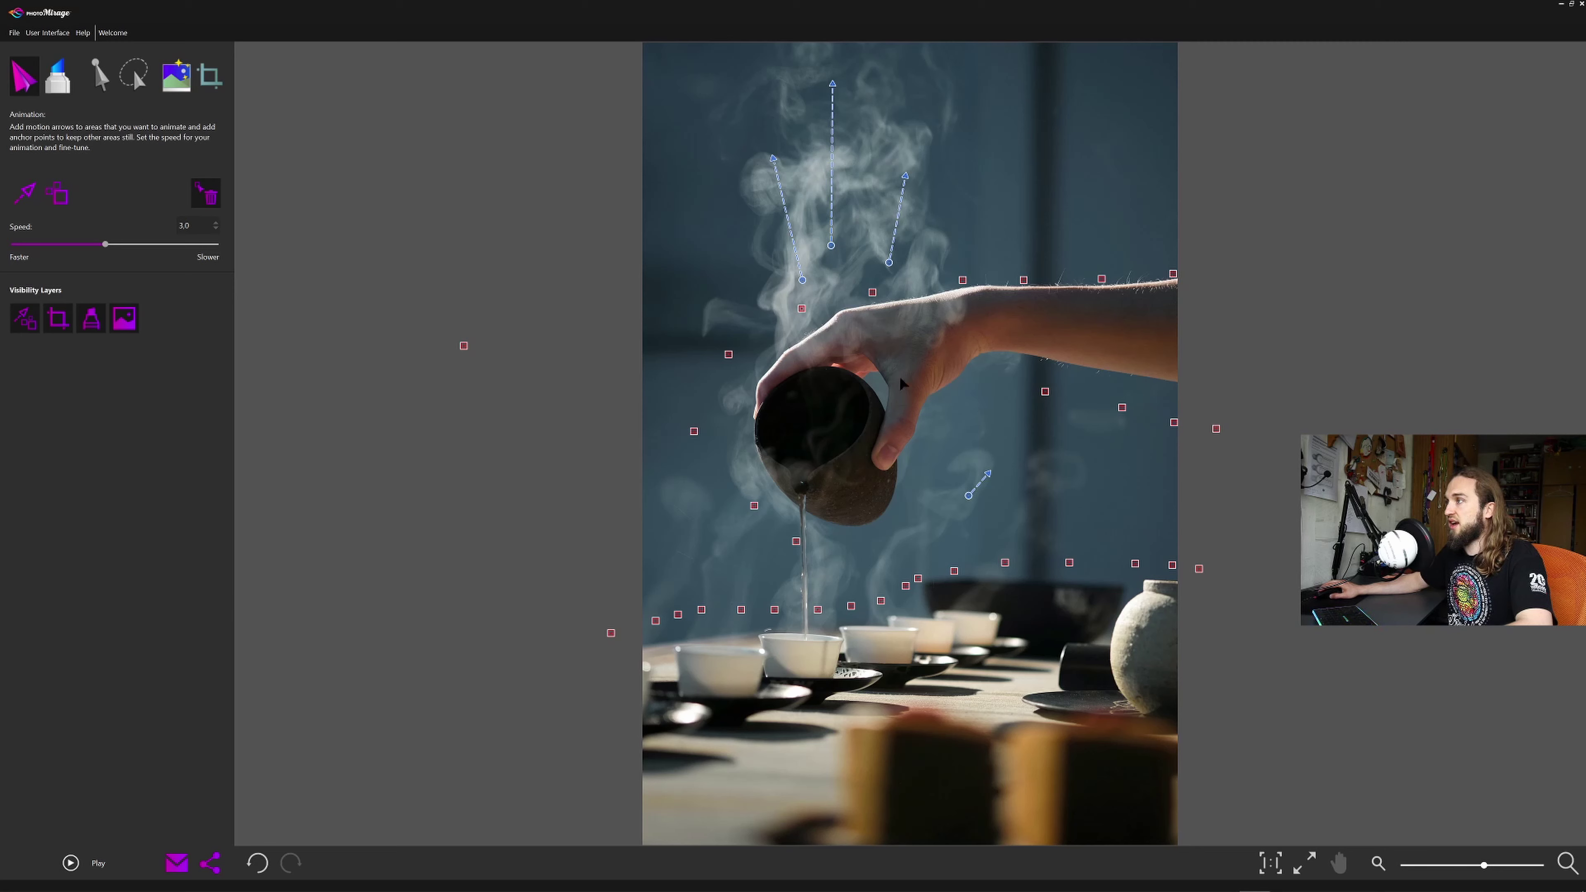
left_click(57, 194)
left_click(990, 370)
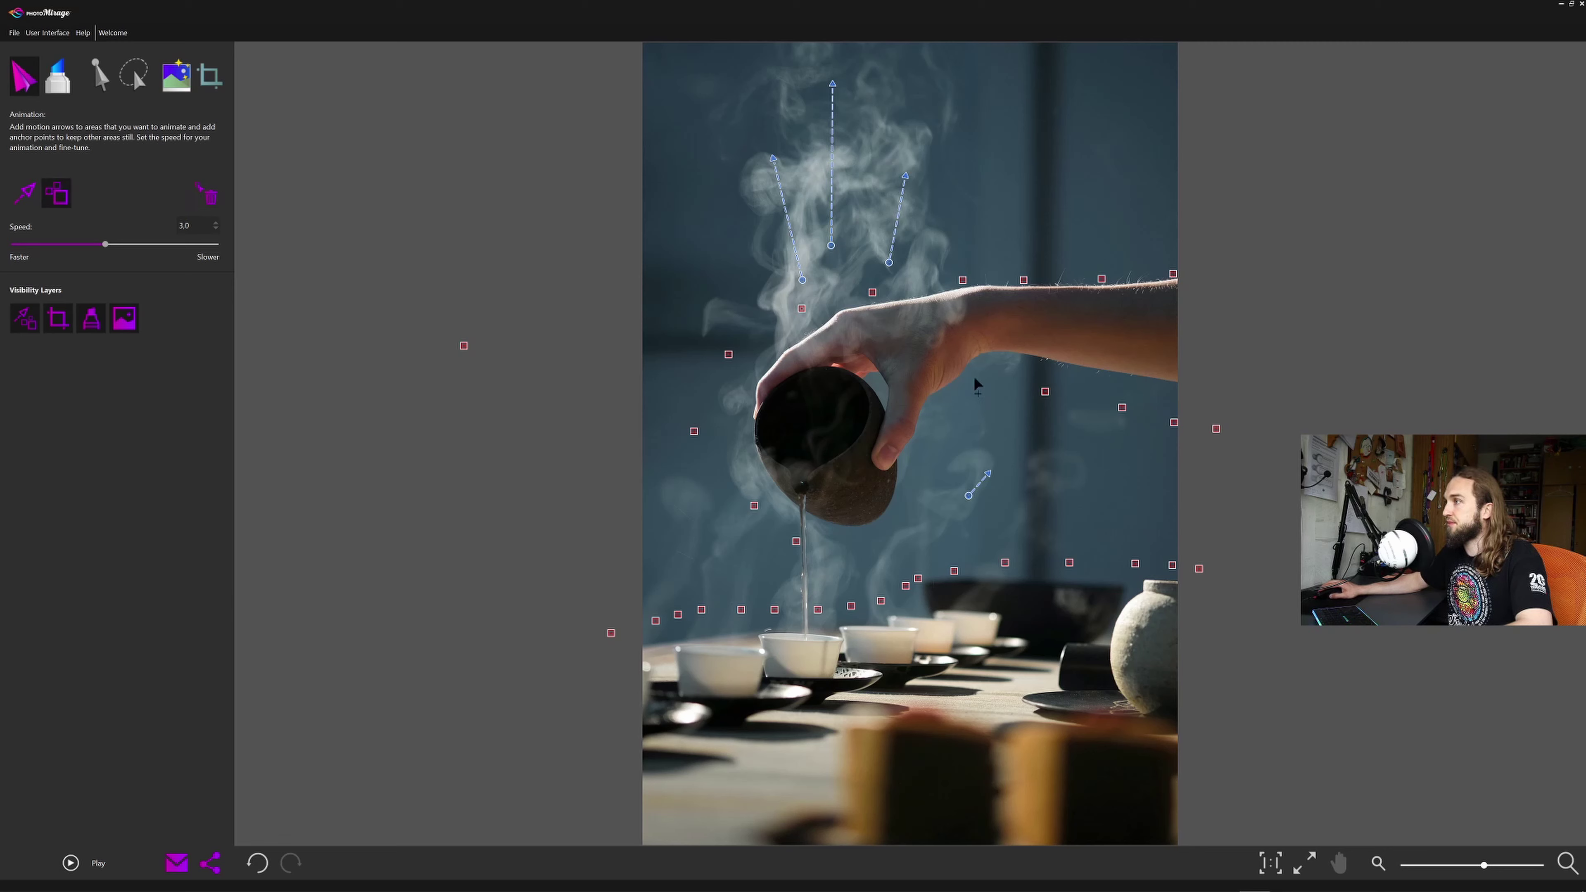
left_click(942, 395)
left_click(927, 407)
left_click(918, 423)
left_click(872, 526)
left_click(852, 530)
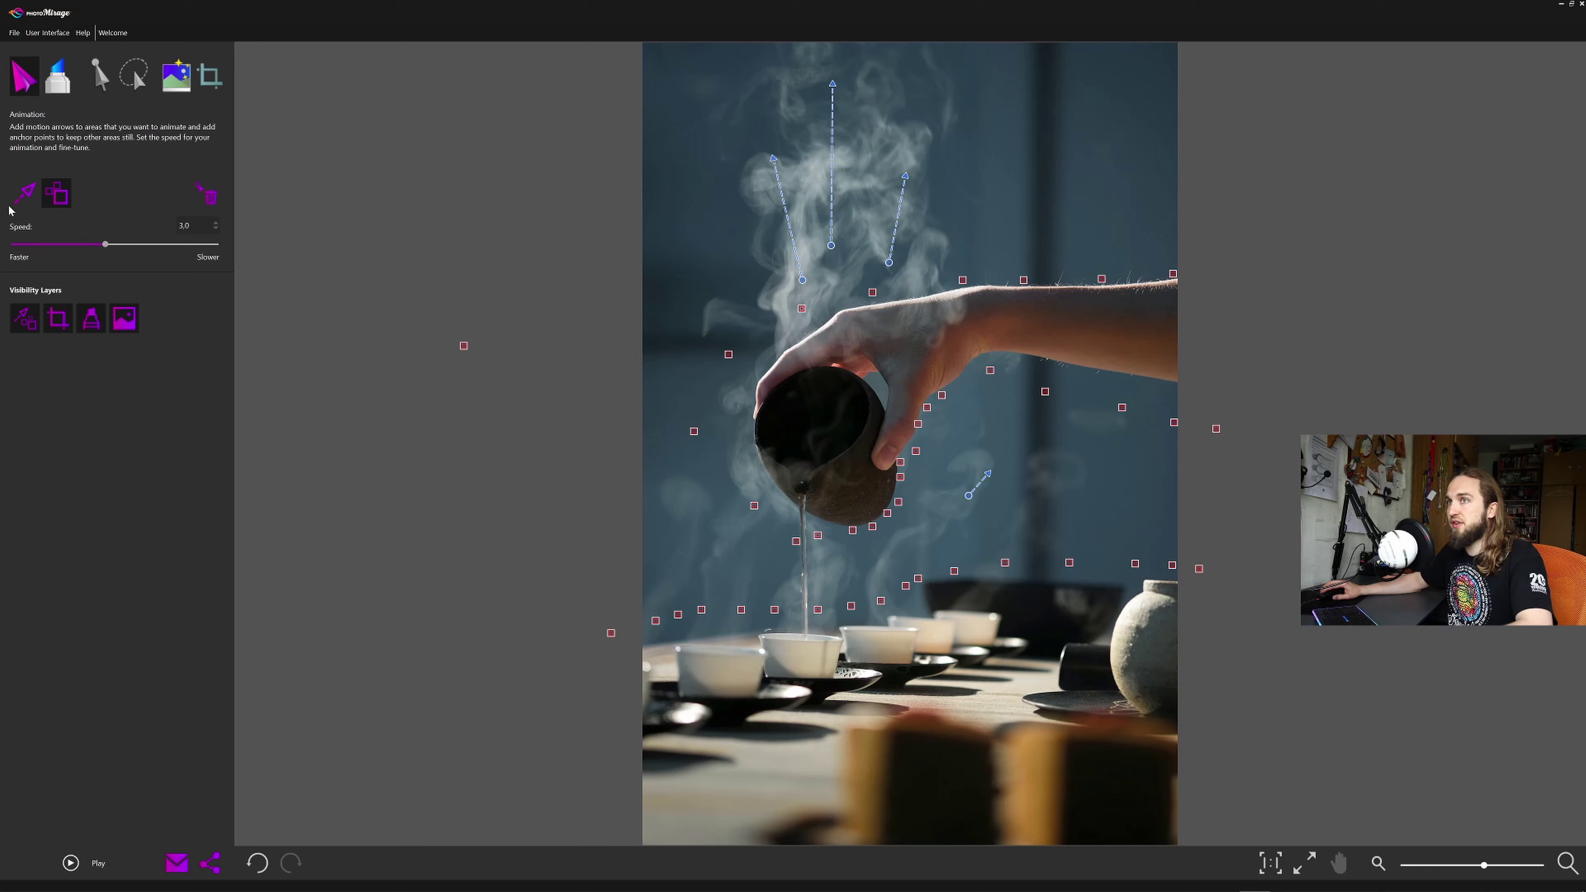
left_click(23, 193)
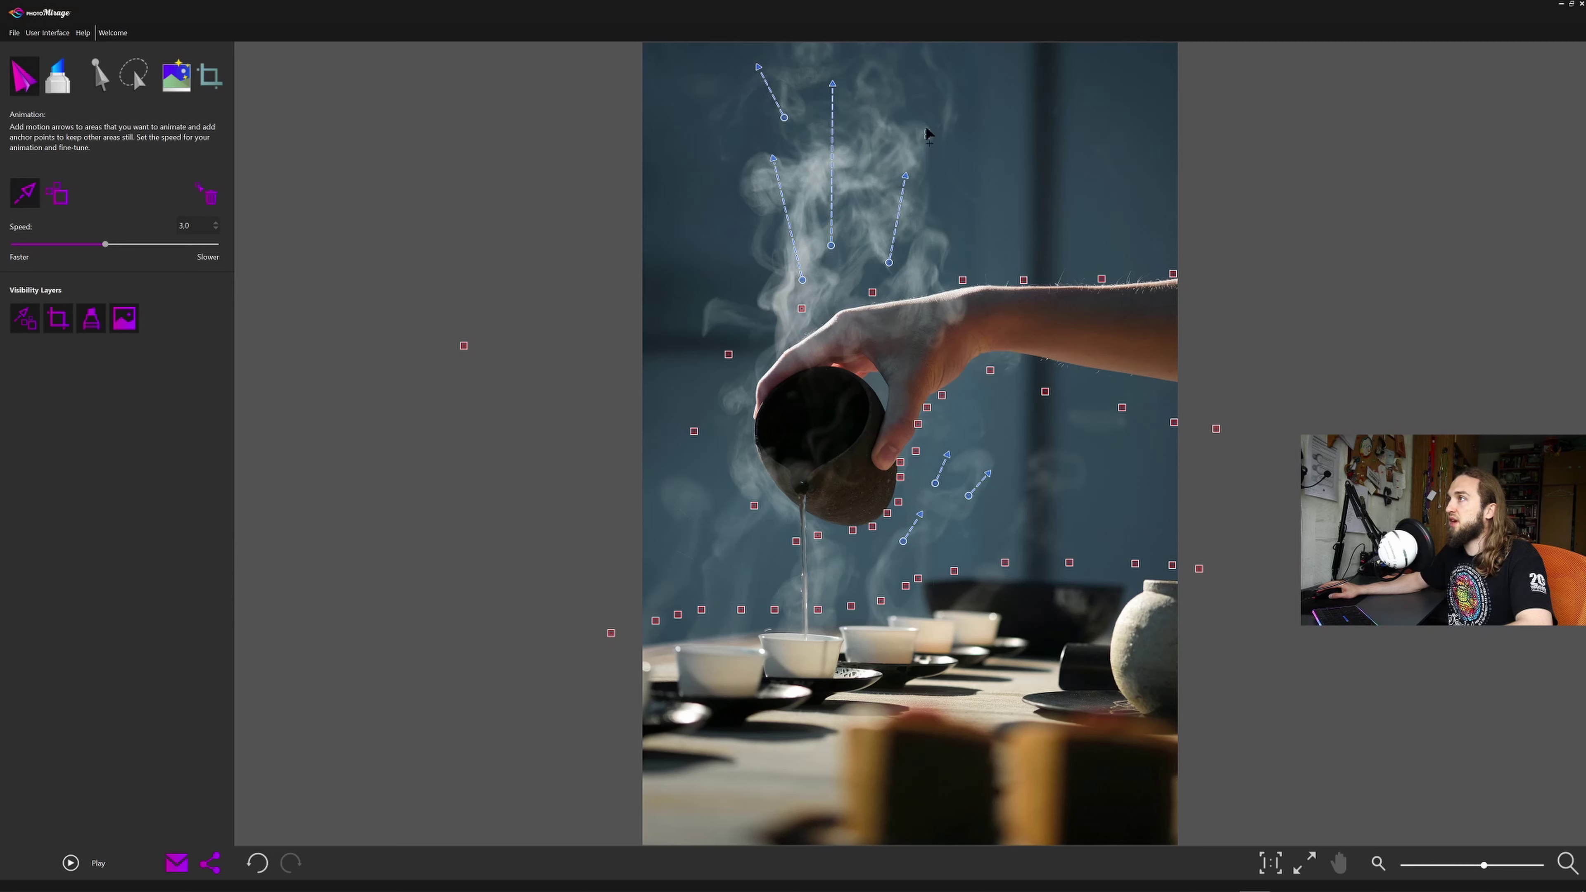
left_click_drag(882, 81, 881, 76)
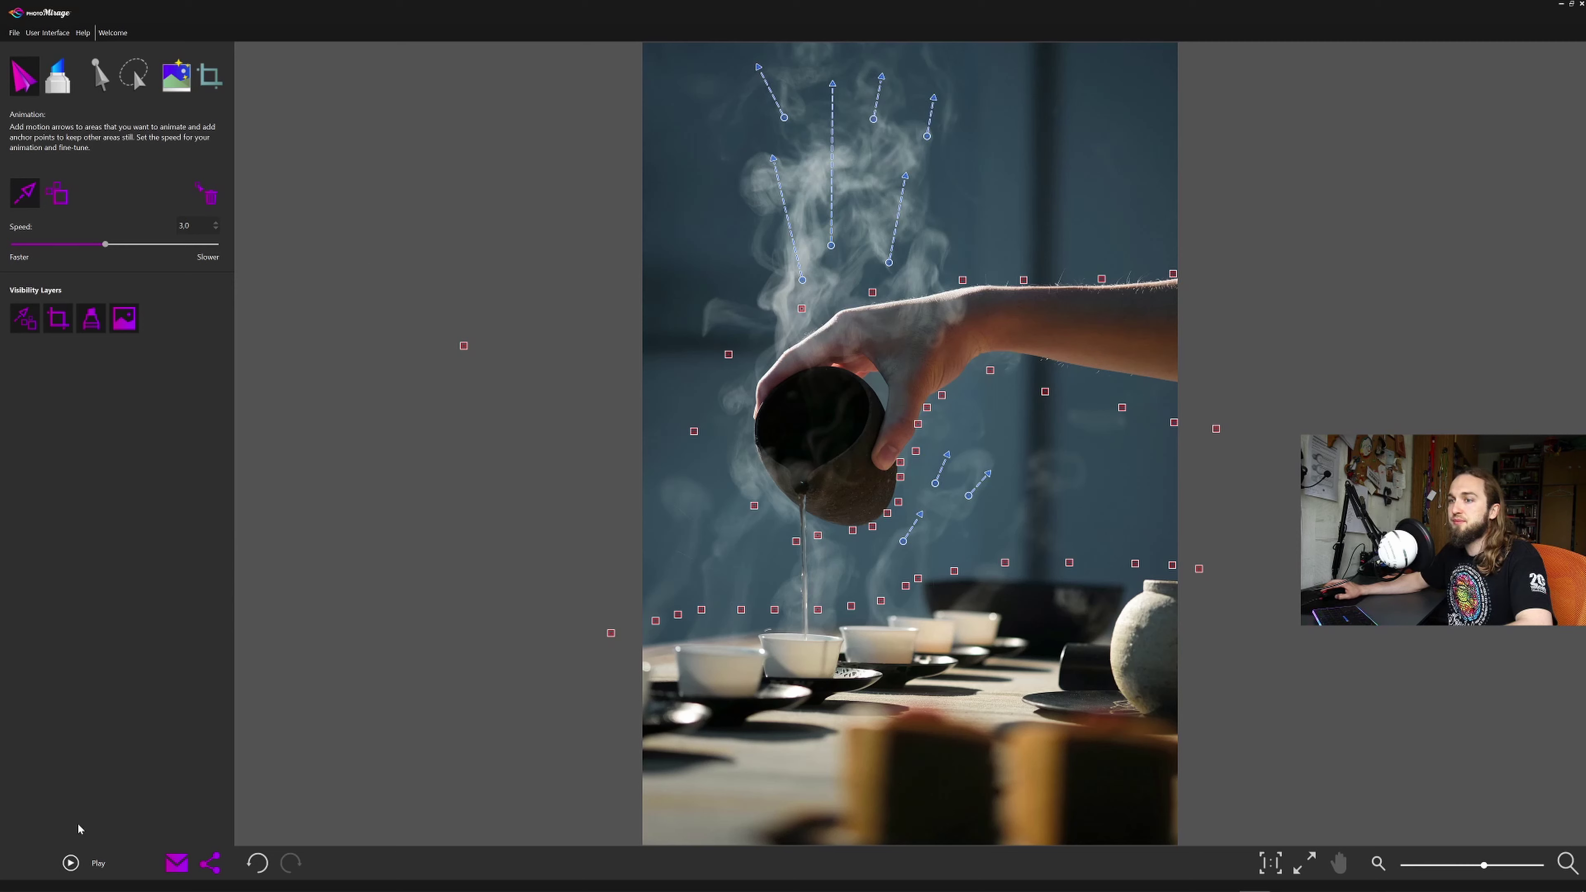
- Preview, add three more motion arrows through the upper steam, and preview again
left_click(70, 863)
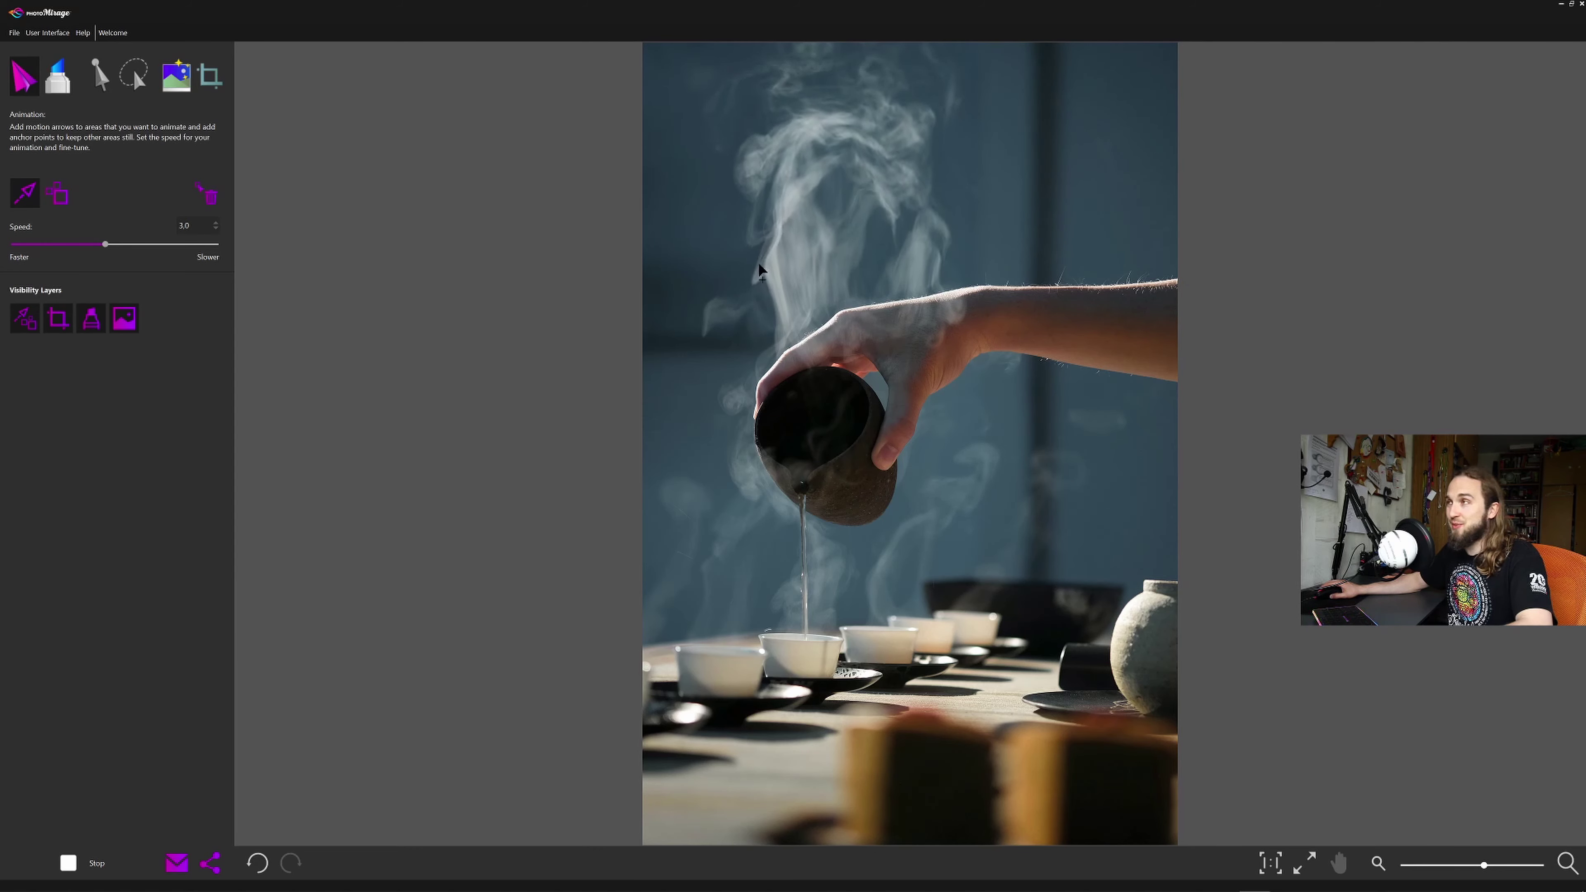
key("space")
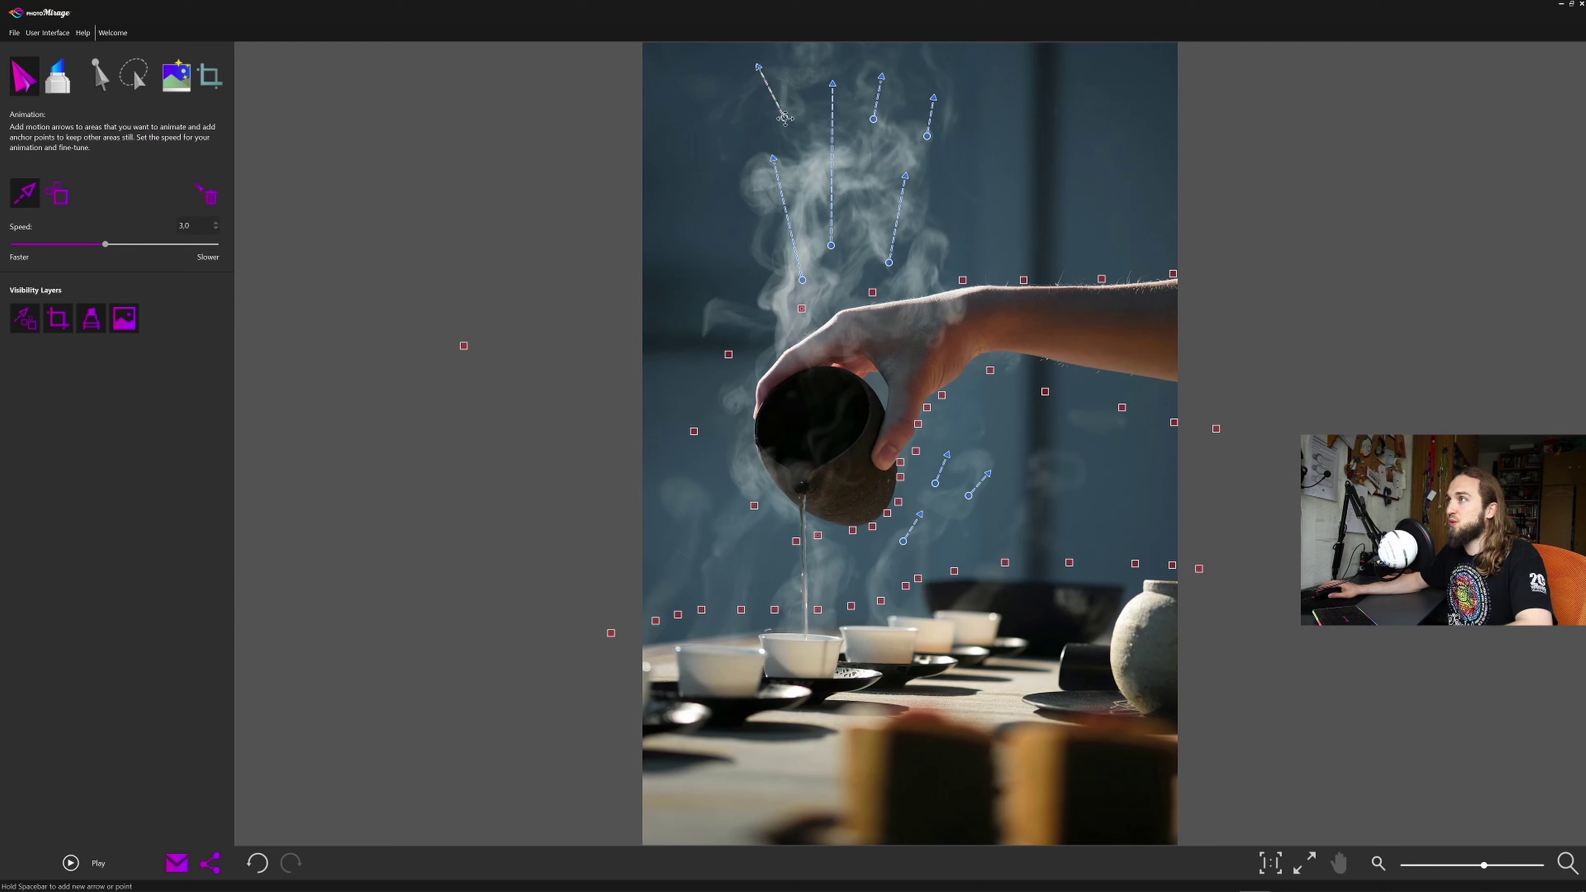
left_click_drag(783, 117, 869, 142)
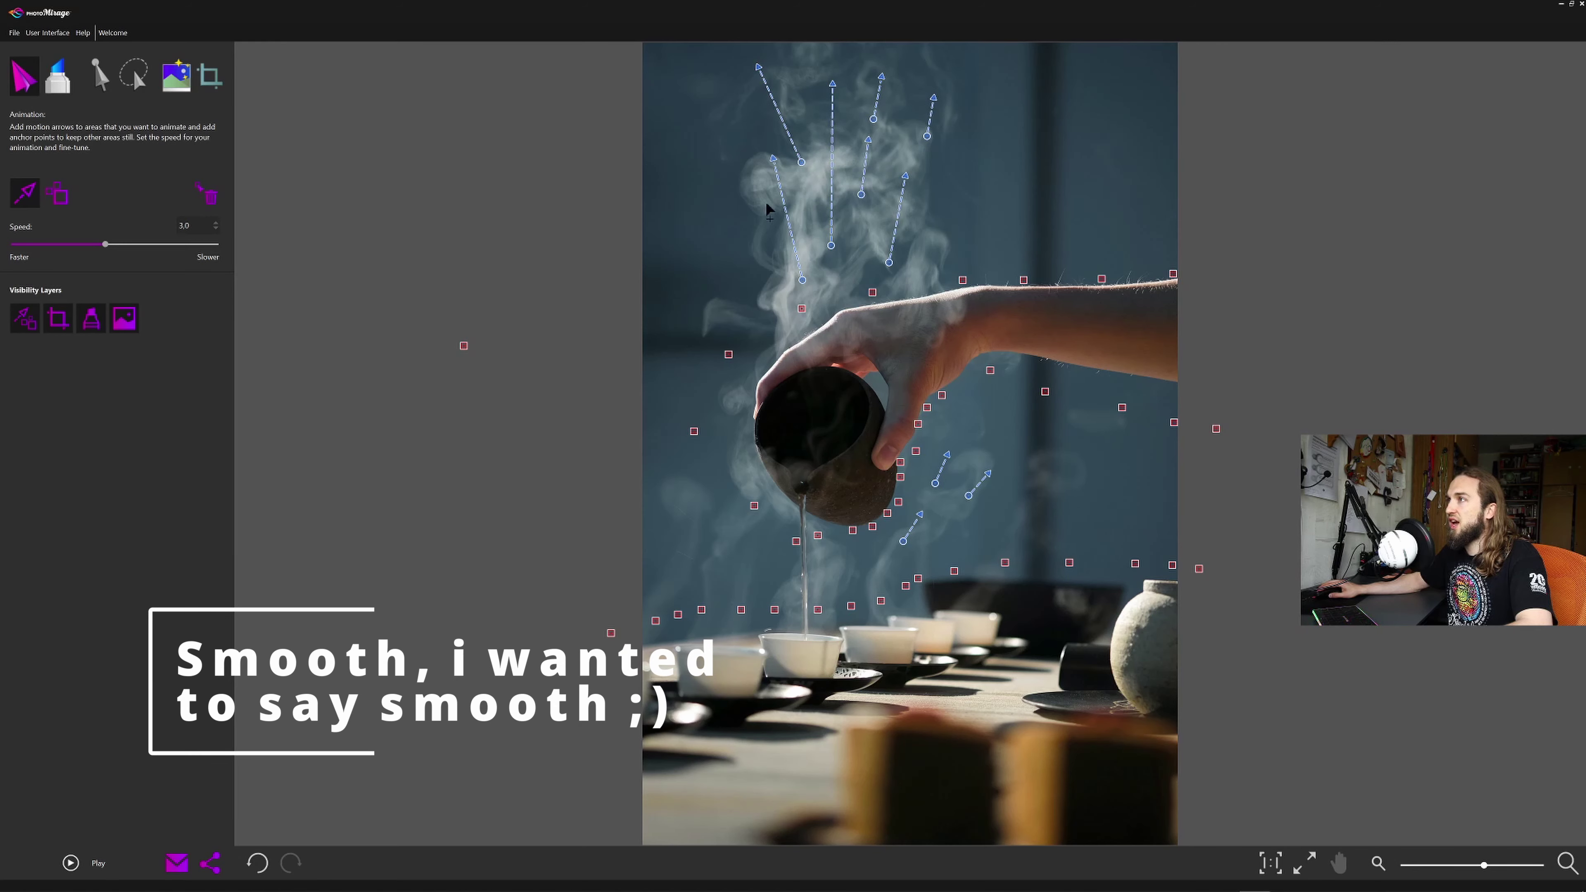
left_click_drag(789, 181, 764, 121)
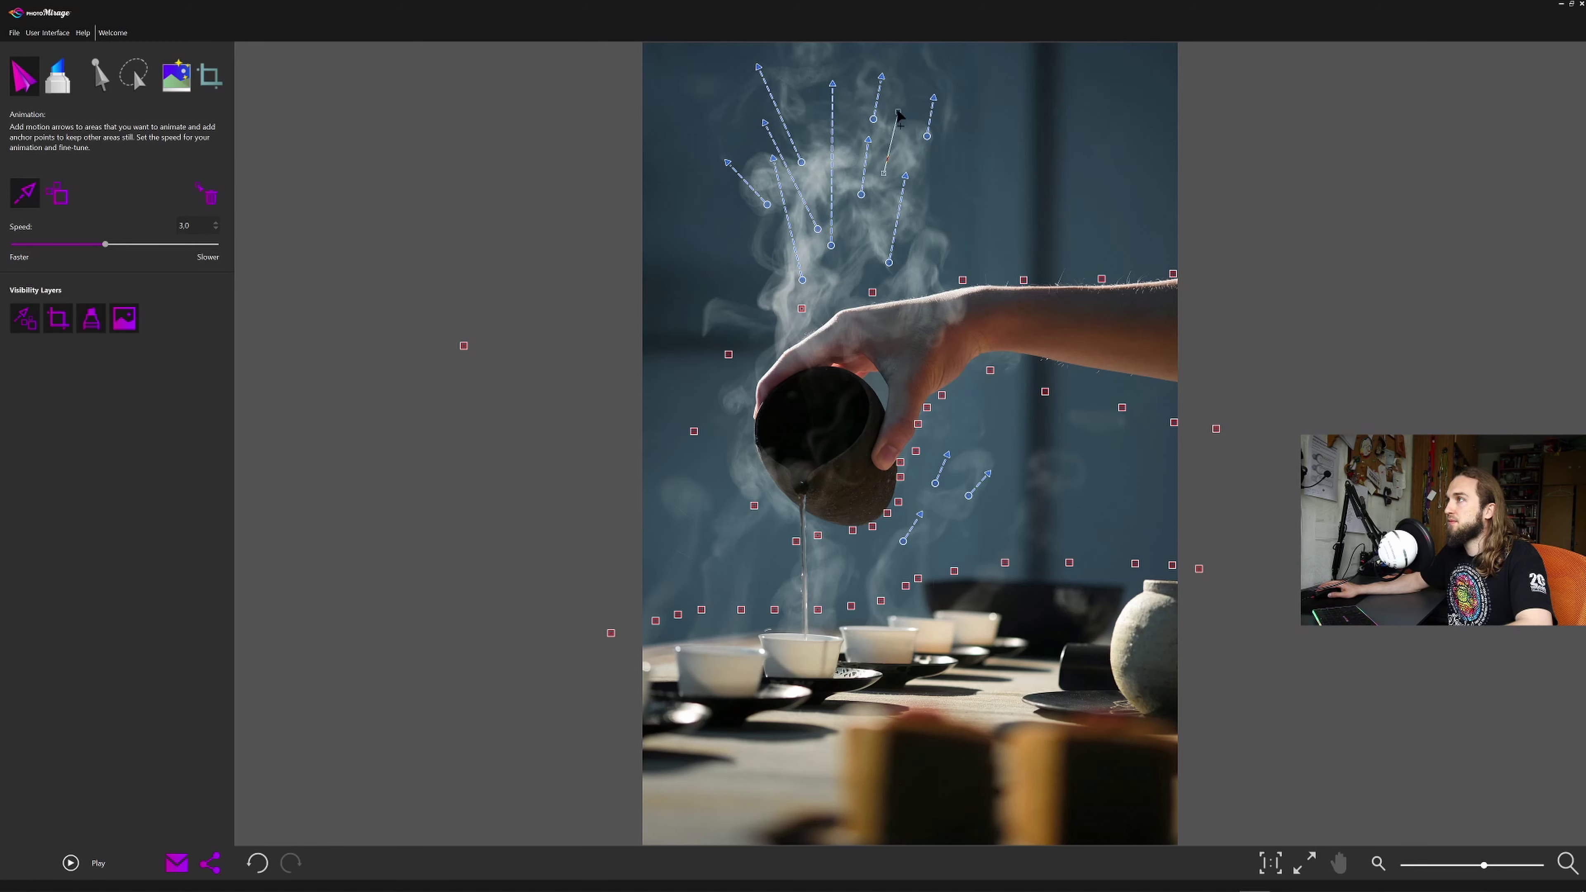
left_click_drag(899, 117, 897, 111)
left_click(71, 862)
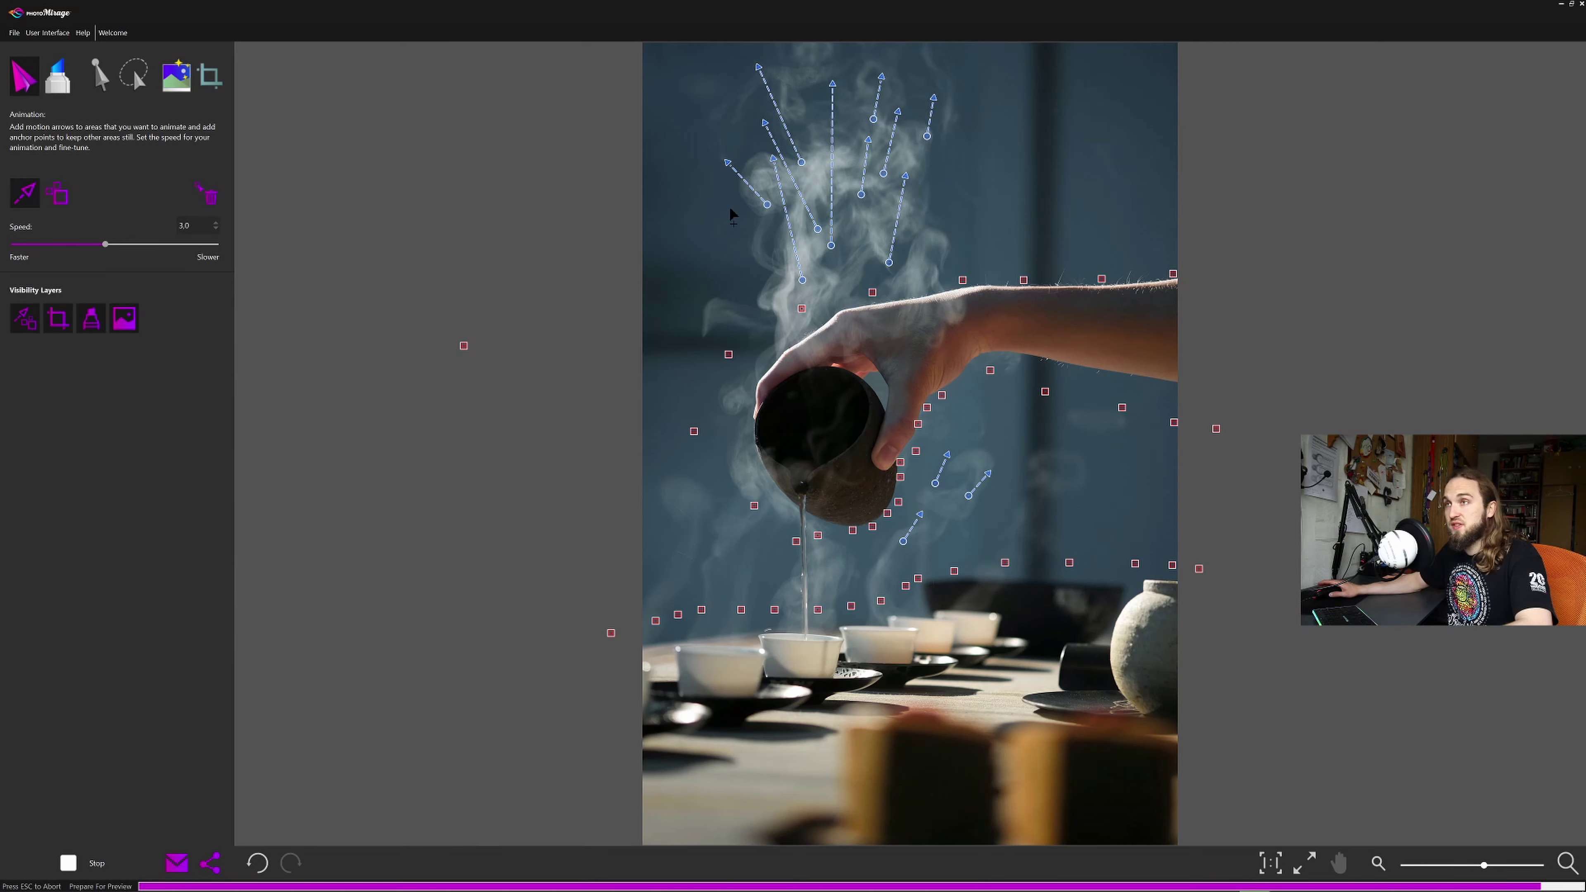
left_click(69, 863)
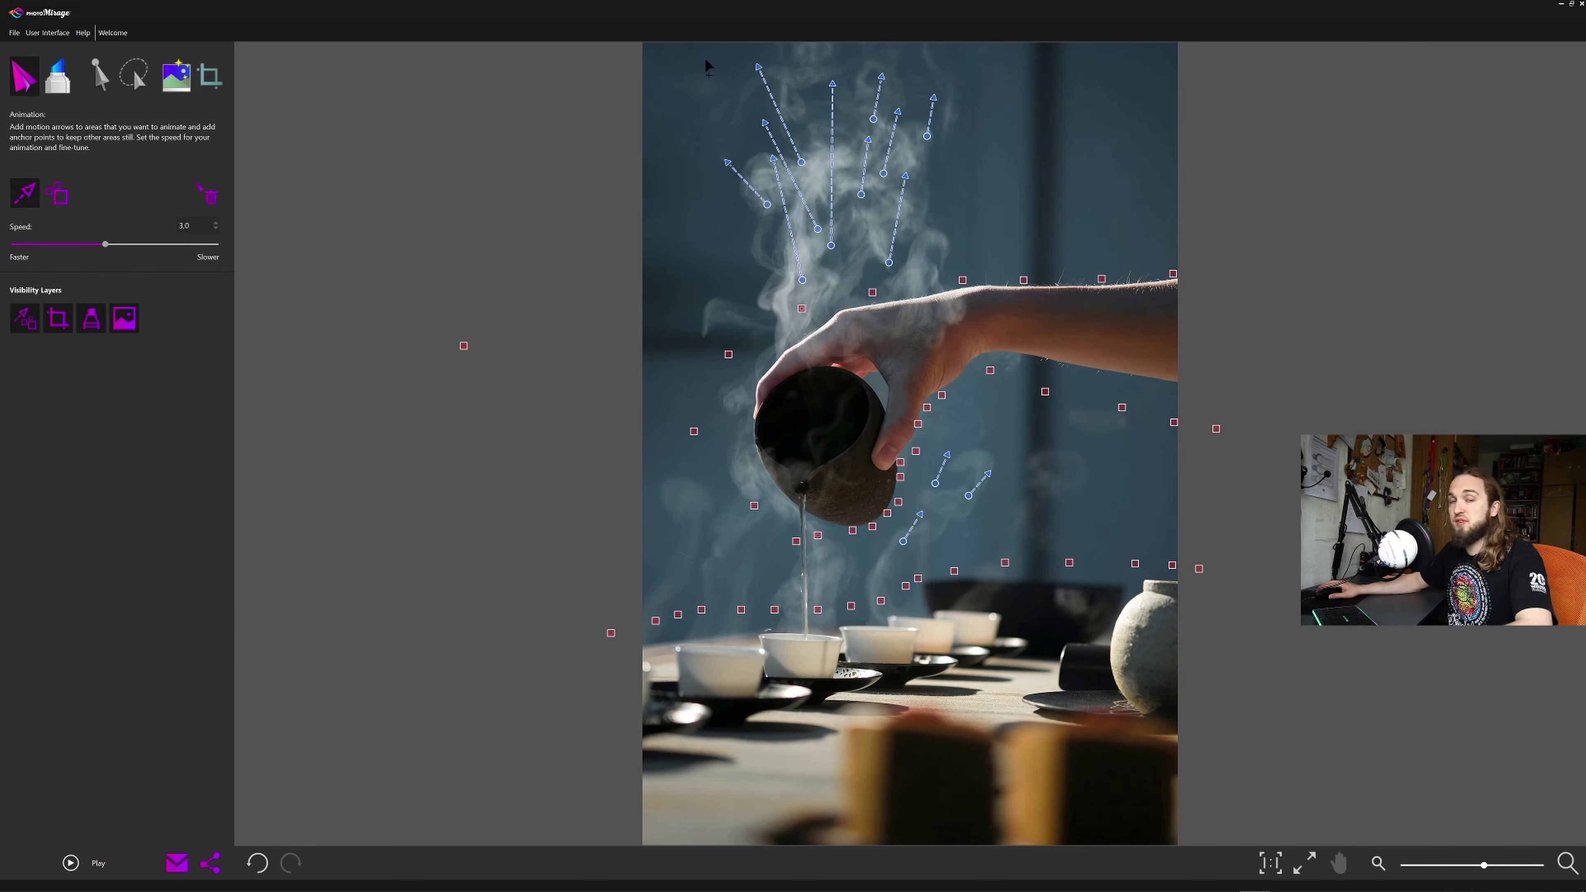
- Delete four motion arrows on the left side of the steam, including the long top-left one
left_click(203, 199)
left_click(831, 215)
left_click(811, 216)
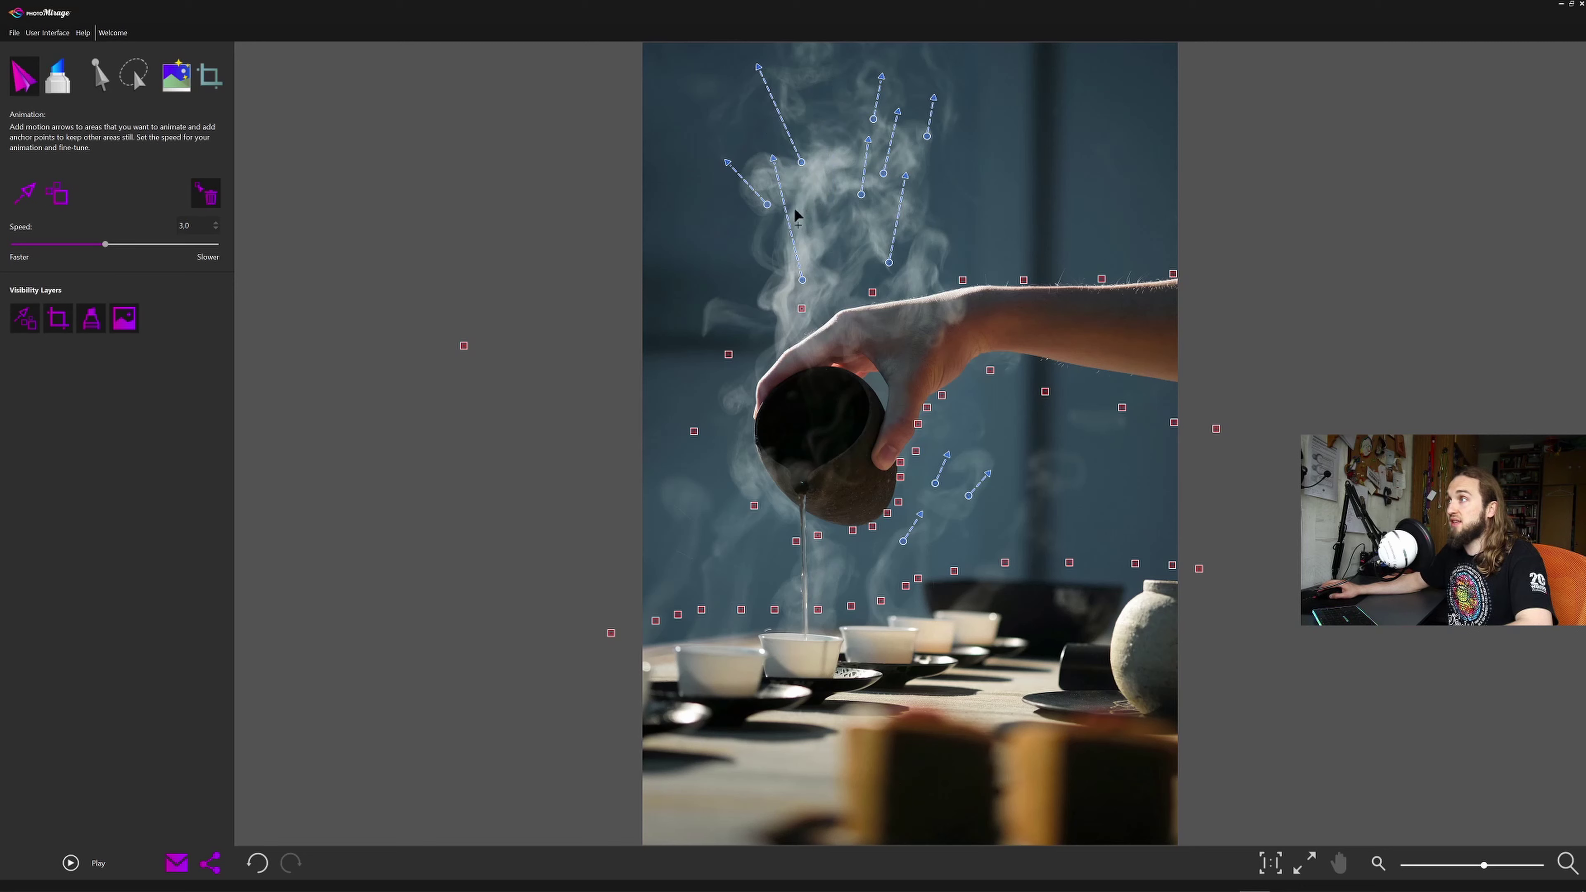
left_click(788, 219)
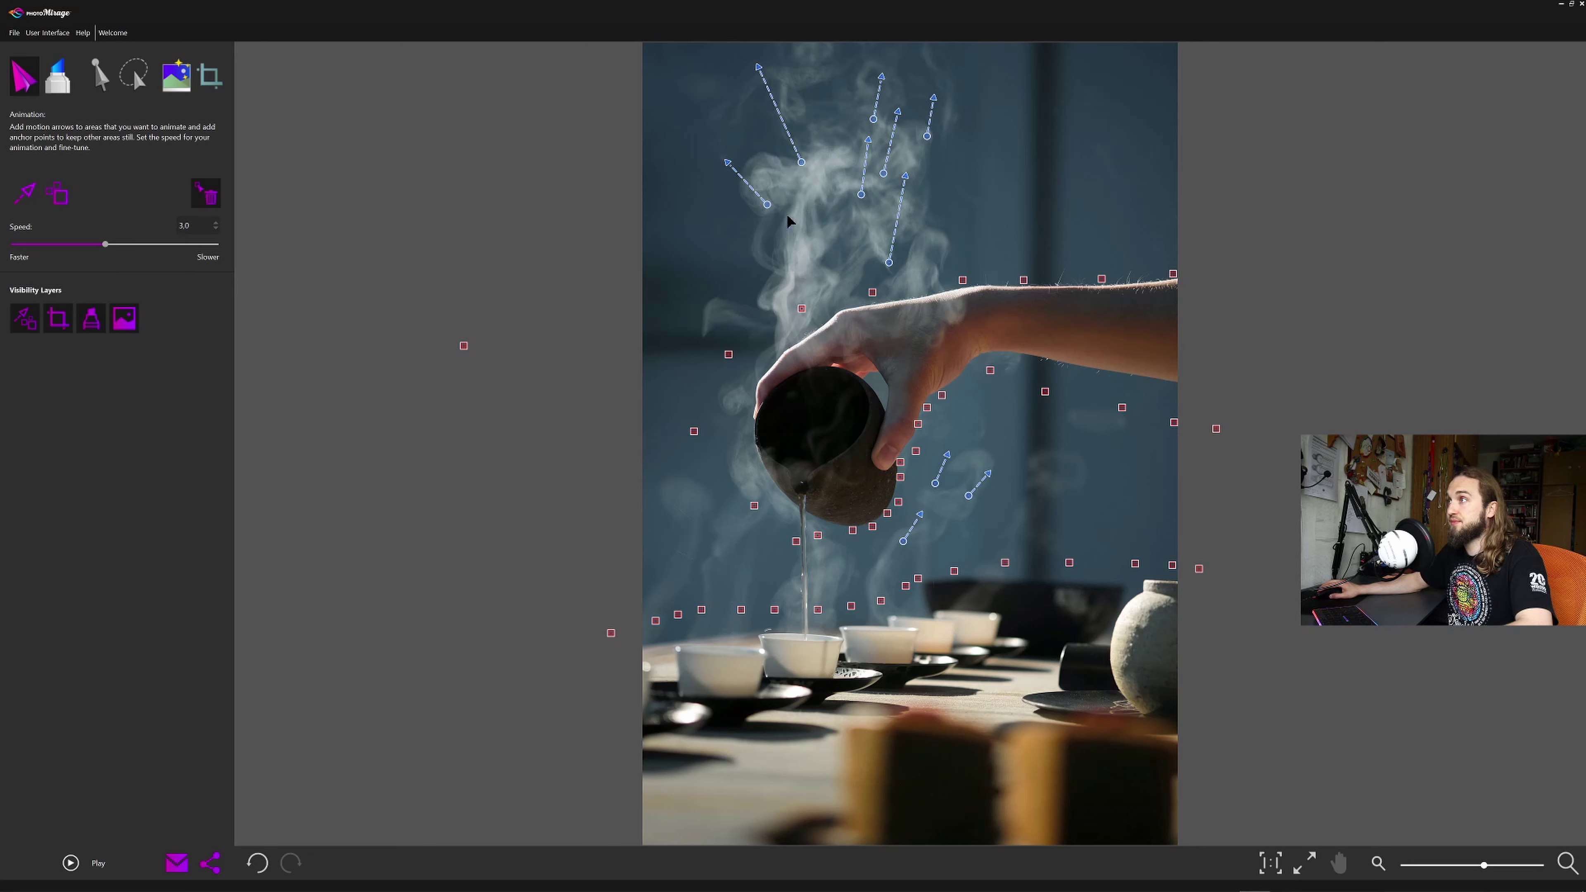
left_click(787, 140)
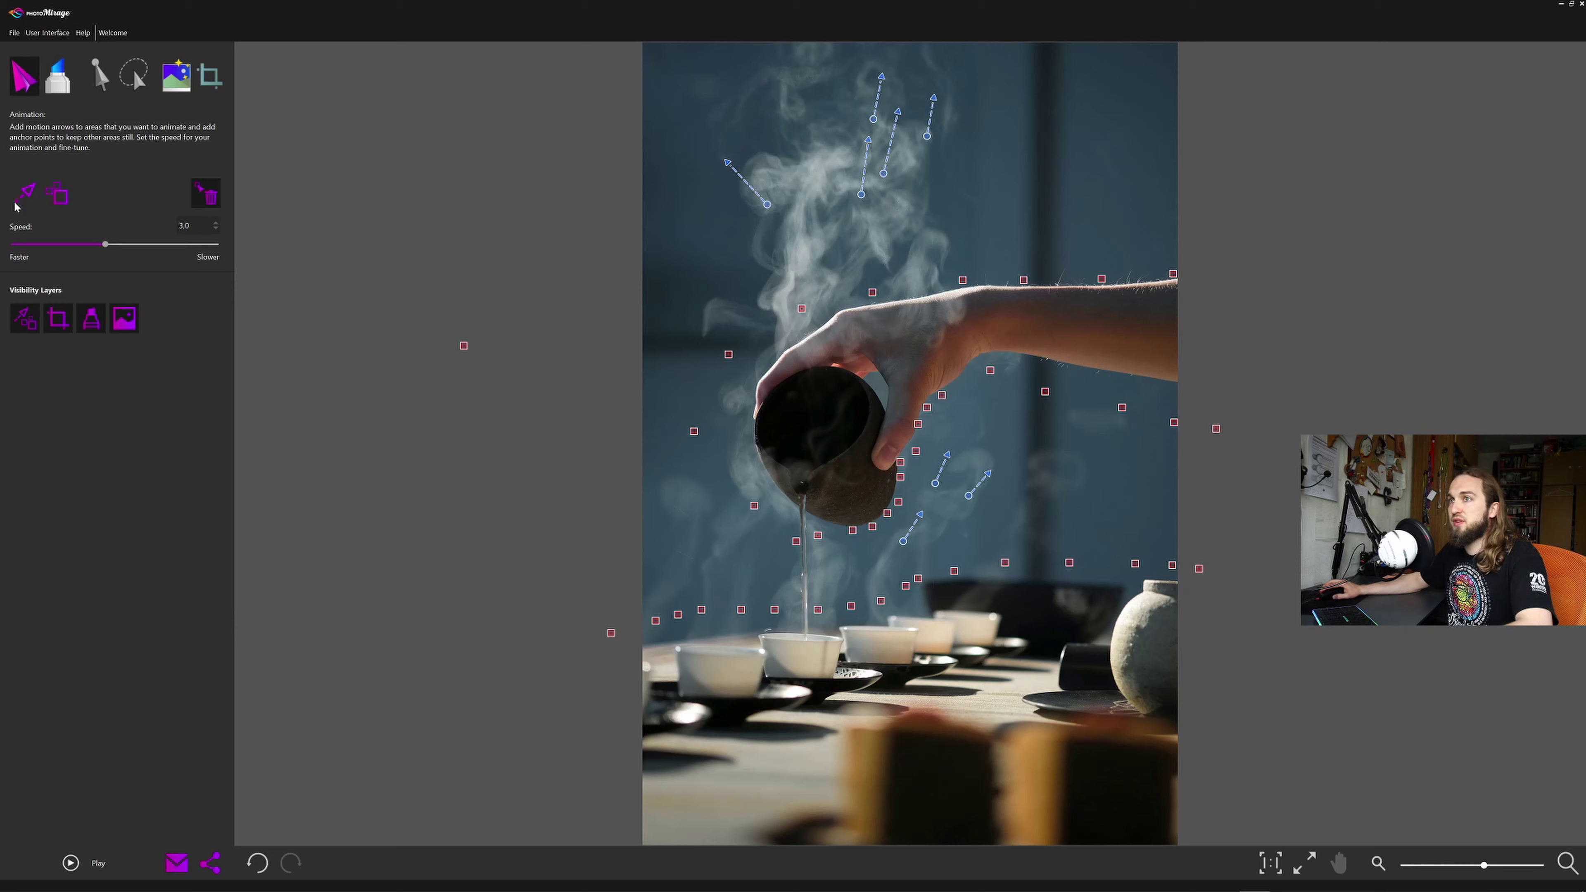
- Draw two new upward motion arrows in the steam and play the preview
left_click(25, 193)
left_click_drag(809, 196, 794, 111)
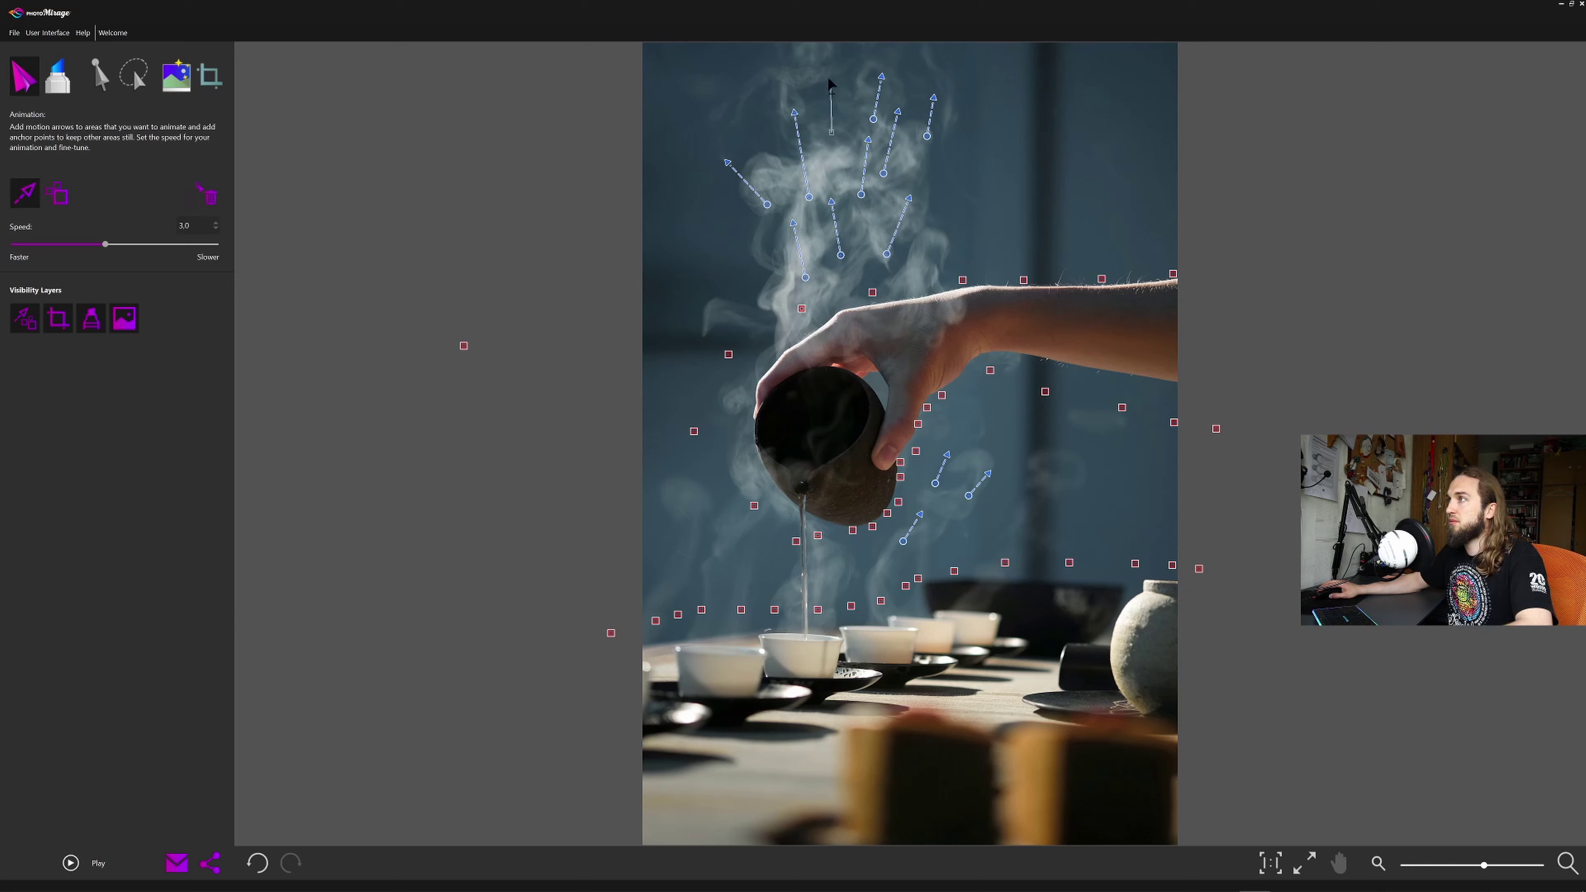
left_click_drag(830, 84, 828, 71)
left_click(71, 862)
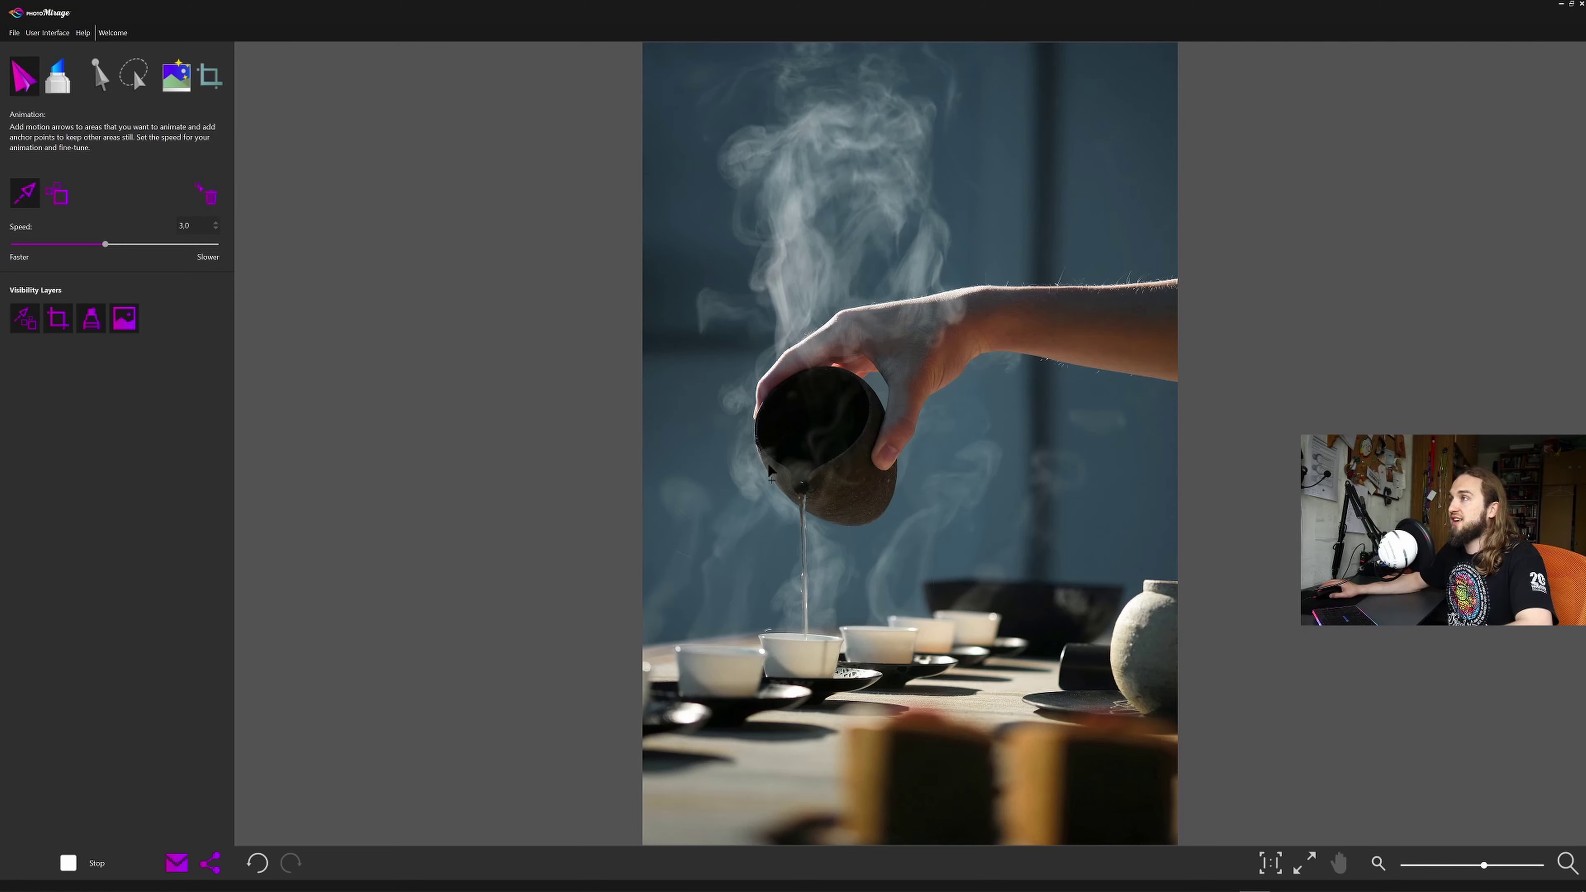
- Step the animation Speed up to 3.0, previewing the tea-pour steam motion in between and after
left_click(216, 228)
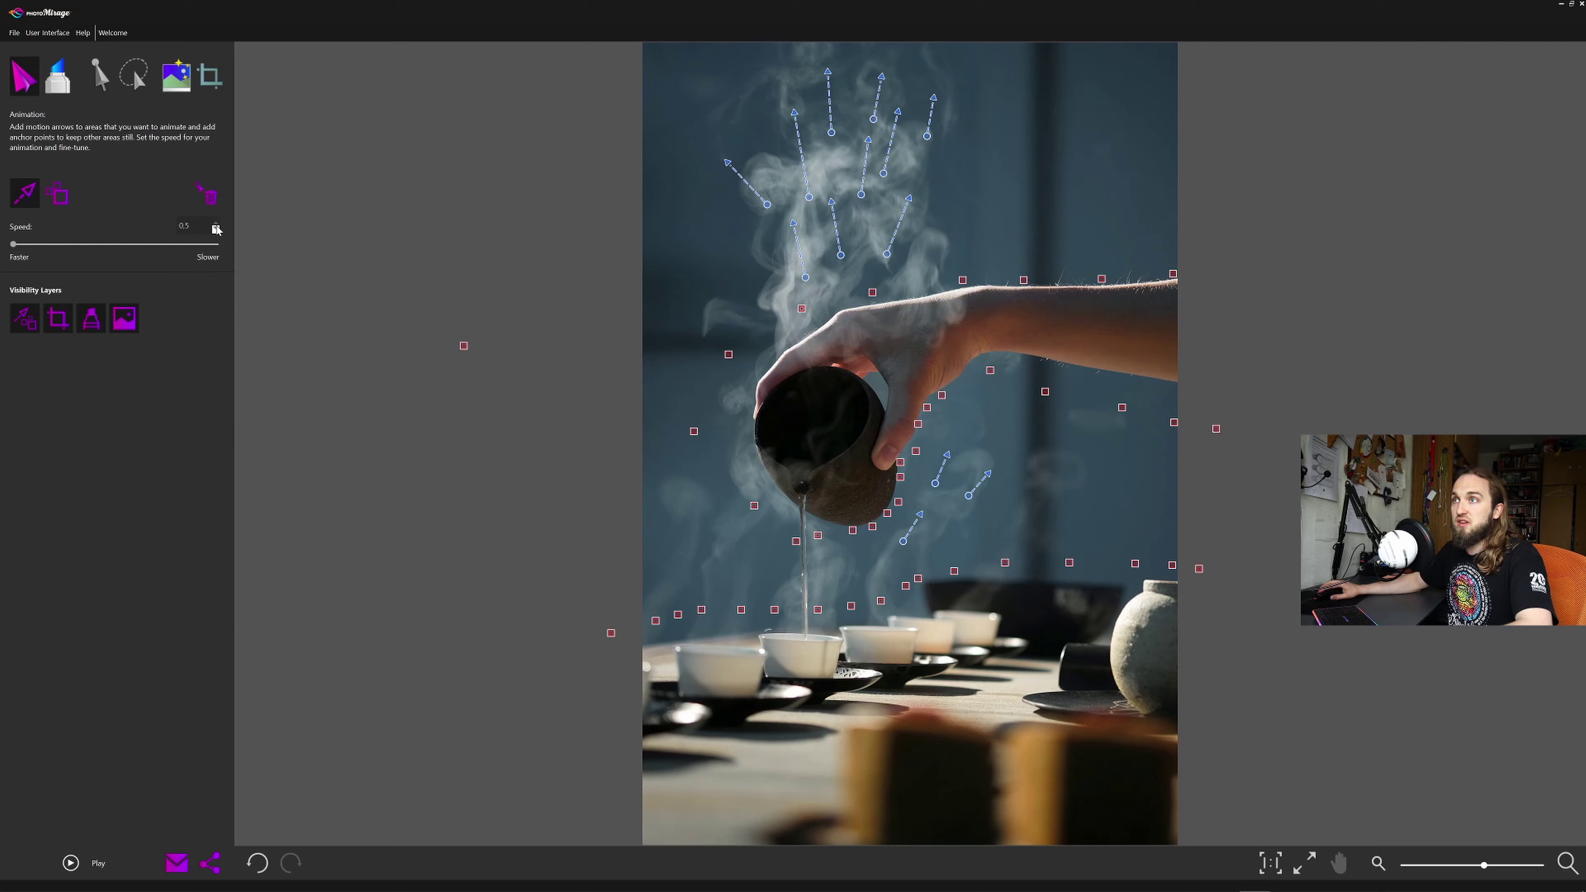
left_click(71, 863)
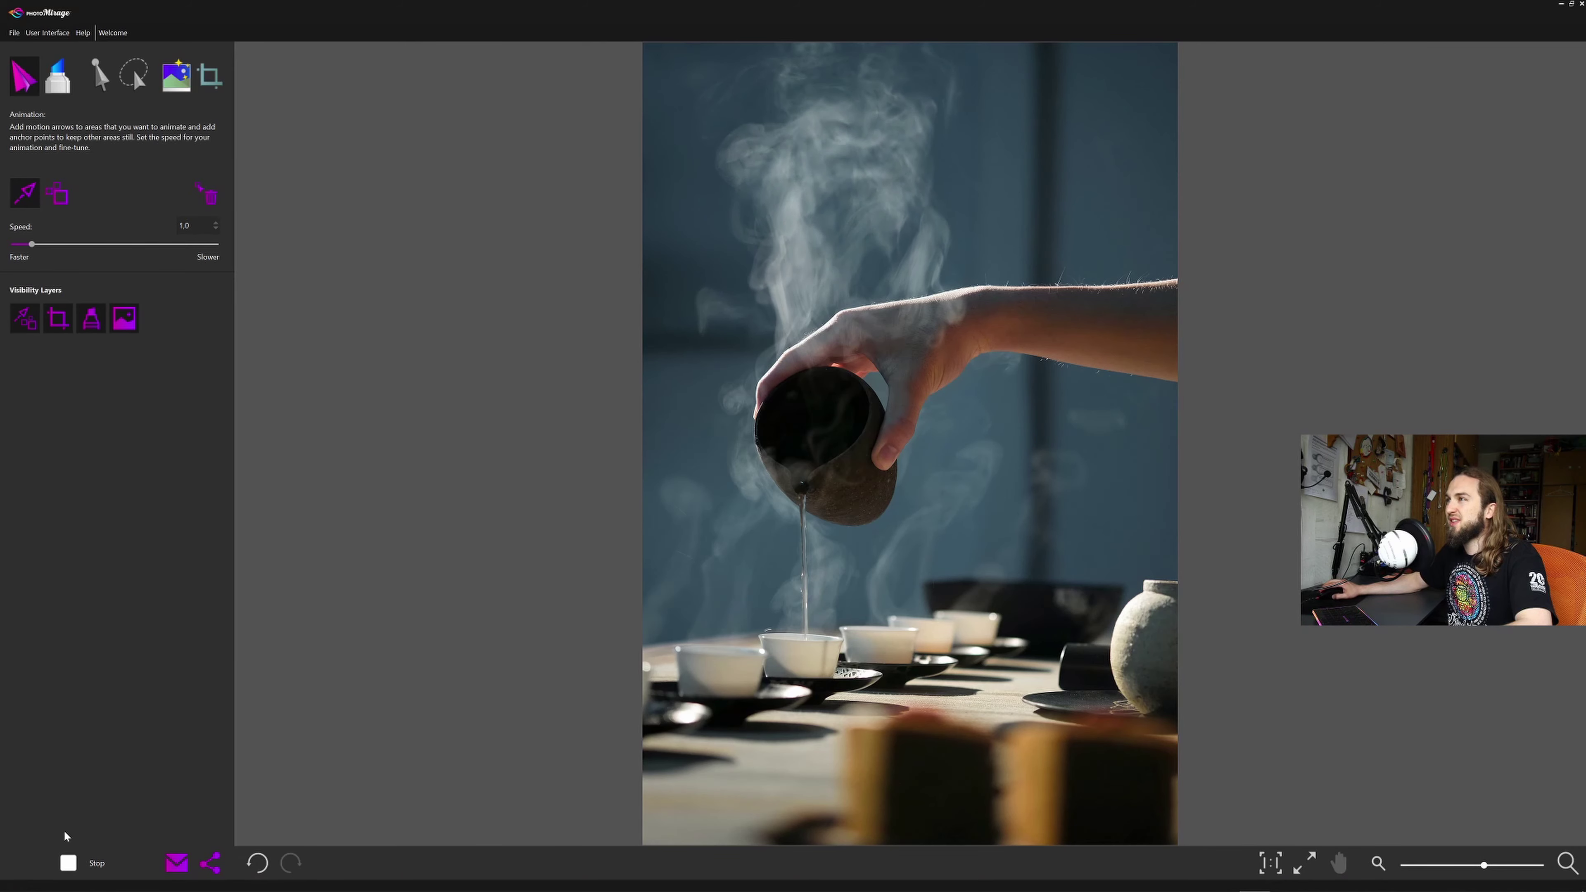
left_click(69, 863)
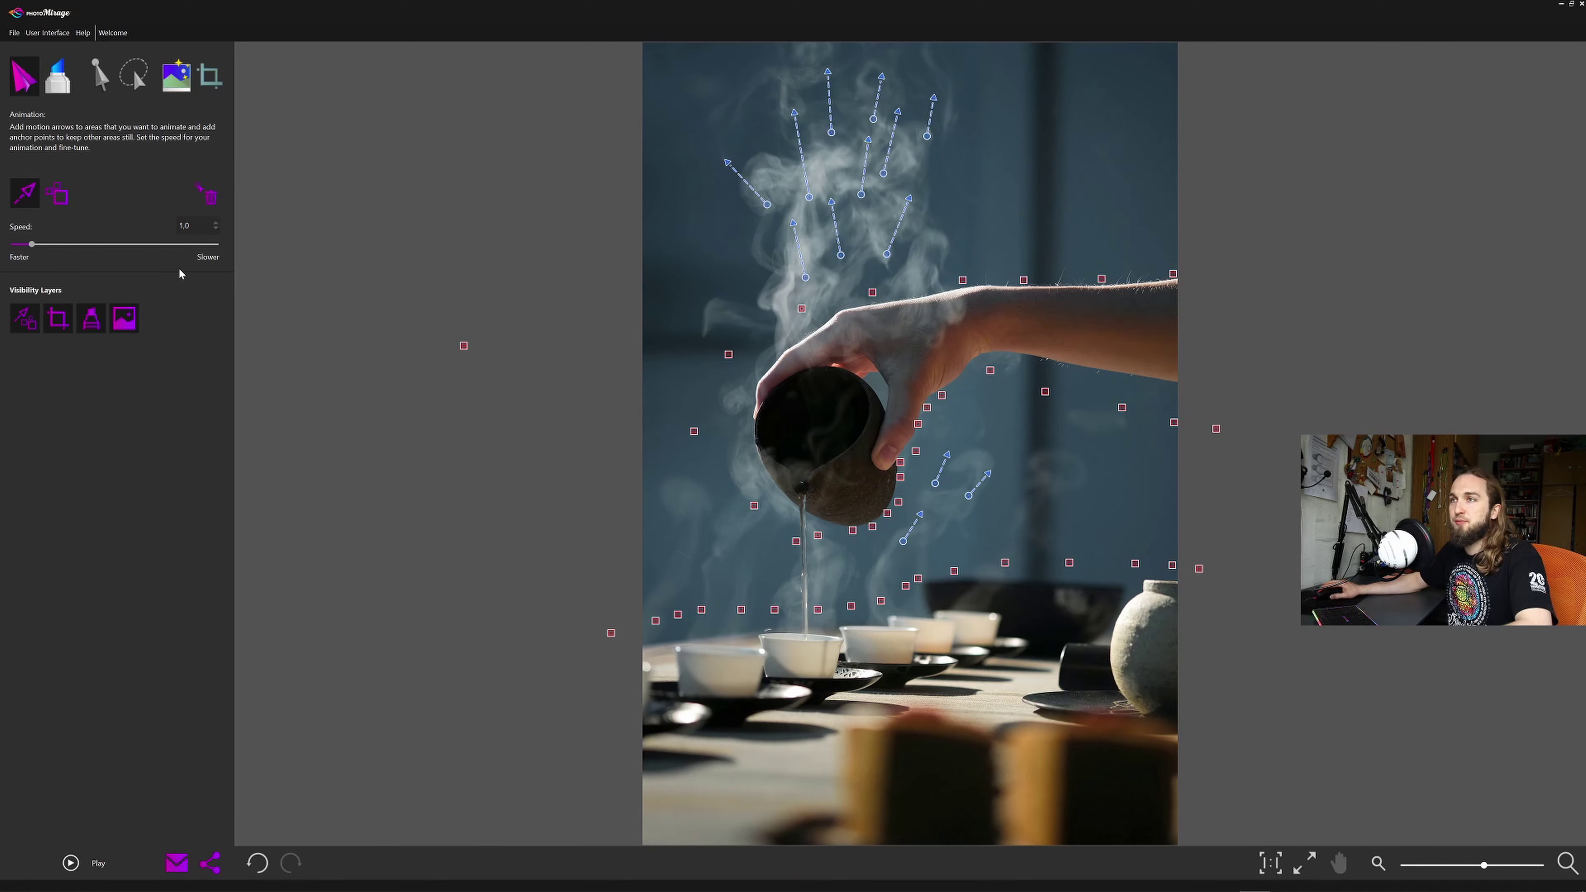
left_click(218, 227)
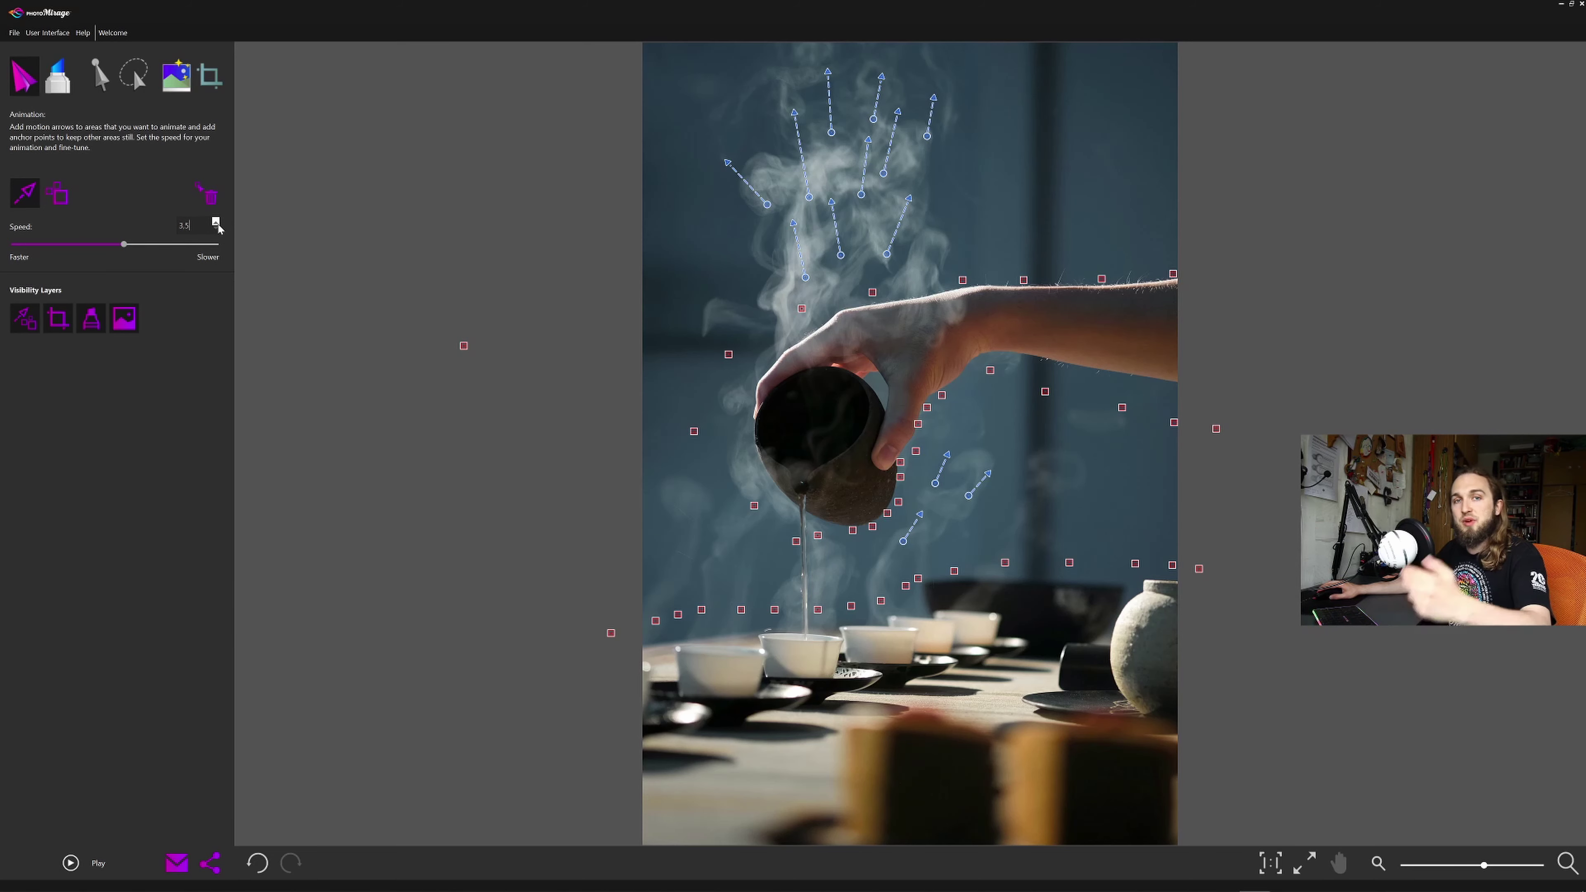
key("space")
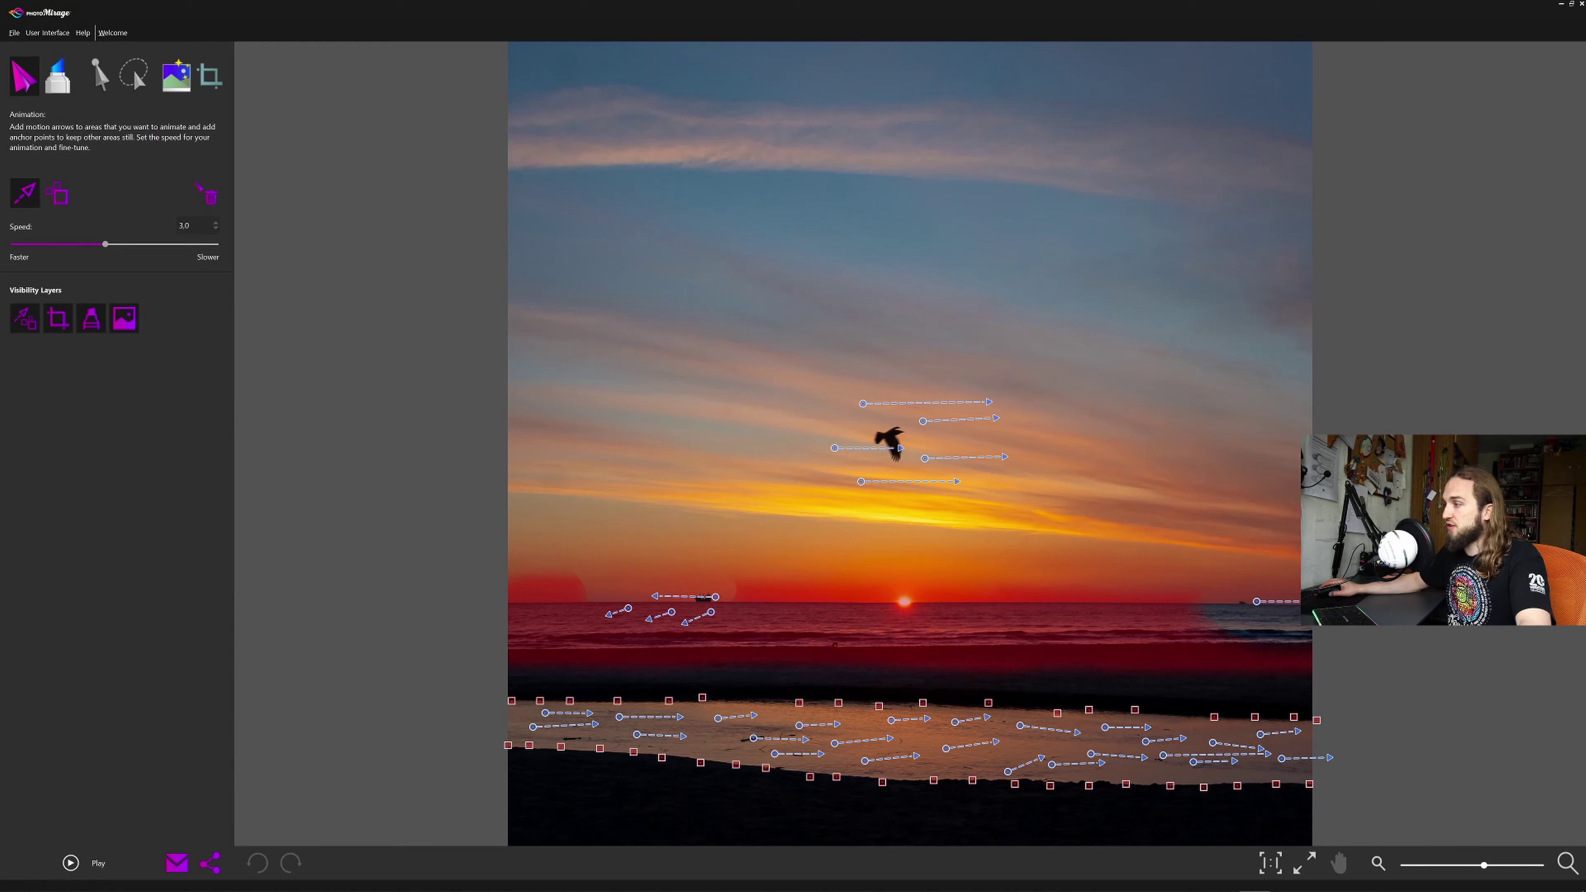
- Play and then stop the sunset beach animation preview
left_click(110, 855)
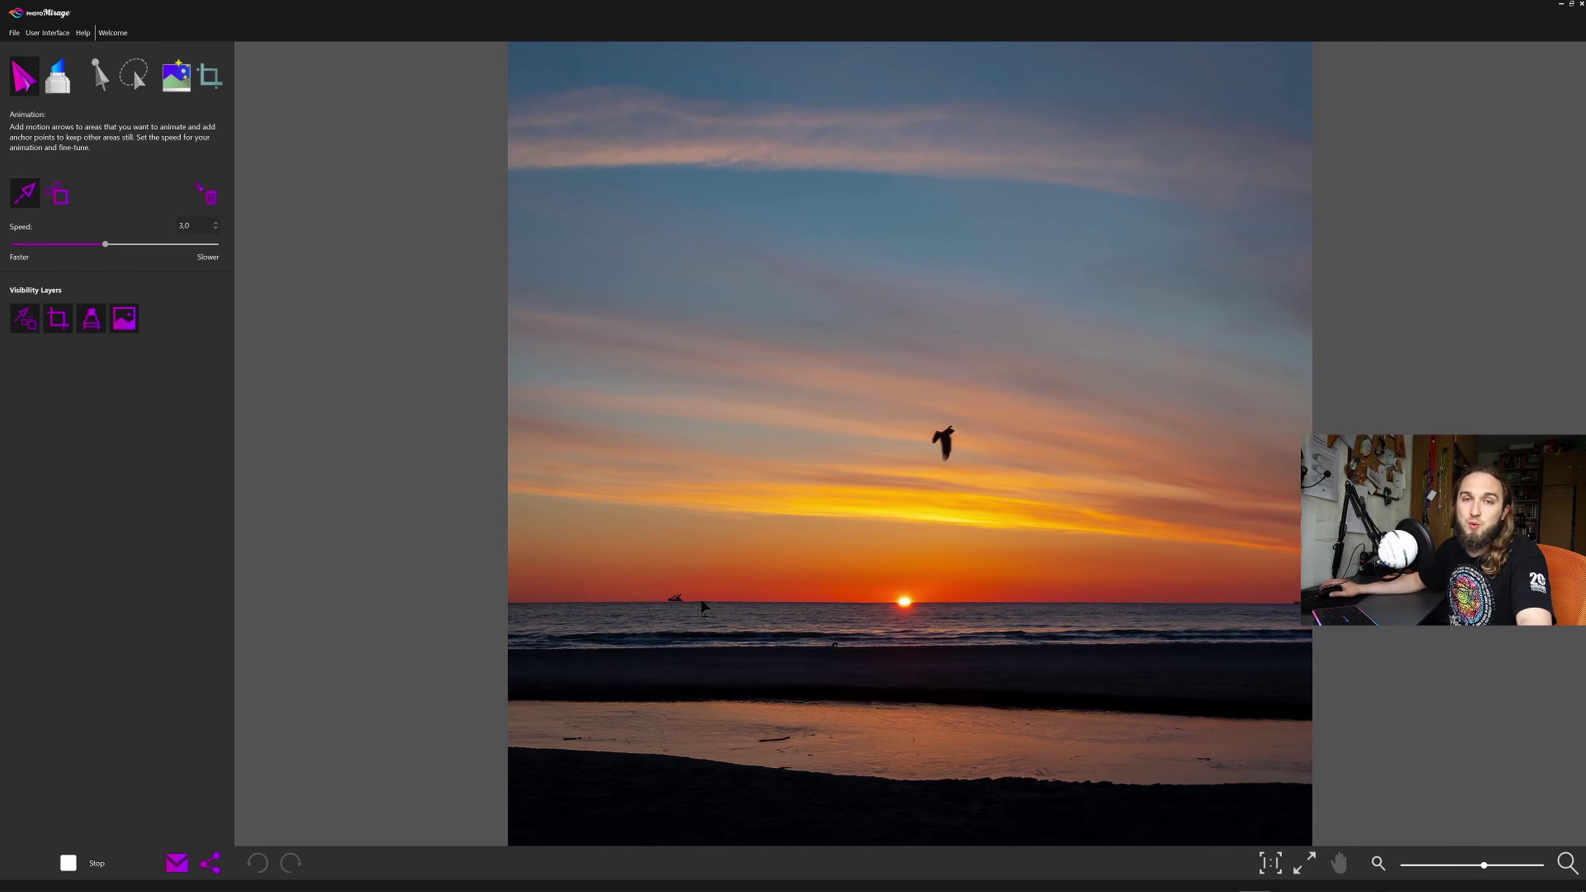
left_click(69, 863)
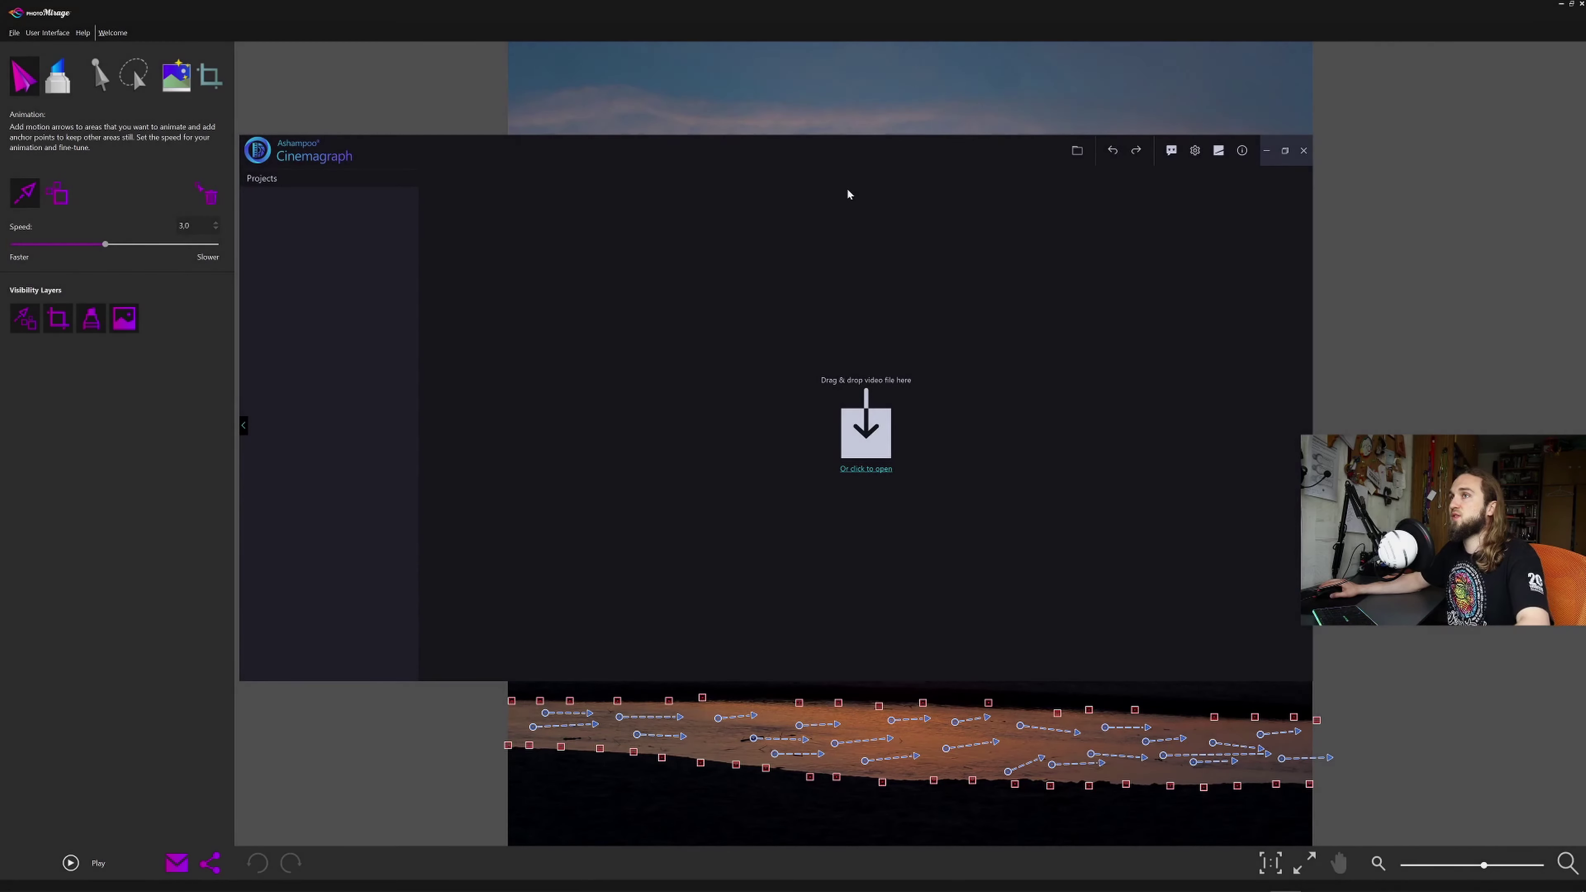
- Make Ashampoo Cinemagraph fill the screen and import the traffic video clip (production ID 5114447)
left_click(1285, 151)
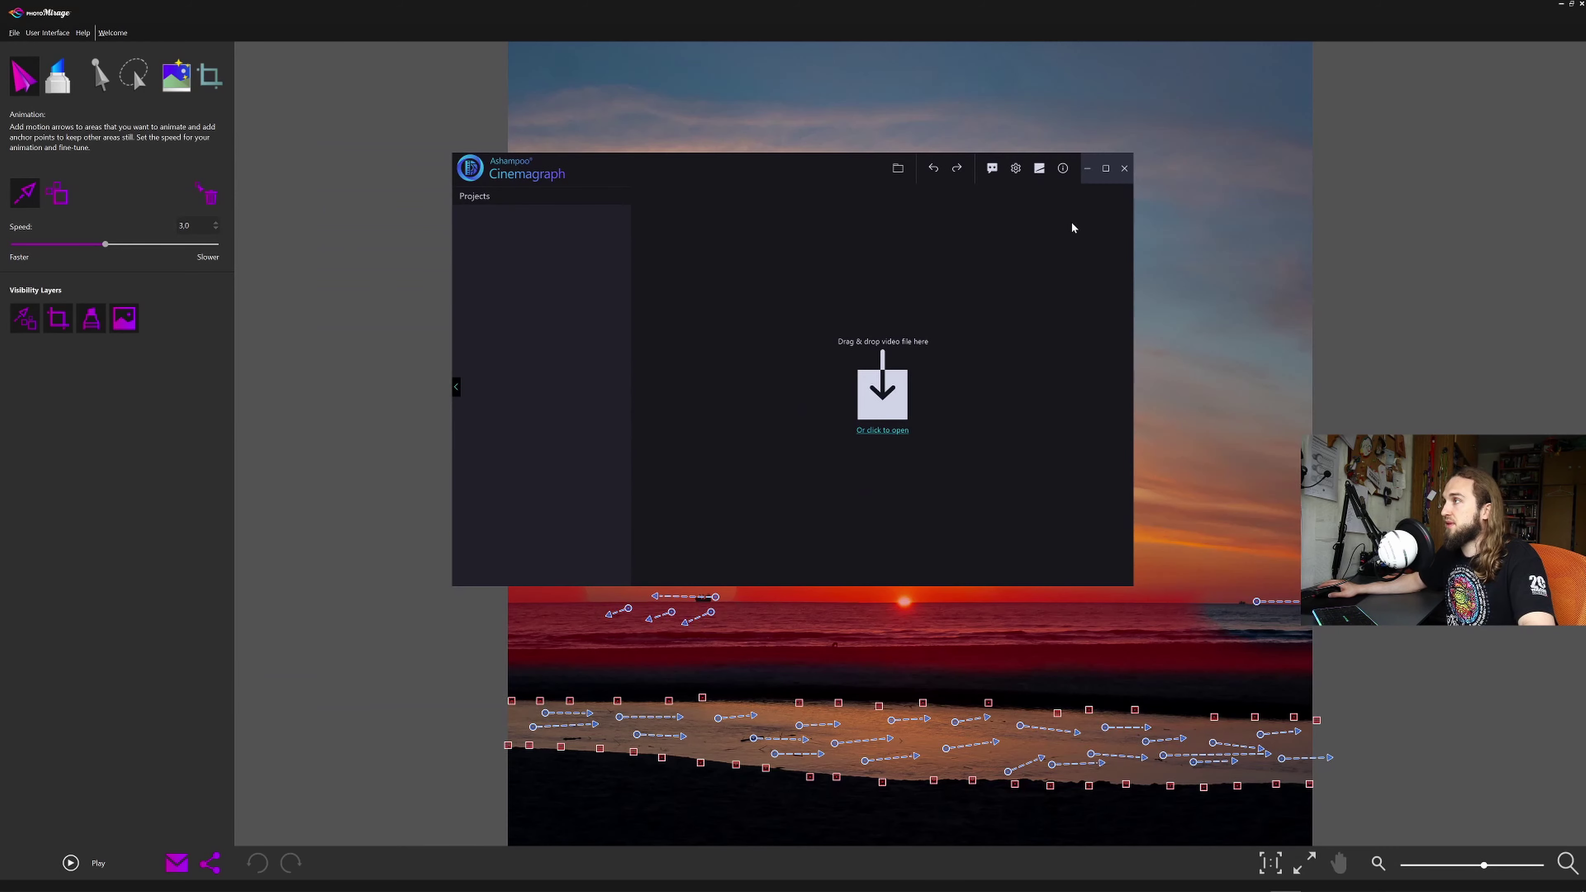
left_click(1106, 170)
left_click_drag(1041, 143, 799, 21)
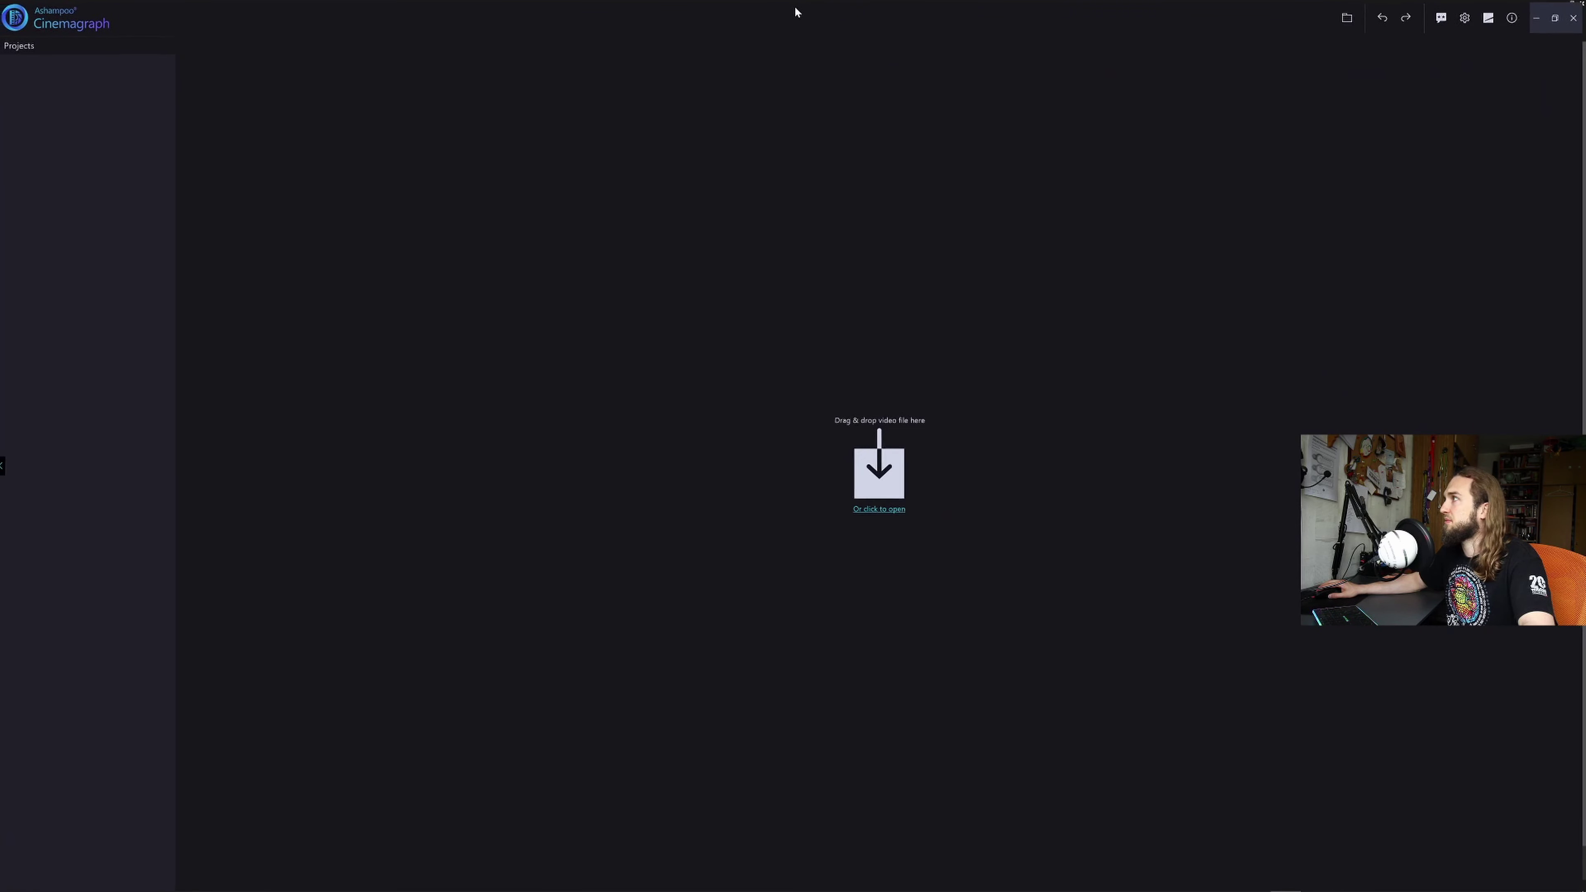
left_click(884, 504)
double_click(243, 125)
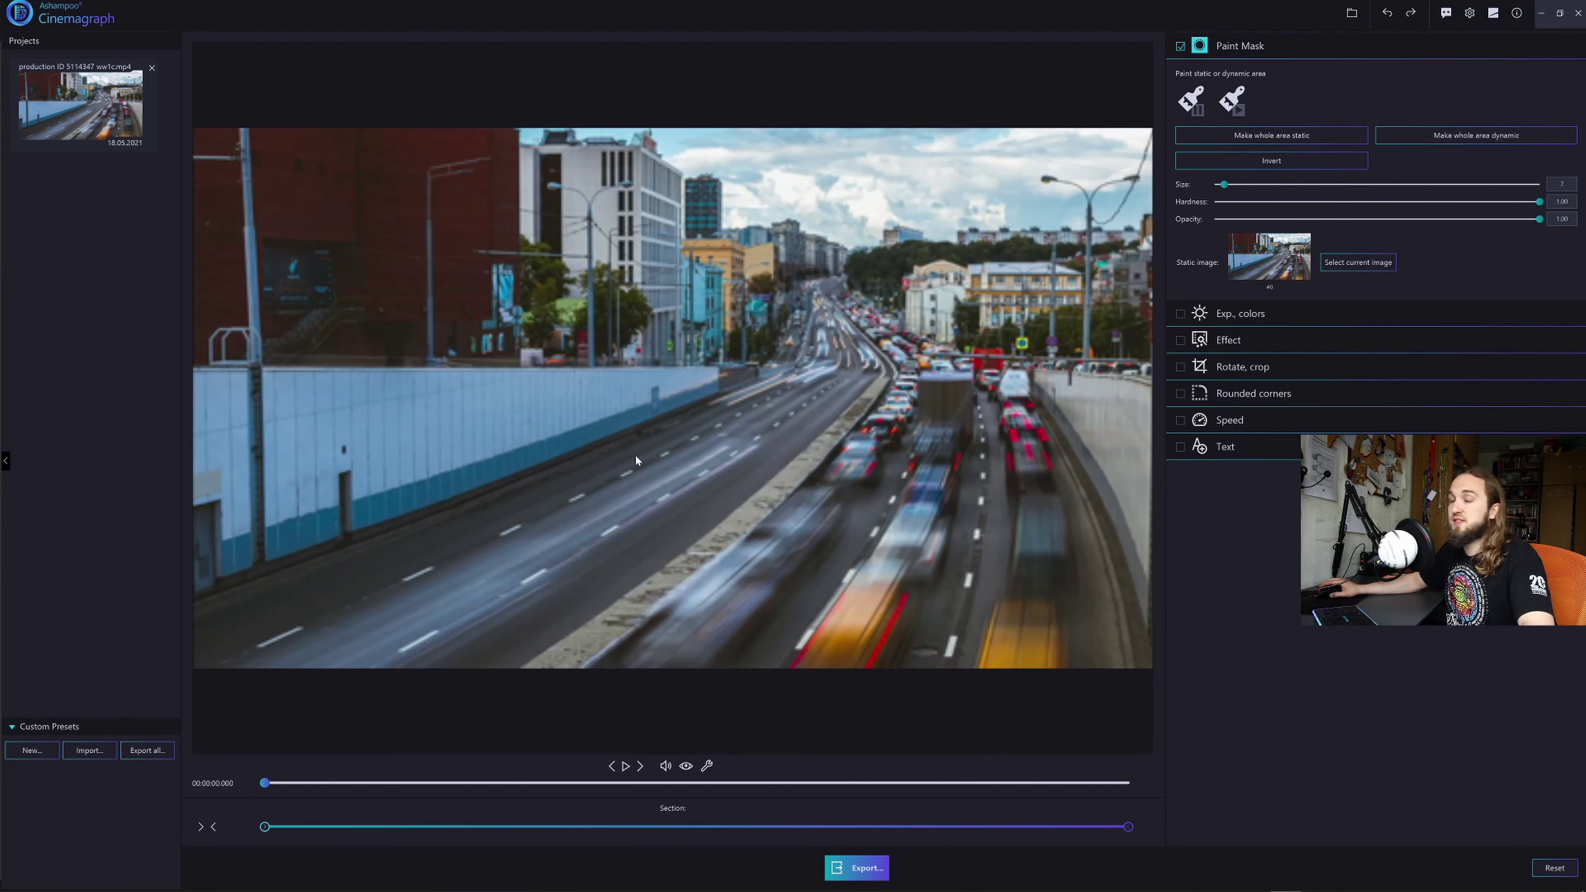
- Preview the highway time-lapse, pause at 5.166 s and use that frame as the static image
left_click(625, 766)
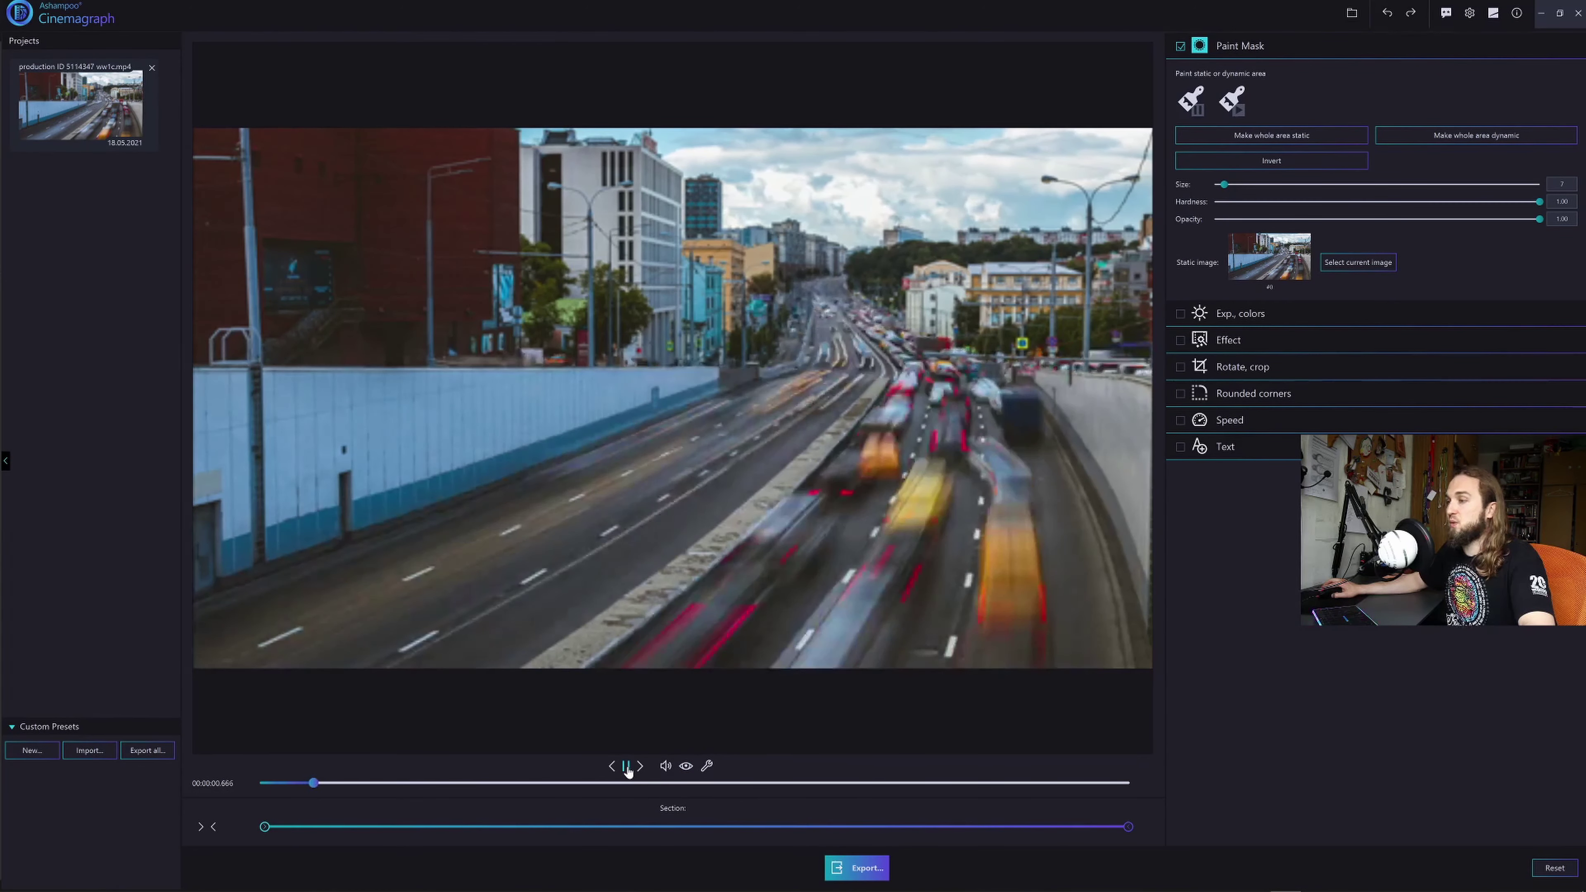
left_click(626, 767)
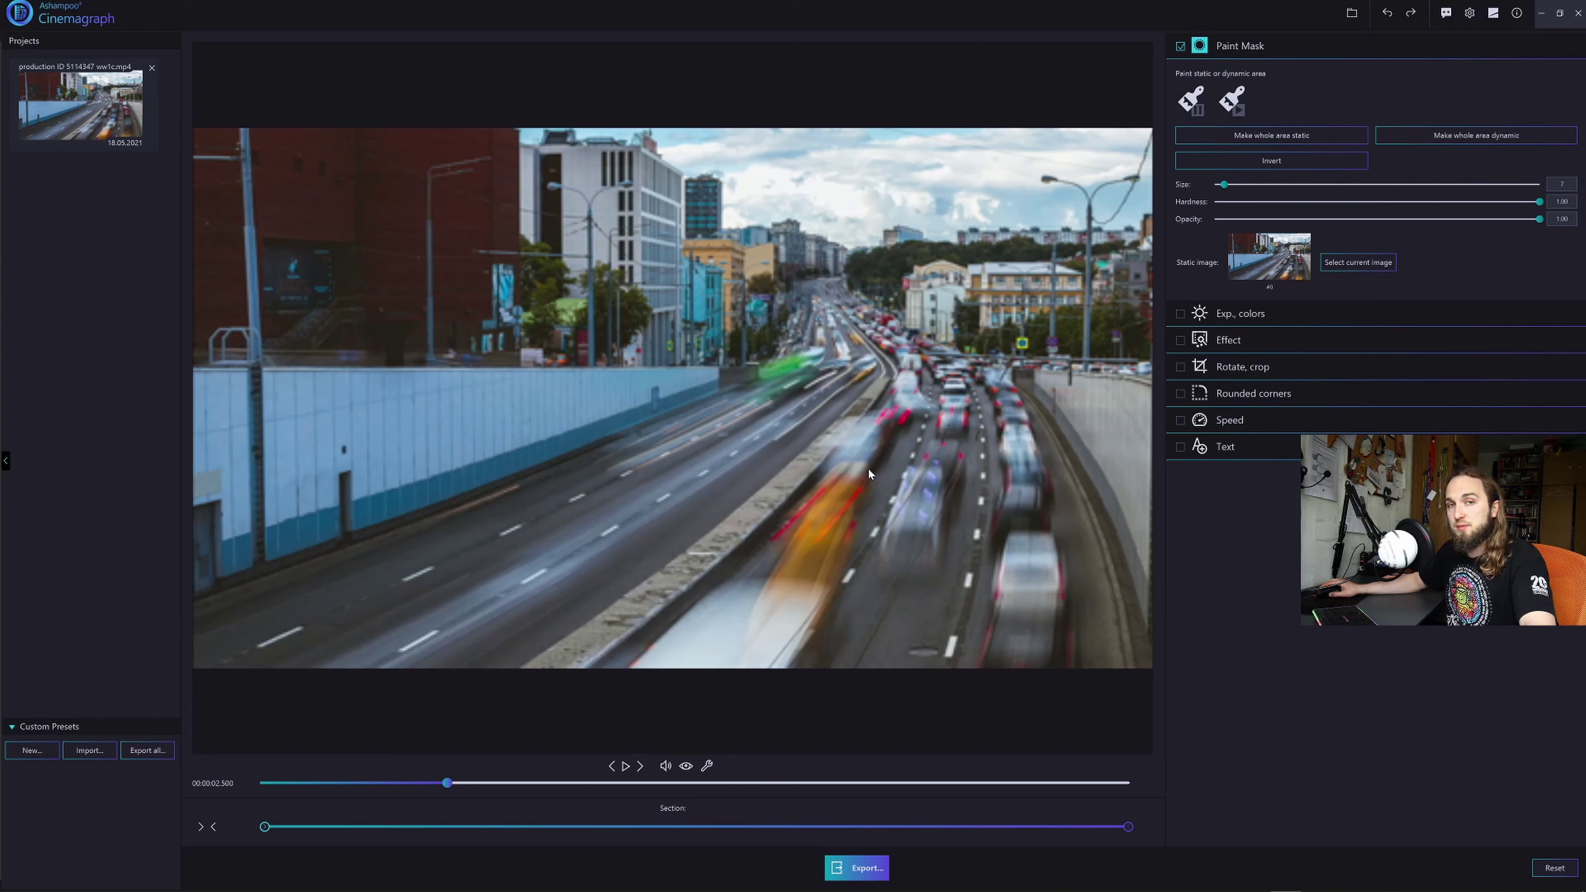
left_click(625, 765)
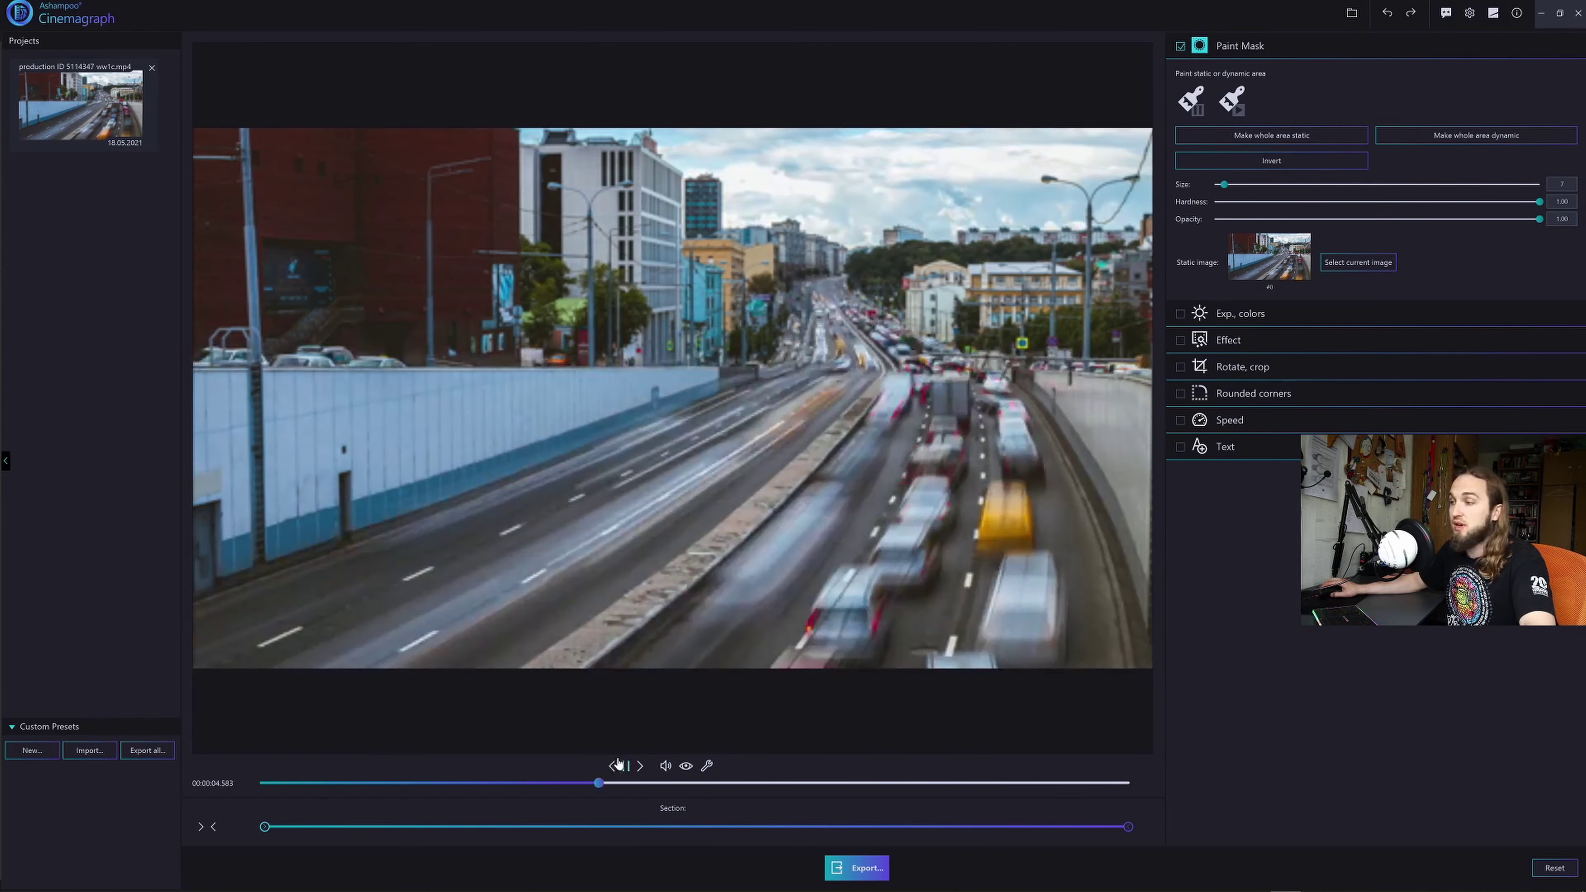
left_click(627, 767)
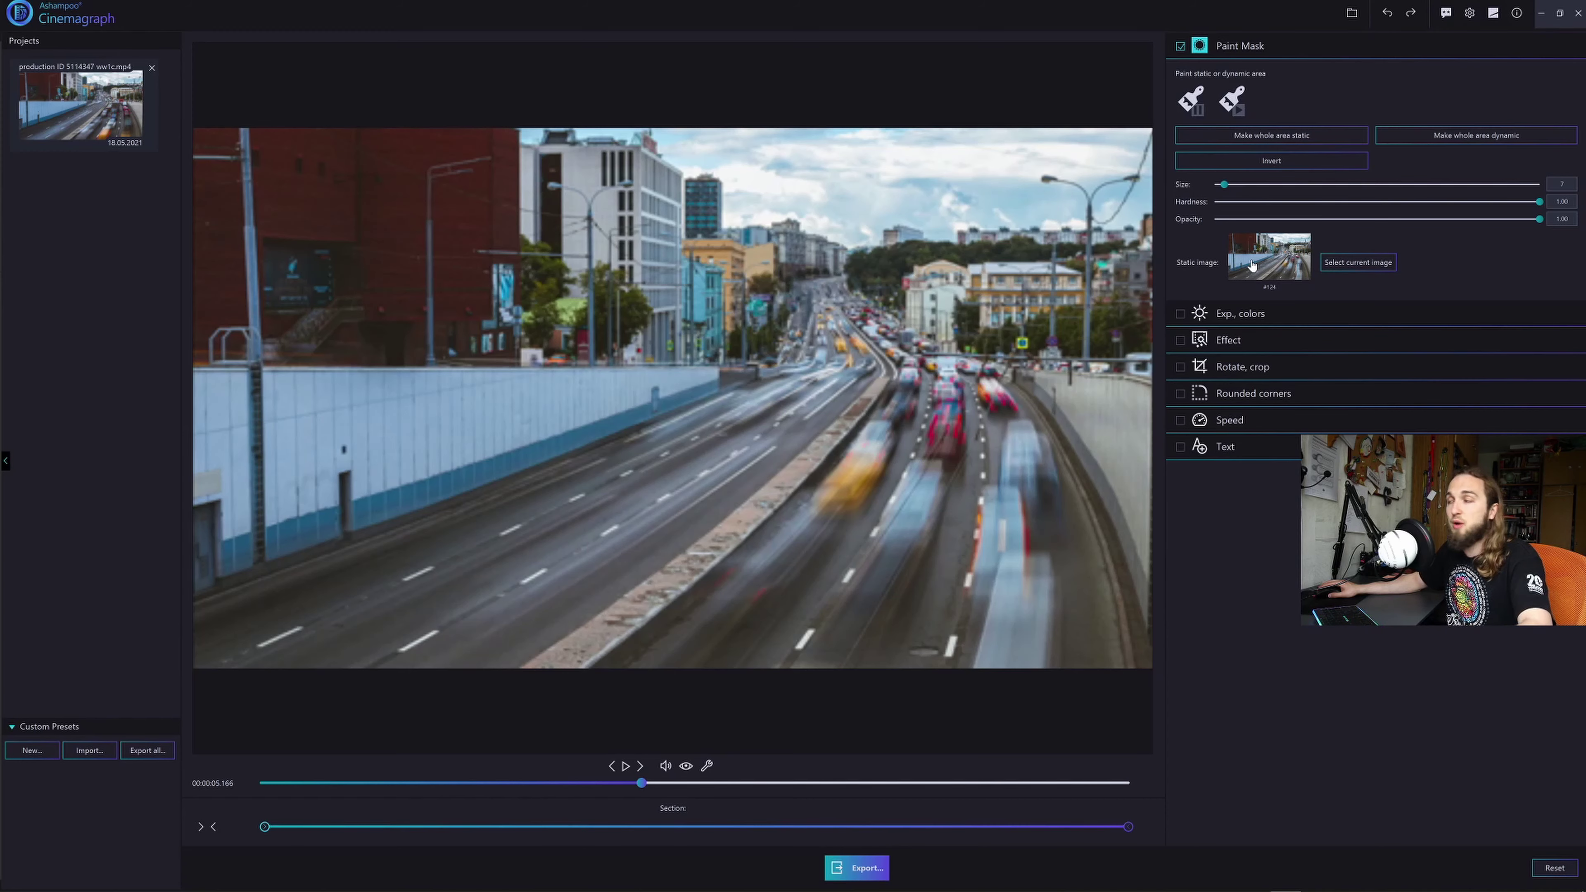
left_click(1263, 136)
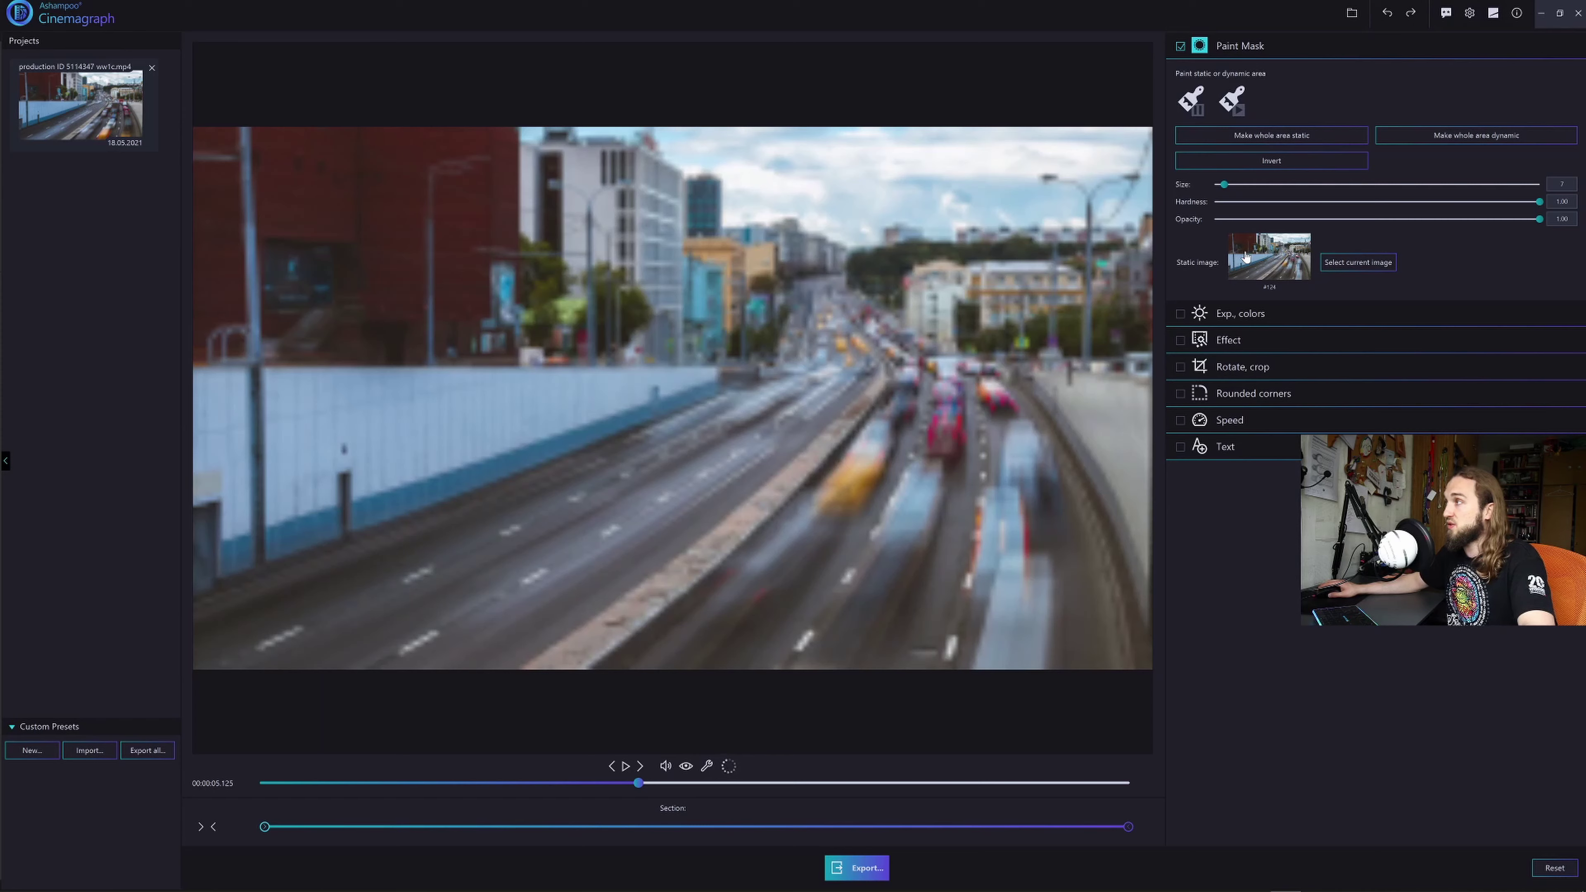
left_click(1231, 100)
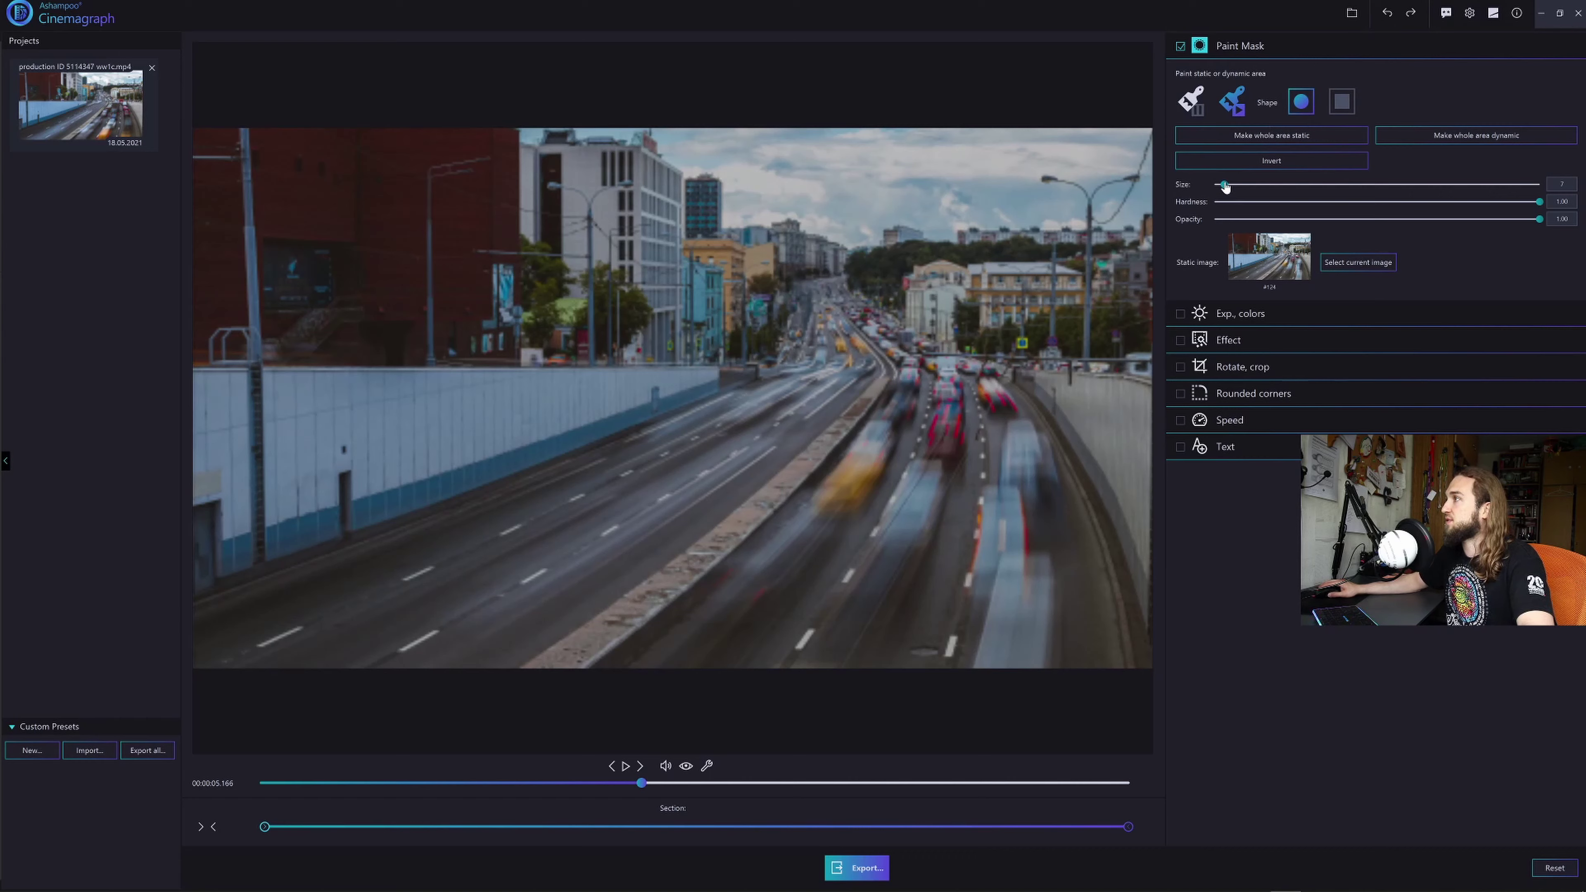
- Paint a size-17 mask stroke across the skyline and set preview resolution to 1920x1080 (50%)
left_click_drag(1225, 185, 1240, 185)
mouse_move(950, 232)
left_mouse_down()
mouse_move(766, 232)
mouse_move(820, 215)
mouse_move(688, 162)
mouse_move(952, 125)
mouse_move(1055, 142)
mouse_move(1026, 142)
mouse_move(1112, 210)
mouse_move(1171, 190)
mouse_move(1156, 167)
mouse_move(938, 227)
mouse_move(883, 204)
mouse_move(924, 177)
mouse_move(821, 175)
mouse_move(839, 192)
mouse_move(972, 204)
mouse_move(767, 187)
mouse_move(707, 153)
mouse_move(596, 136)
mouse_move(459, 139)
left_mouse_up()
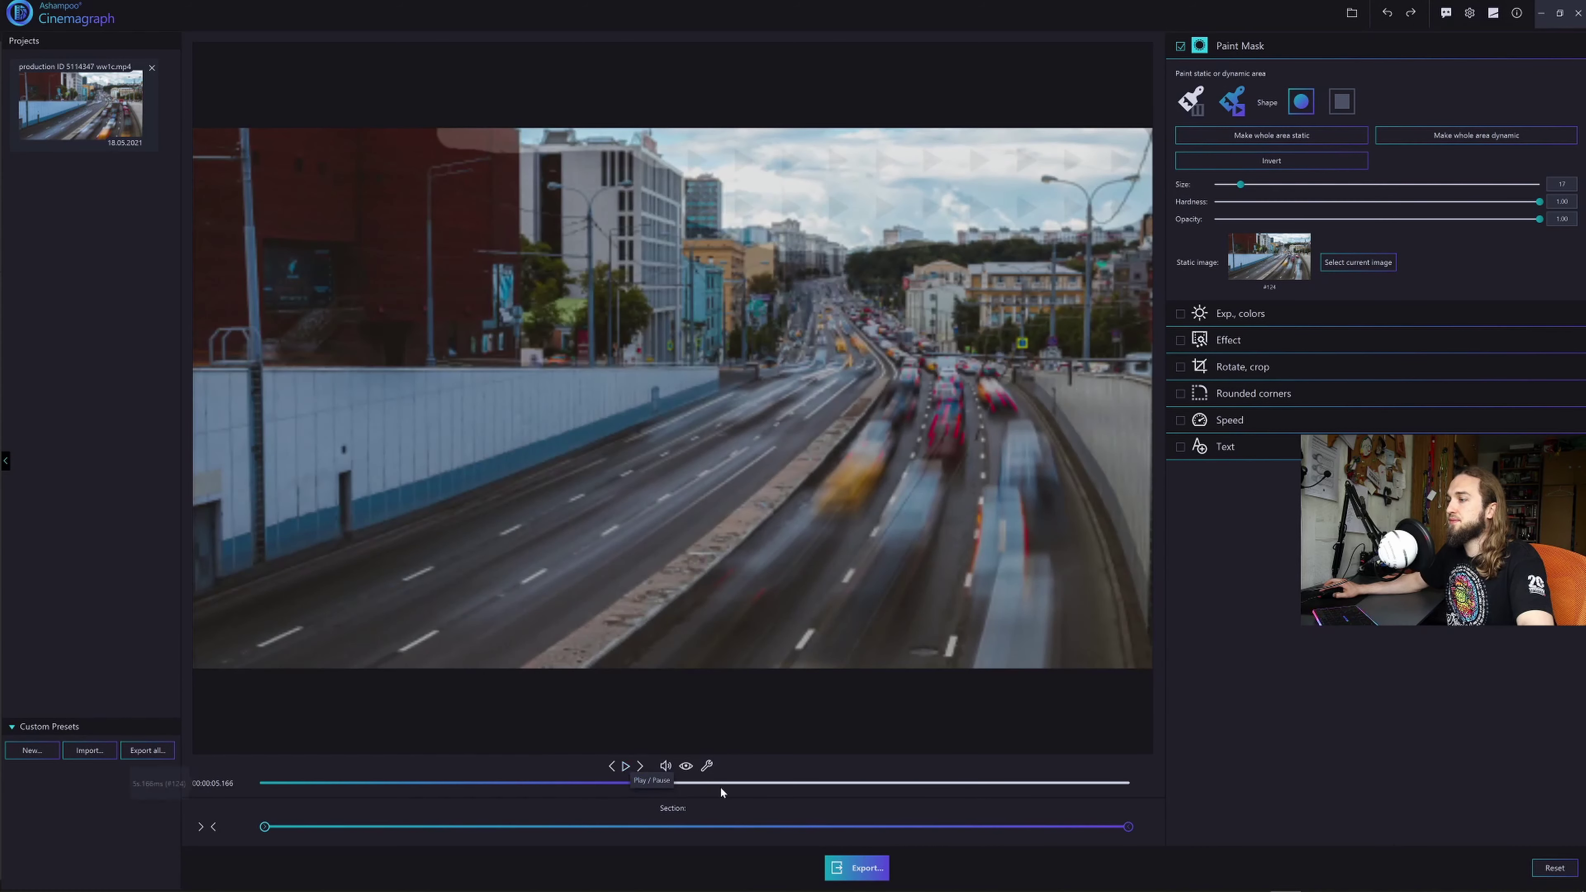
left_click(708, 767)
left_click(804, 794)
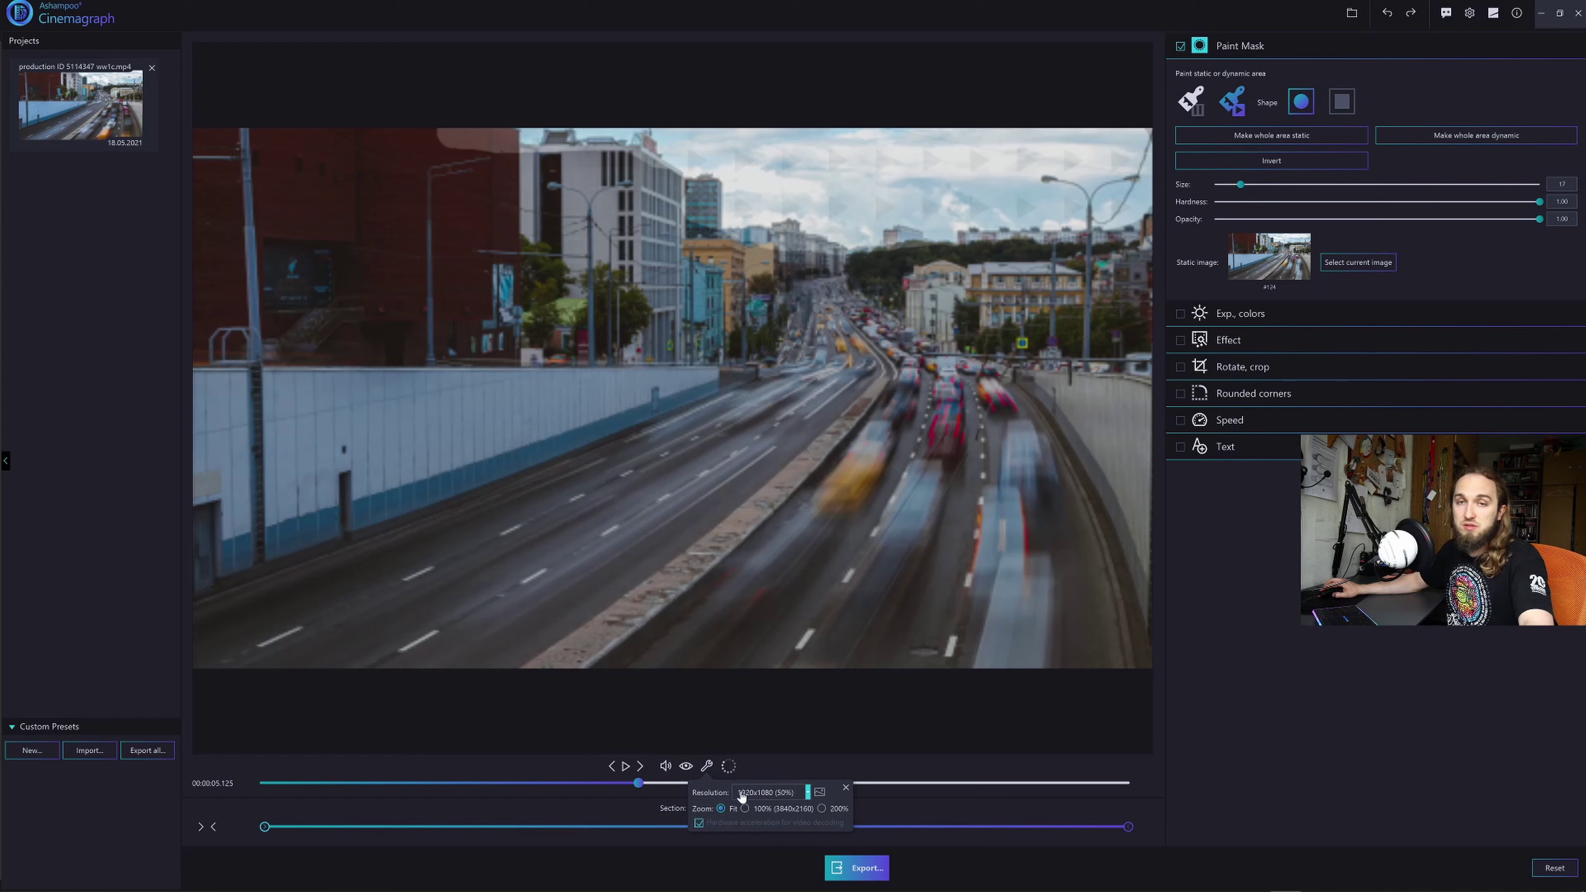
left_click(624, 767)
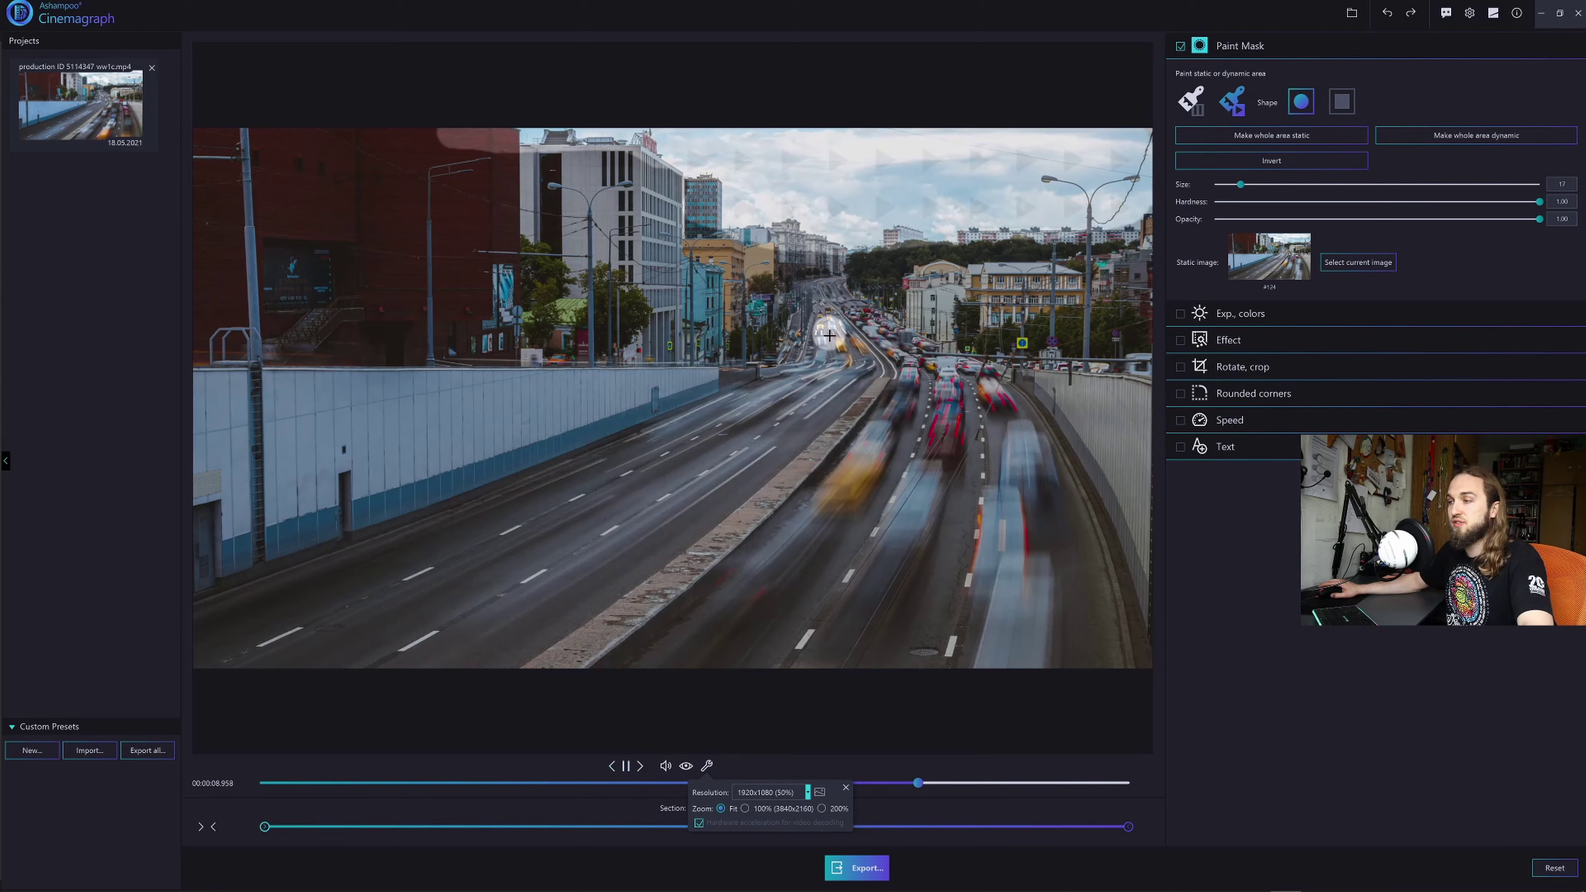
- Paint mask strokes down over the left-hand road lanes and play back to review them
mouse_move(828, 335)
left_mouse_down()
mouse_move(863, 369)
mouse_move(812, 365)
mouse_move(198, 639)
mouse_move(388, 582)
mouse_move(375, 616)
left_mouse_up()
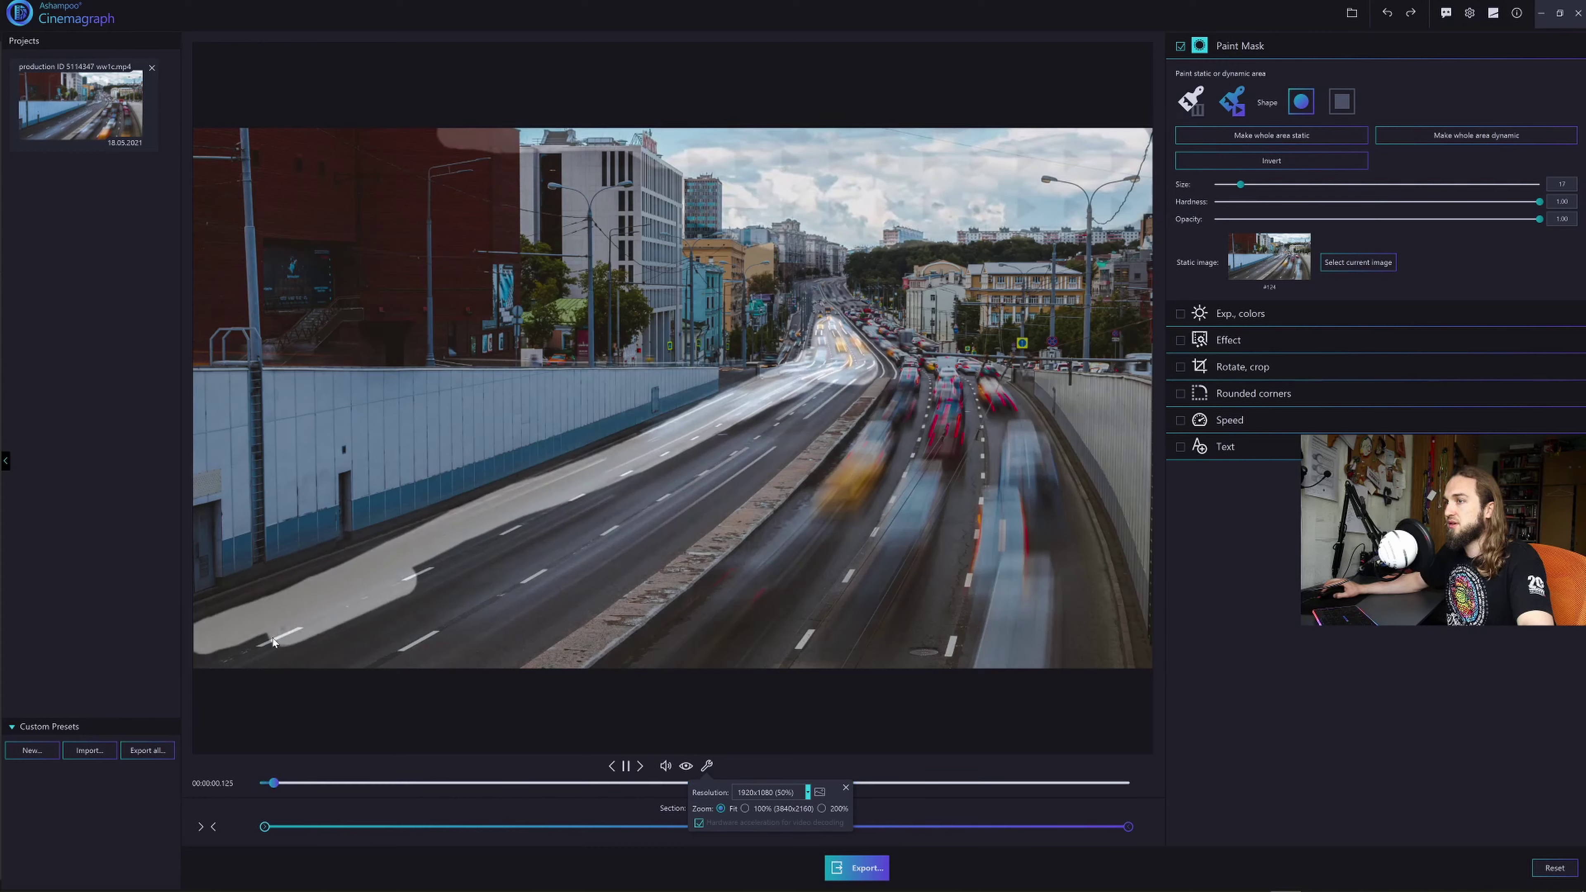
left_click(627, 766)
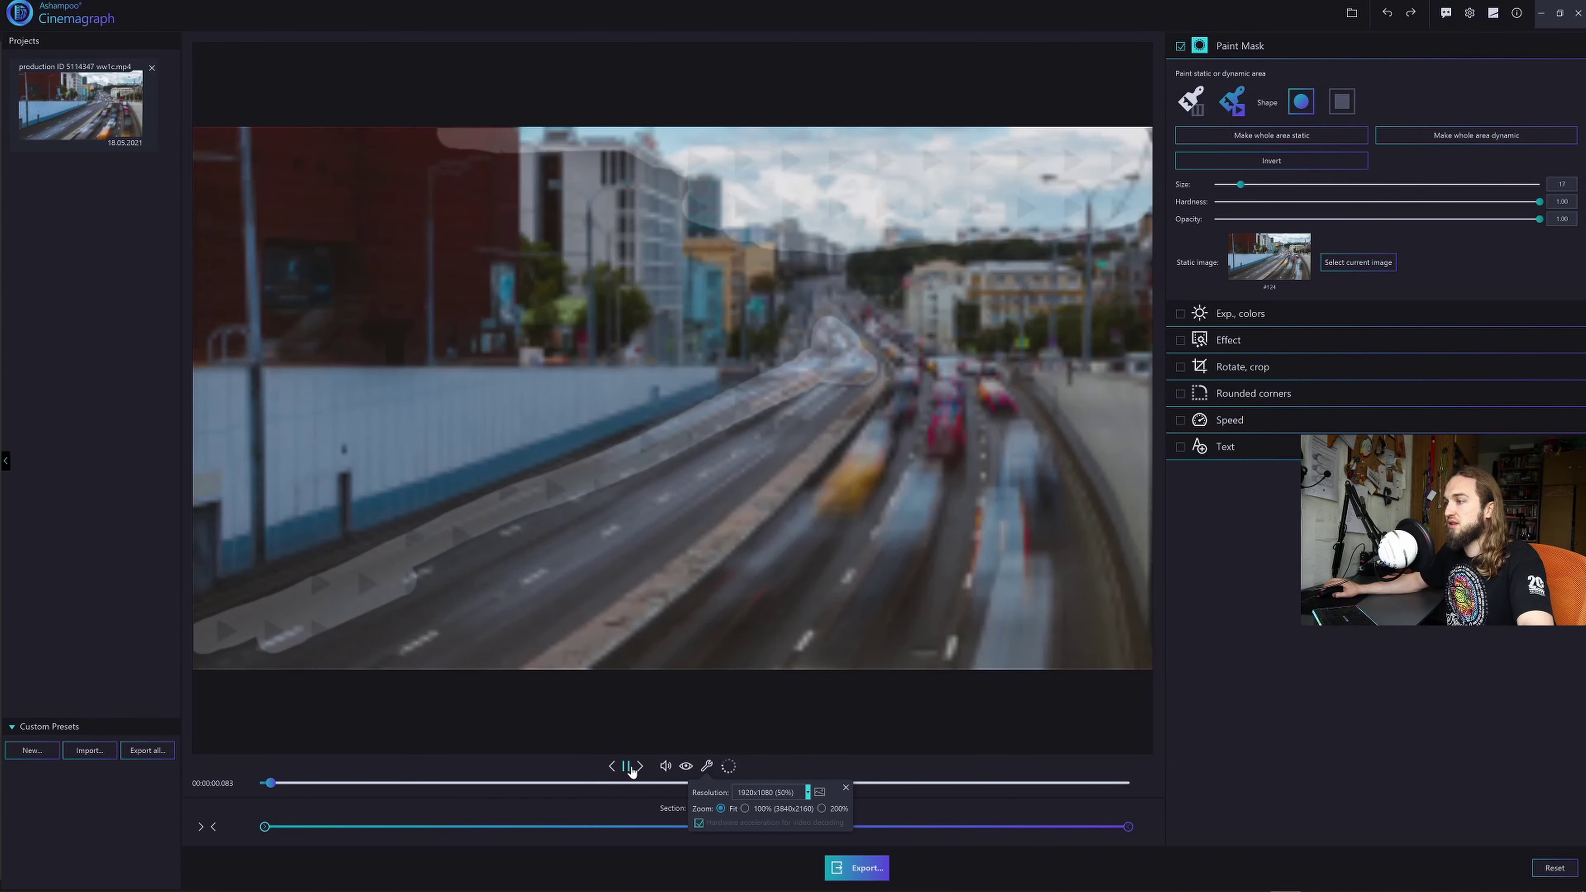
mouse_move(518, 590)
left_mouse_down()
mouse_move(705, 484)
mouse_move(687, 503)
mouse_move(837, 382)
mouse_move(465, 566)
mouse_move(524, 588)
mouse_move(474, 662)
mouse_move(315, 654)
left_mouse_up()
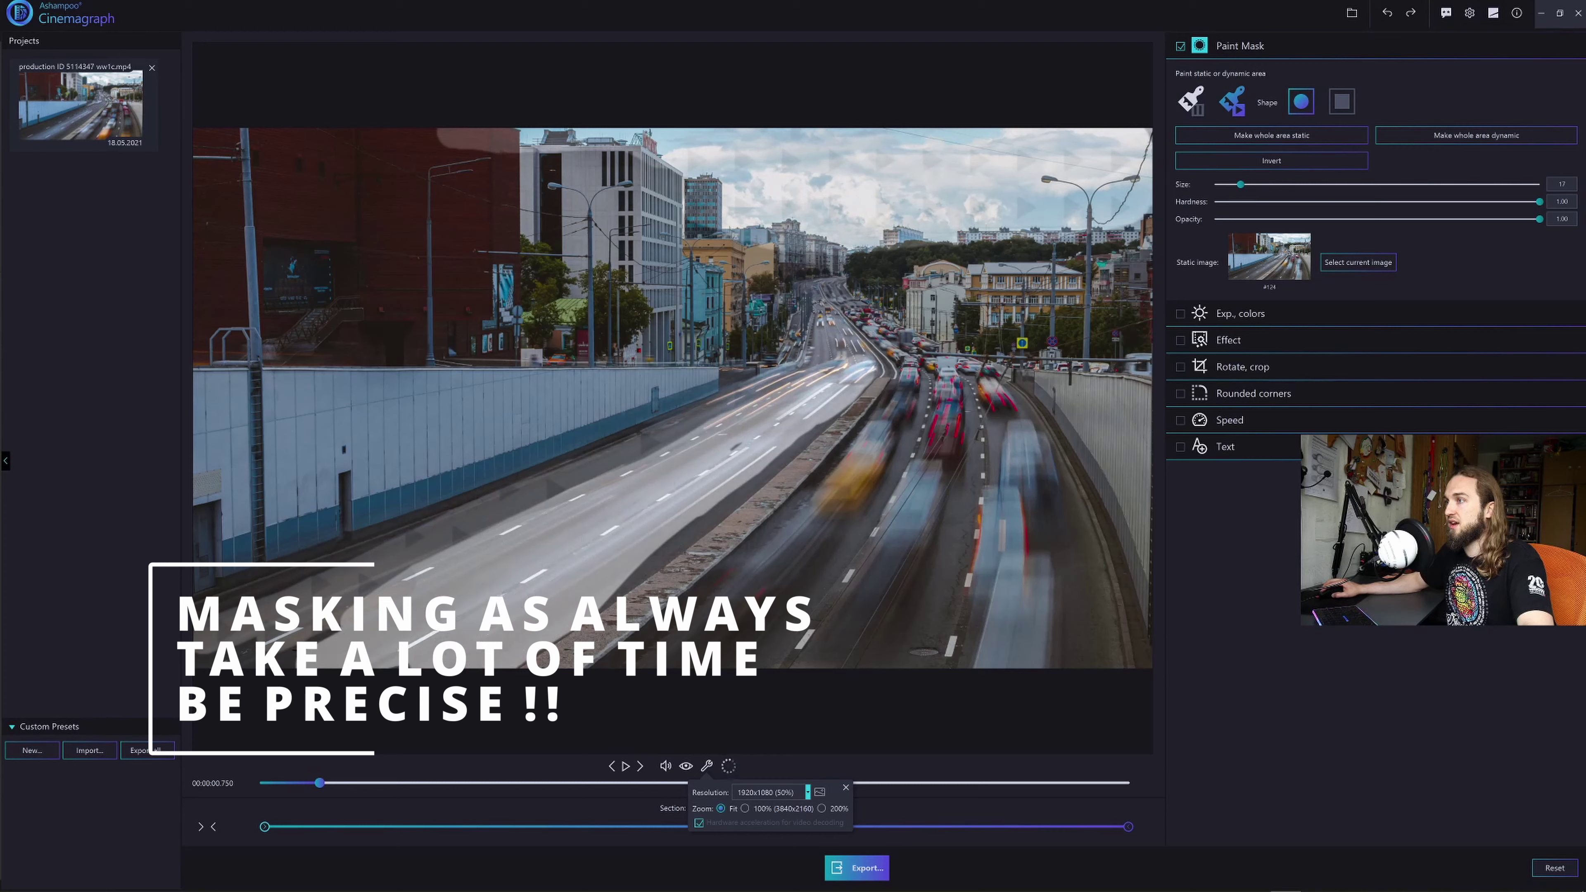
key("space")
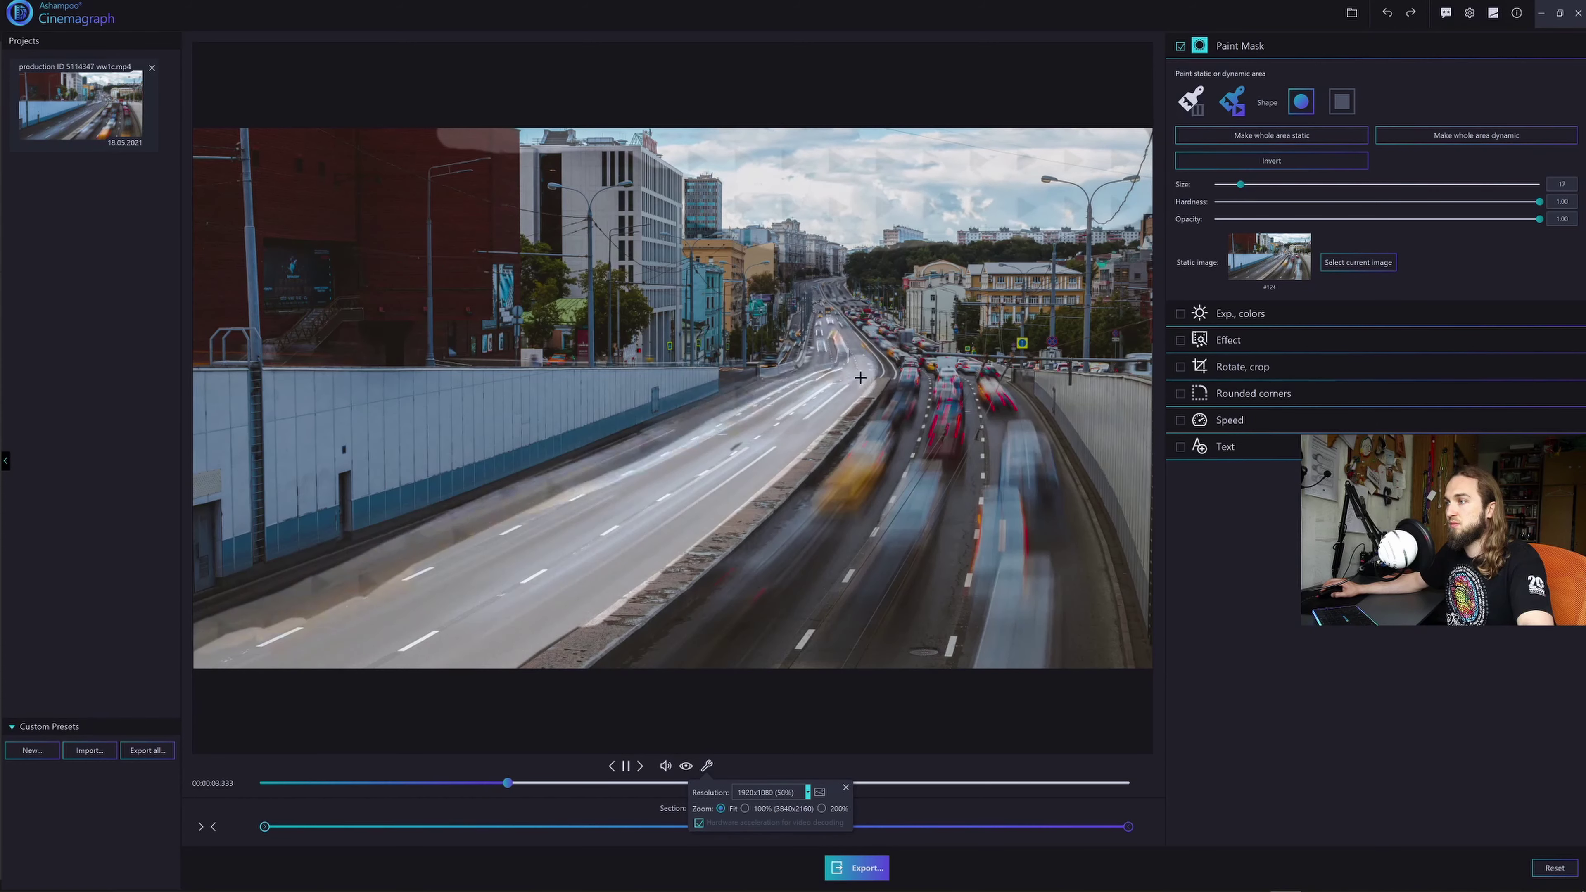
left_click(625, 767)
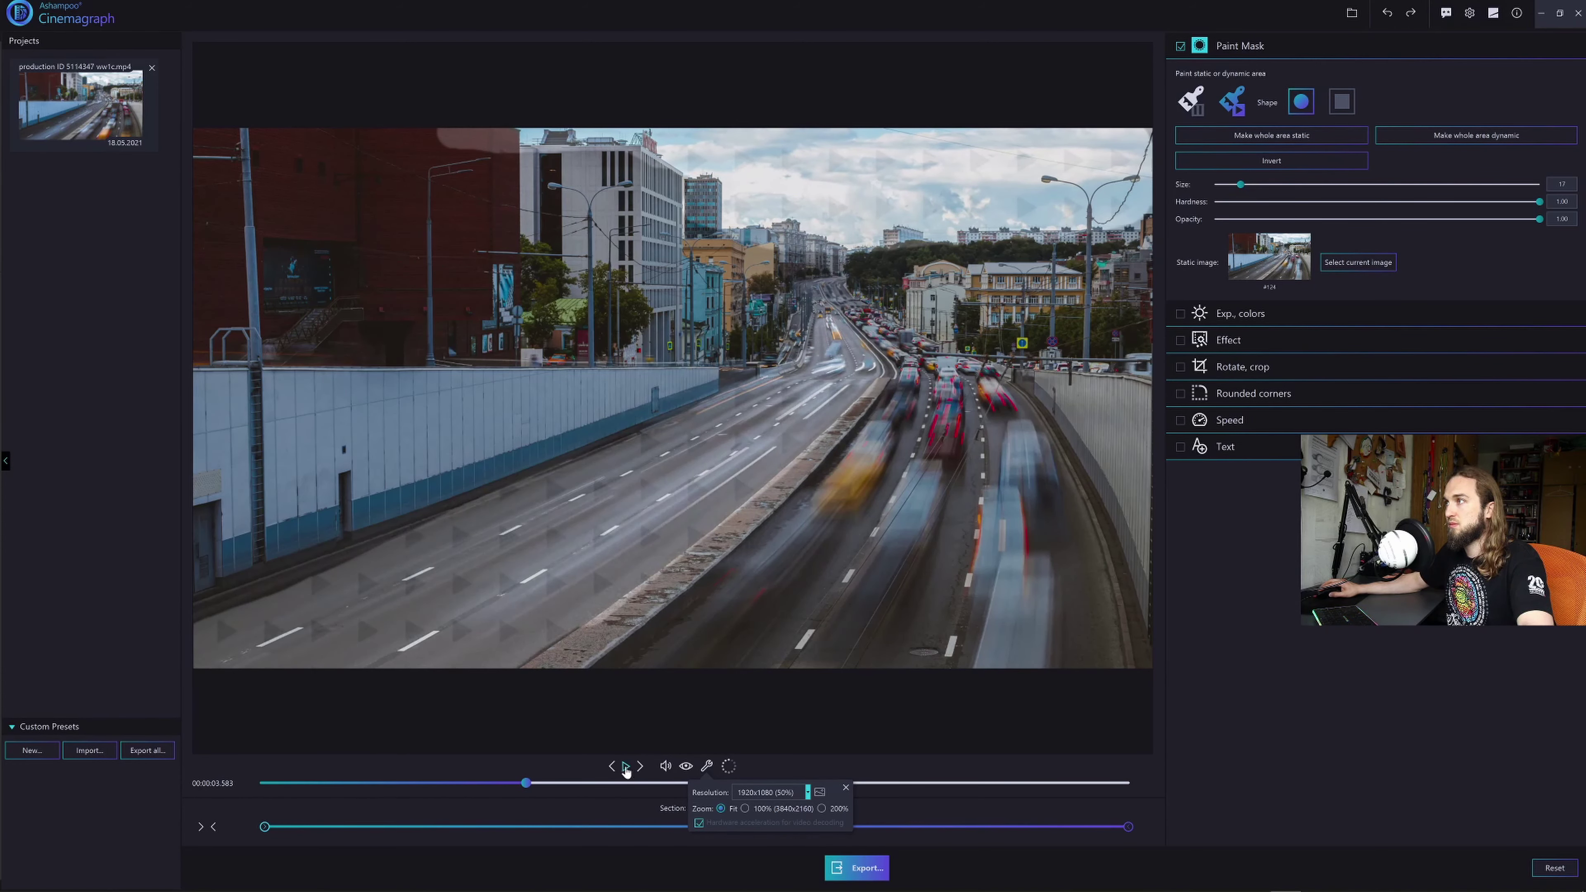
left_click(625, 767)
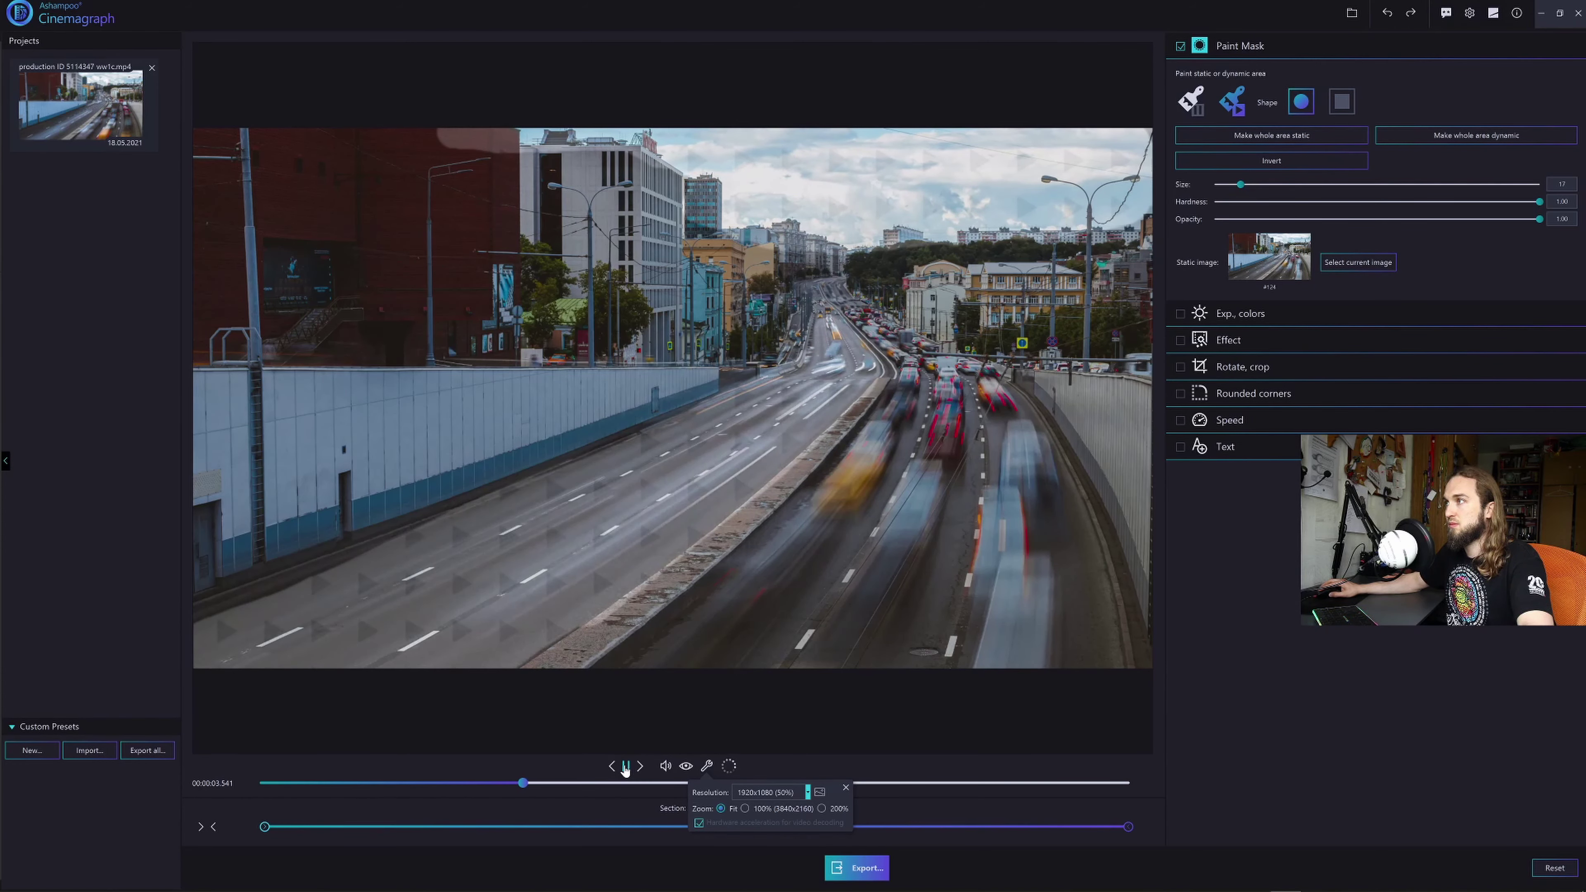
- Close the preview settings popup and refine the road edge with a size-6 brush
left_click(845, 791)
left_click(626, 766)
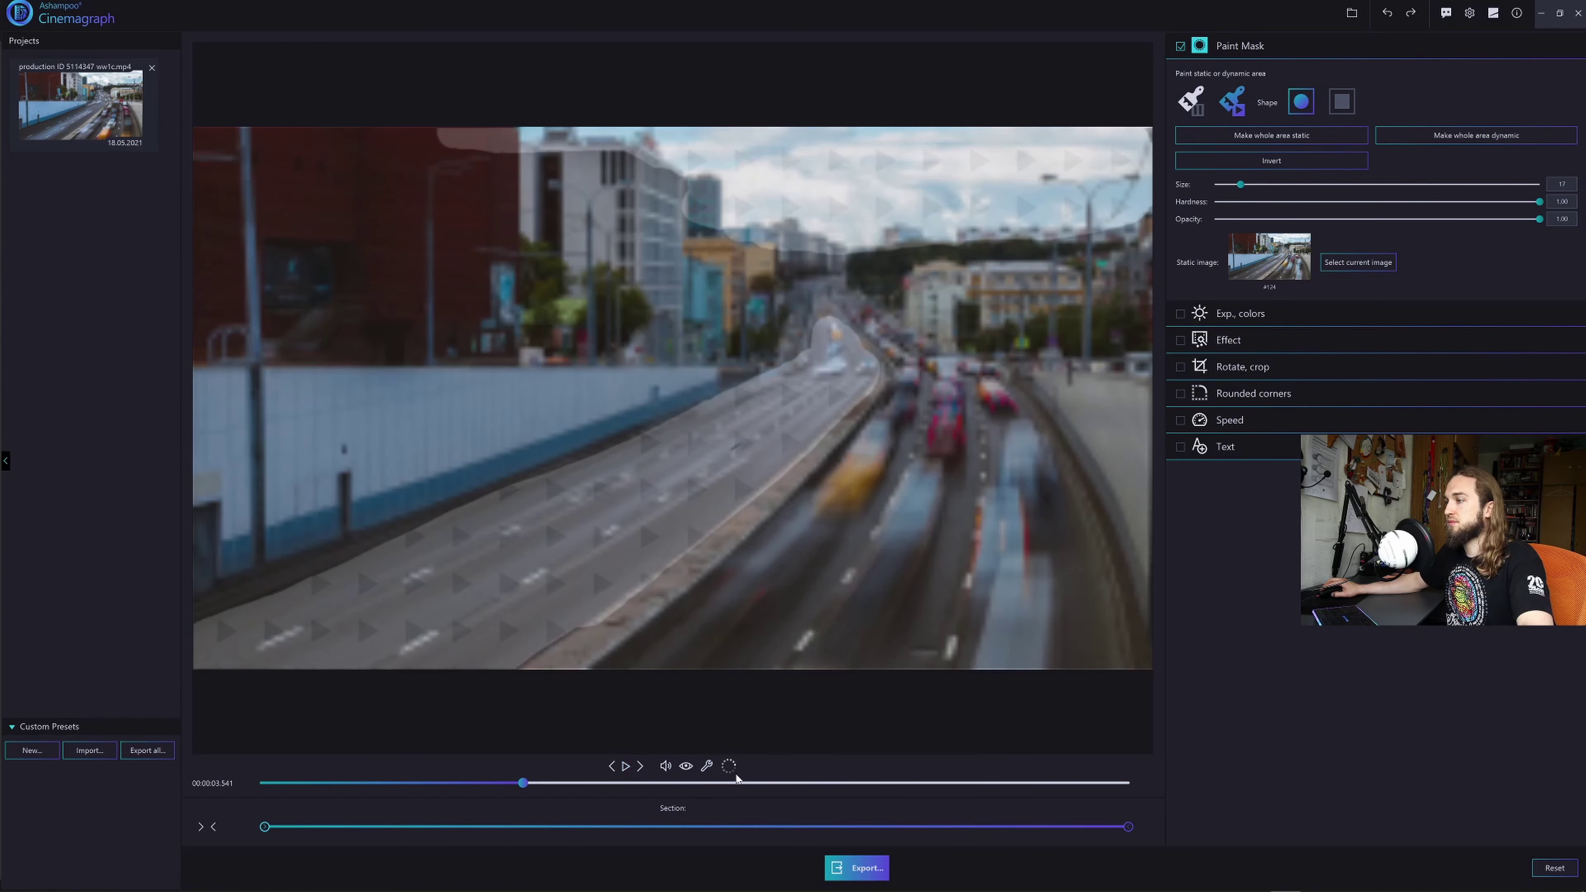
left_click(627, 767)
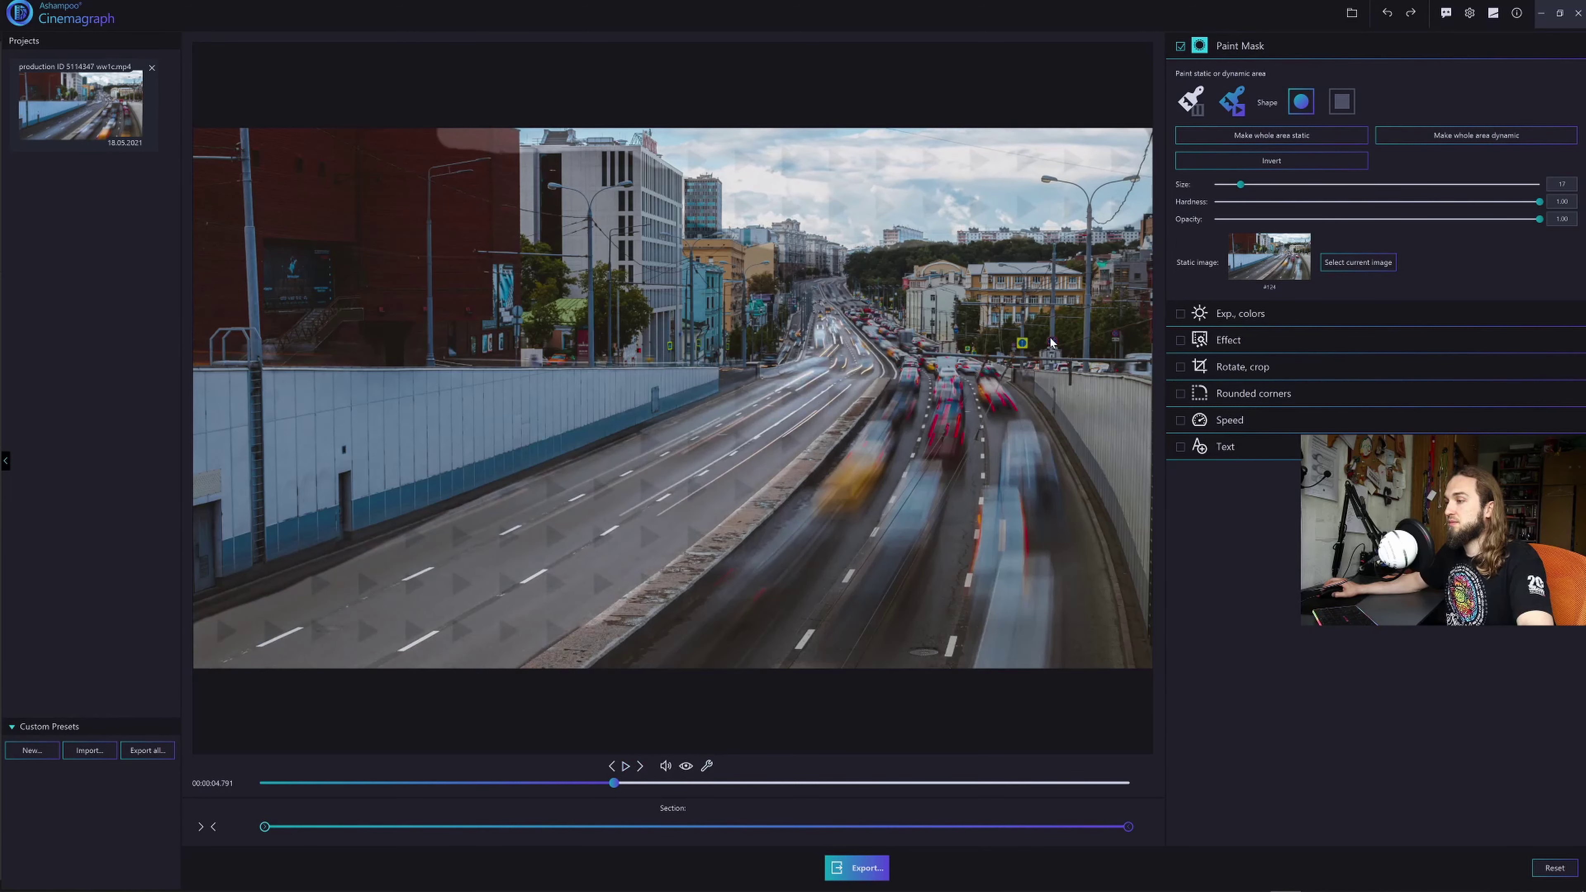
left_click_drag(1232, 187, 1222, 185)
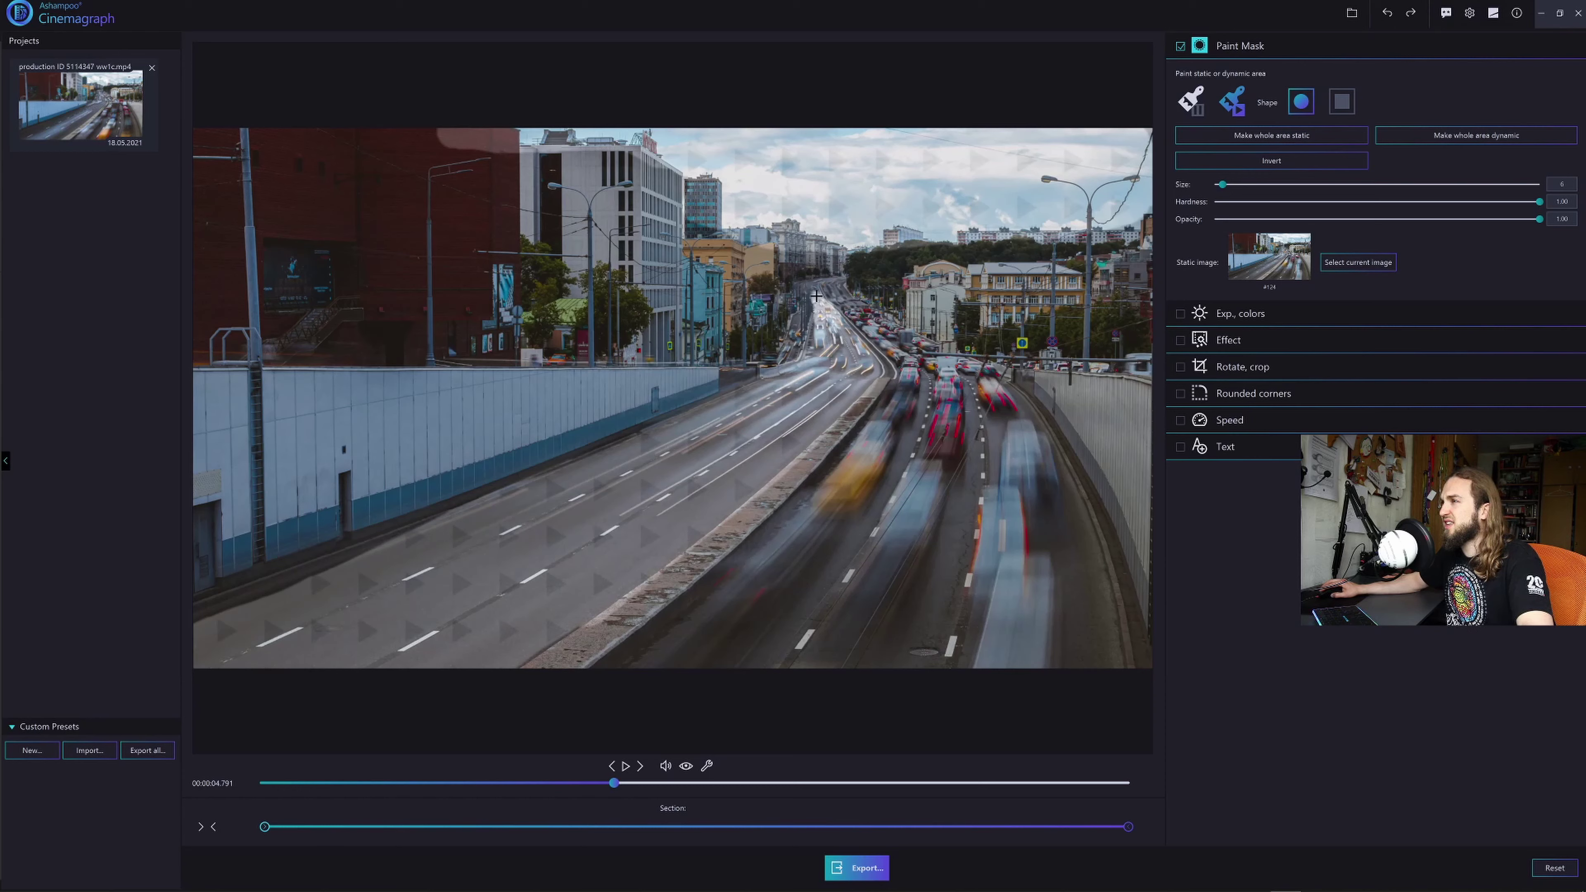
left_click_drag(843, 268, 817, 293)
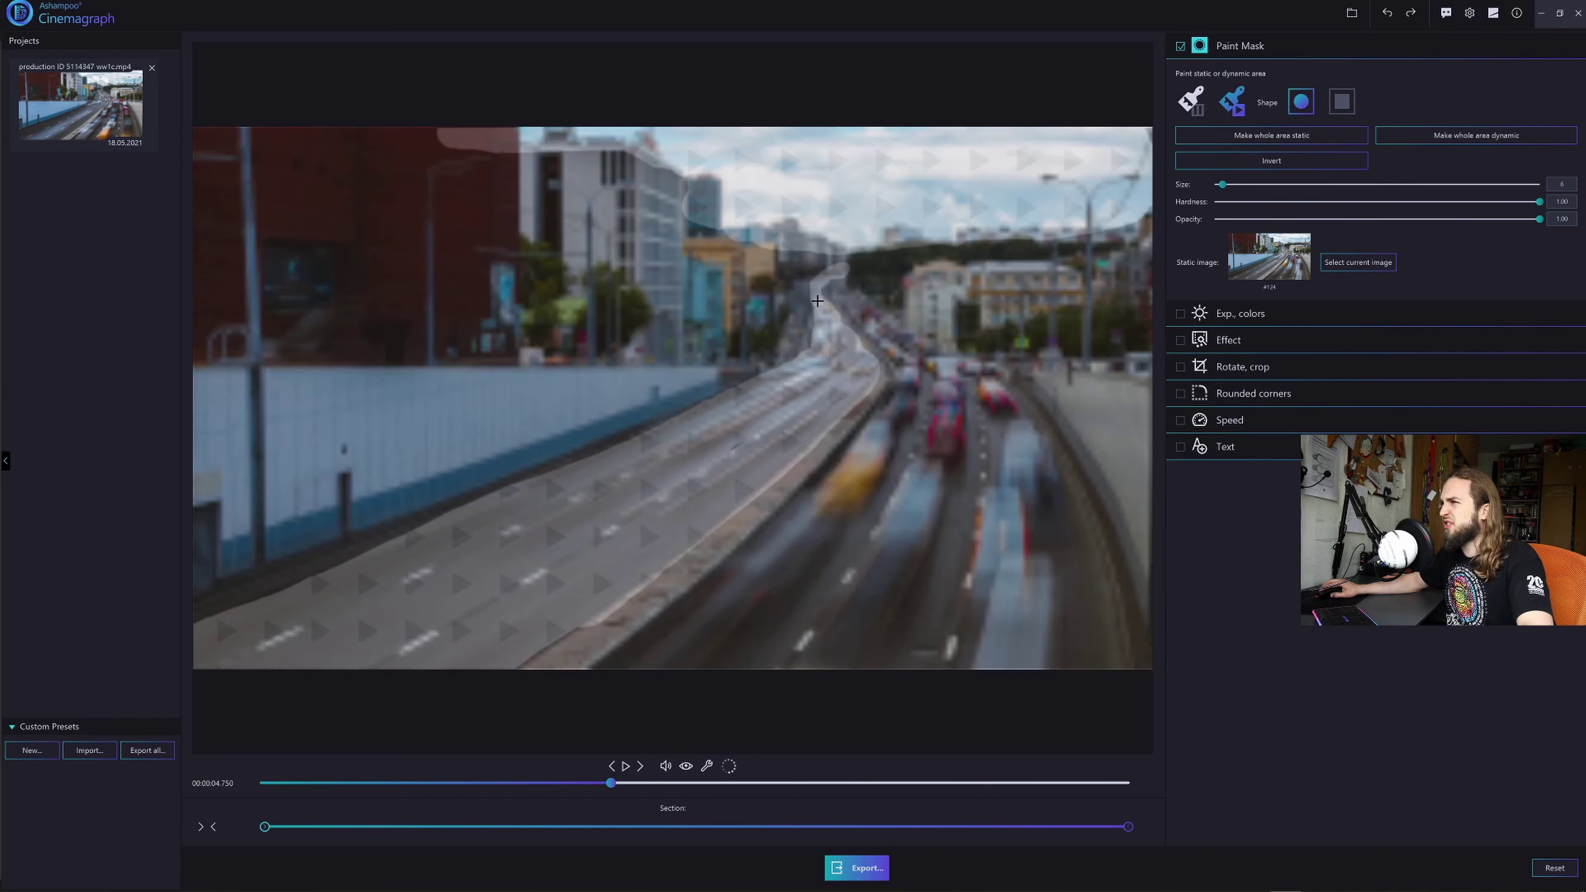
- Preview the cinemagraph, then open Export set to MP4 (H.264), 3840x2160, 24 fps, 3 loops
left_click(626, 767)
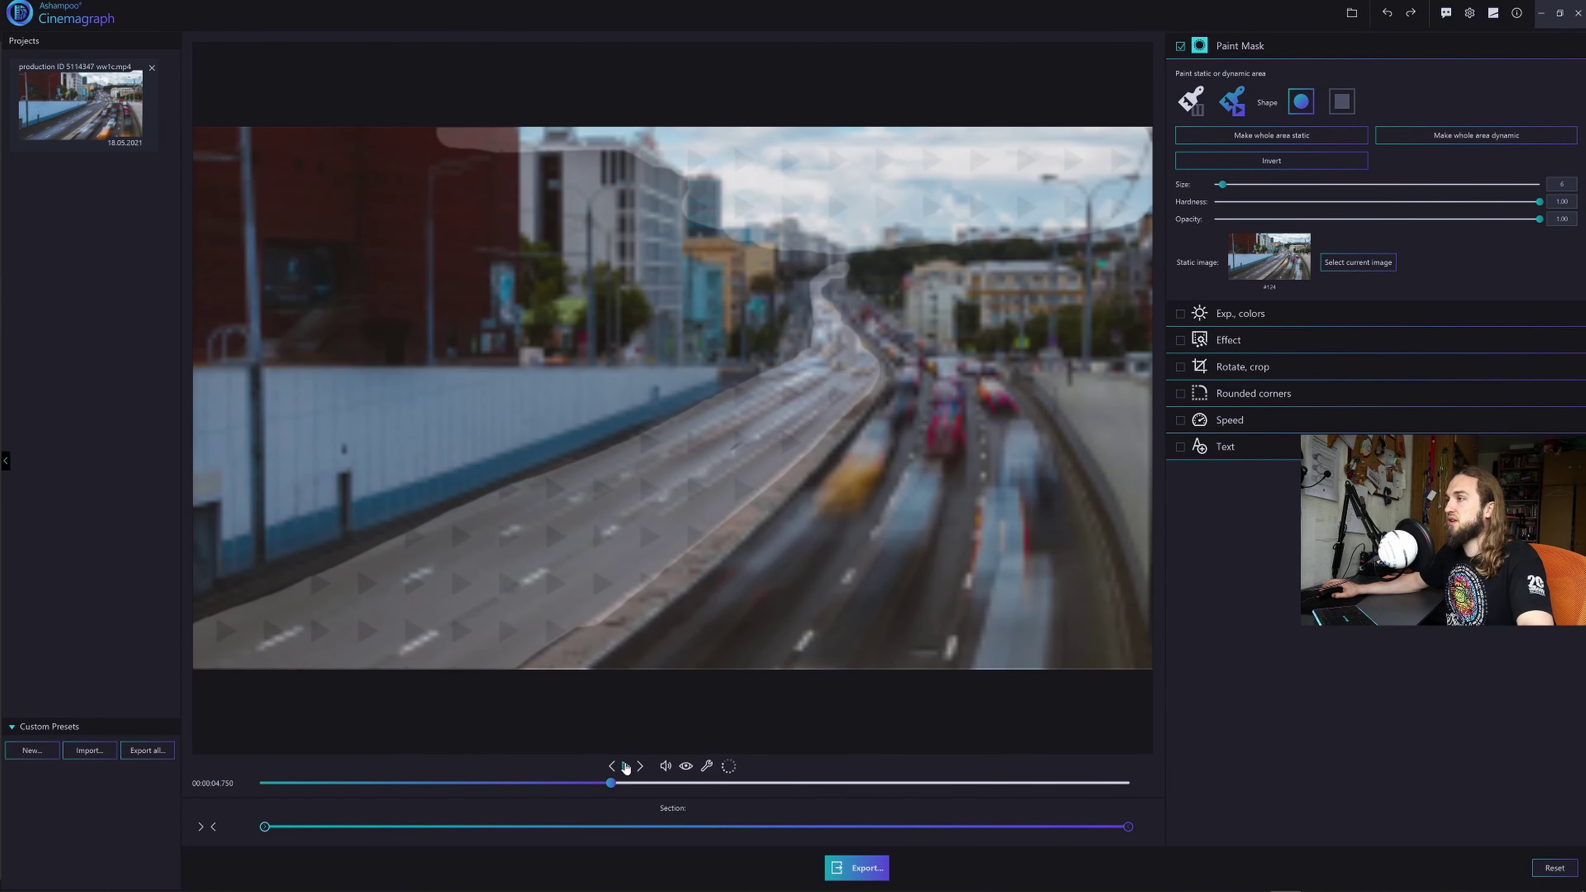
left_click(626, 768)
left_click(625, 767)
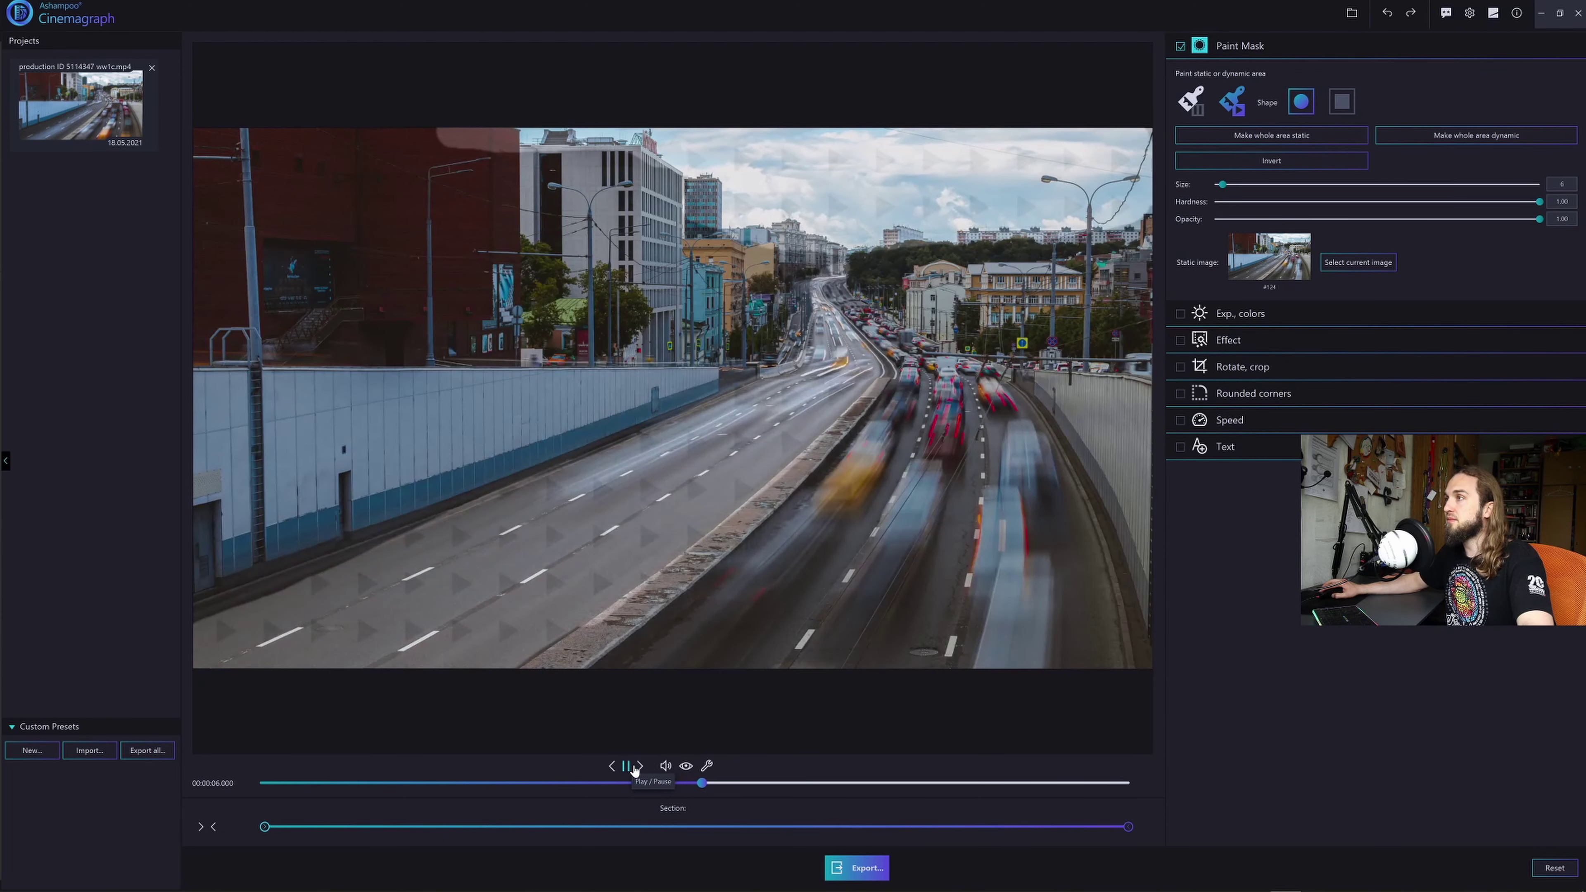
left_click_drag(921, 508, 796, 324)
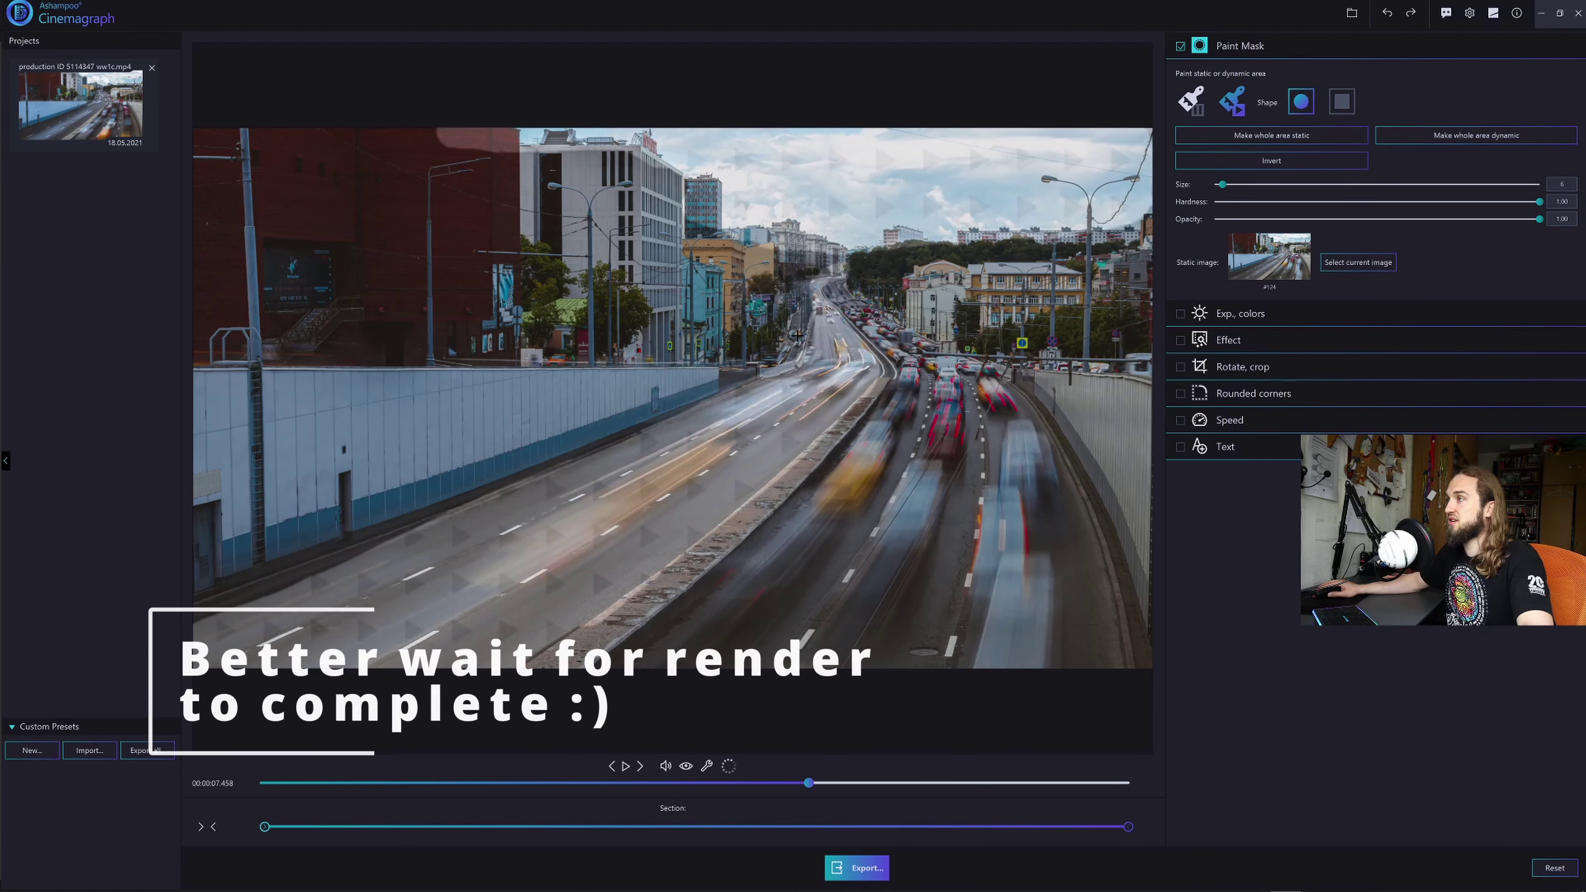
left_click(626, 766)
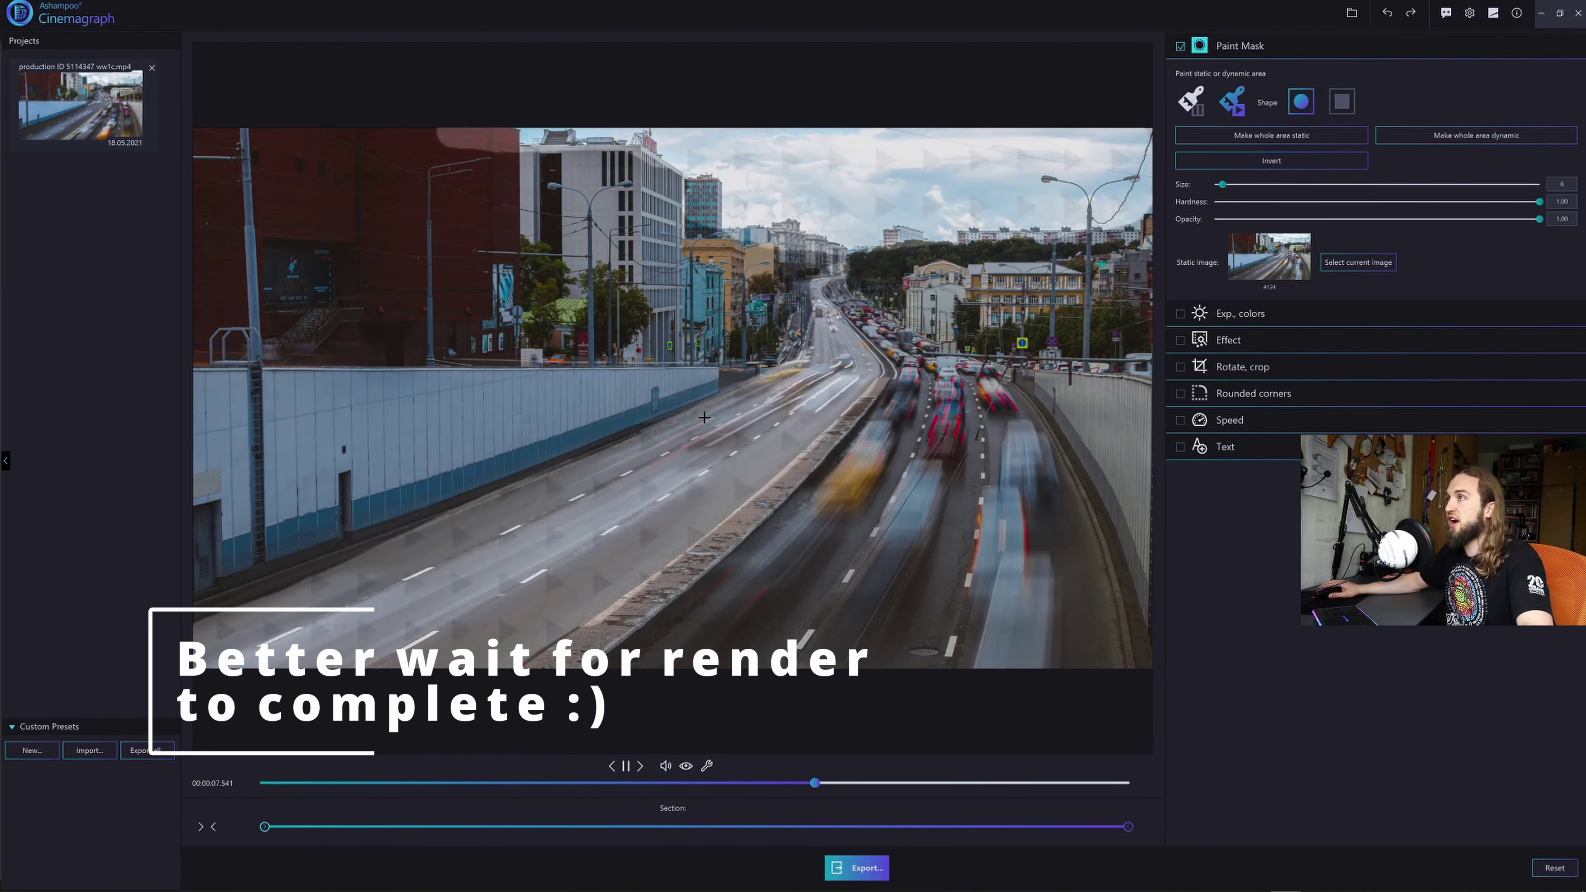
left_click(626, 765)
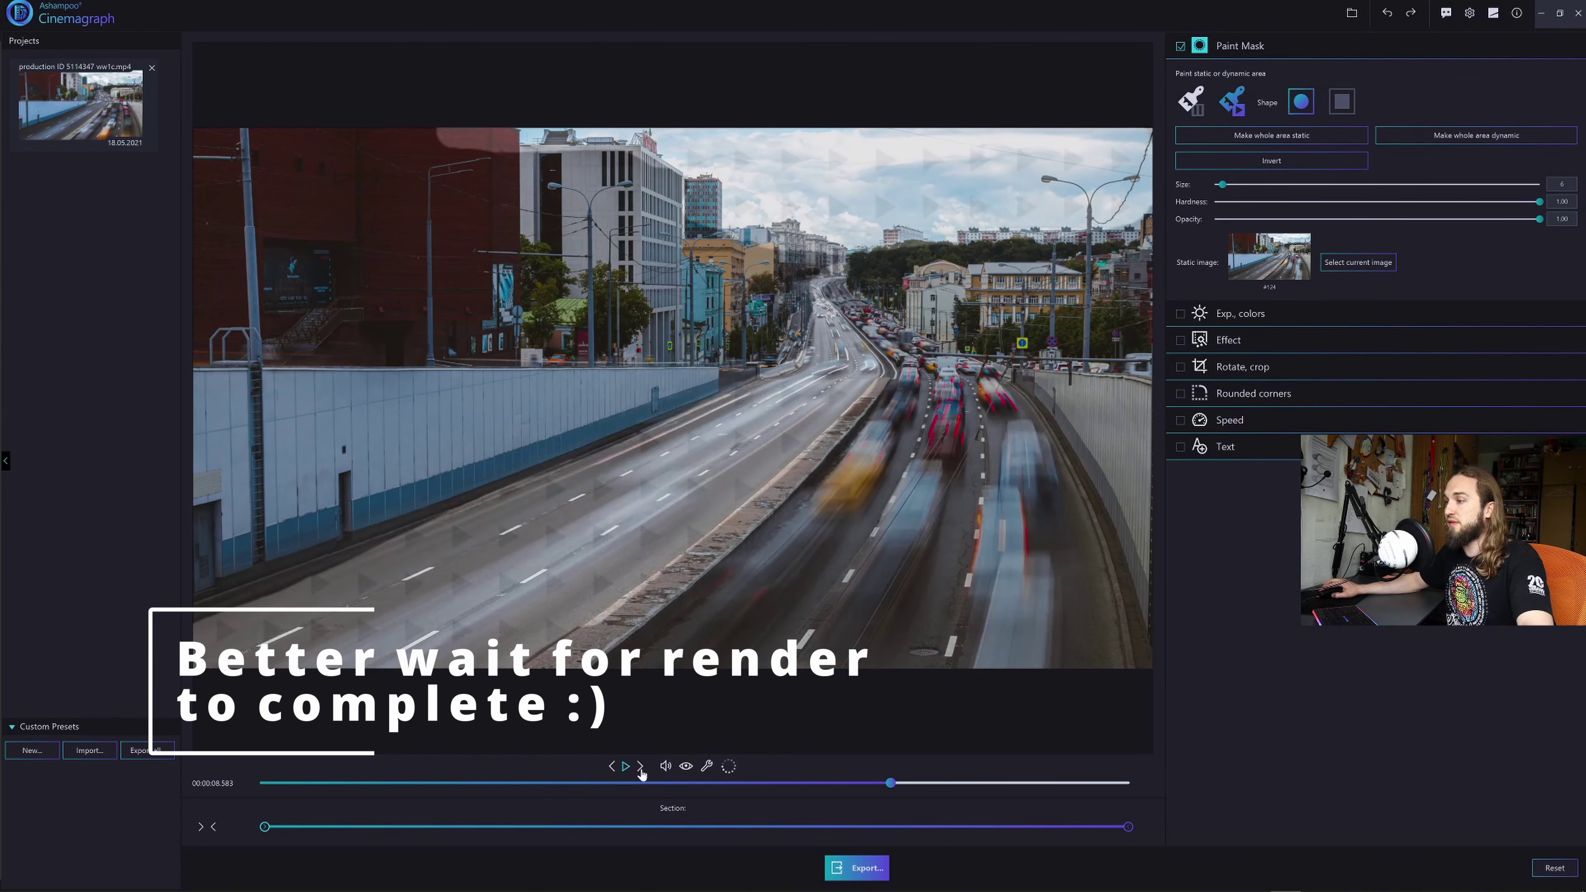
key("ctrl+e")
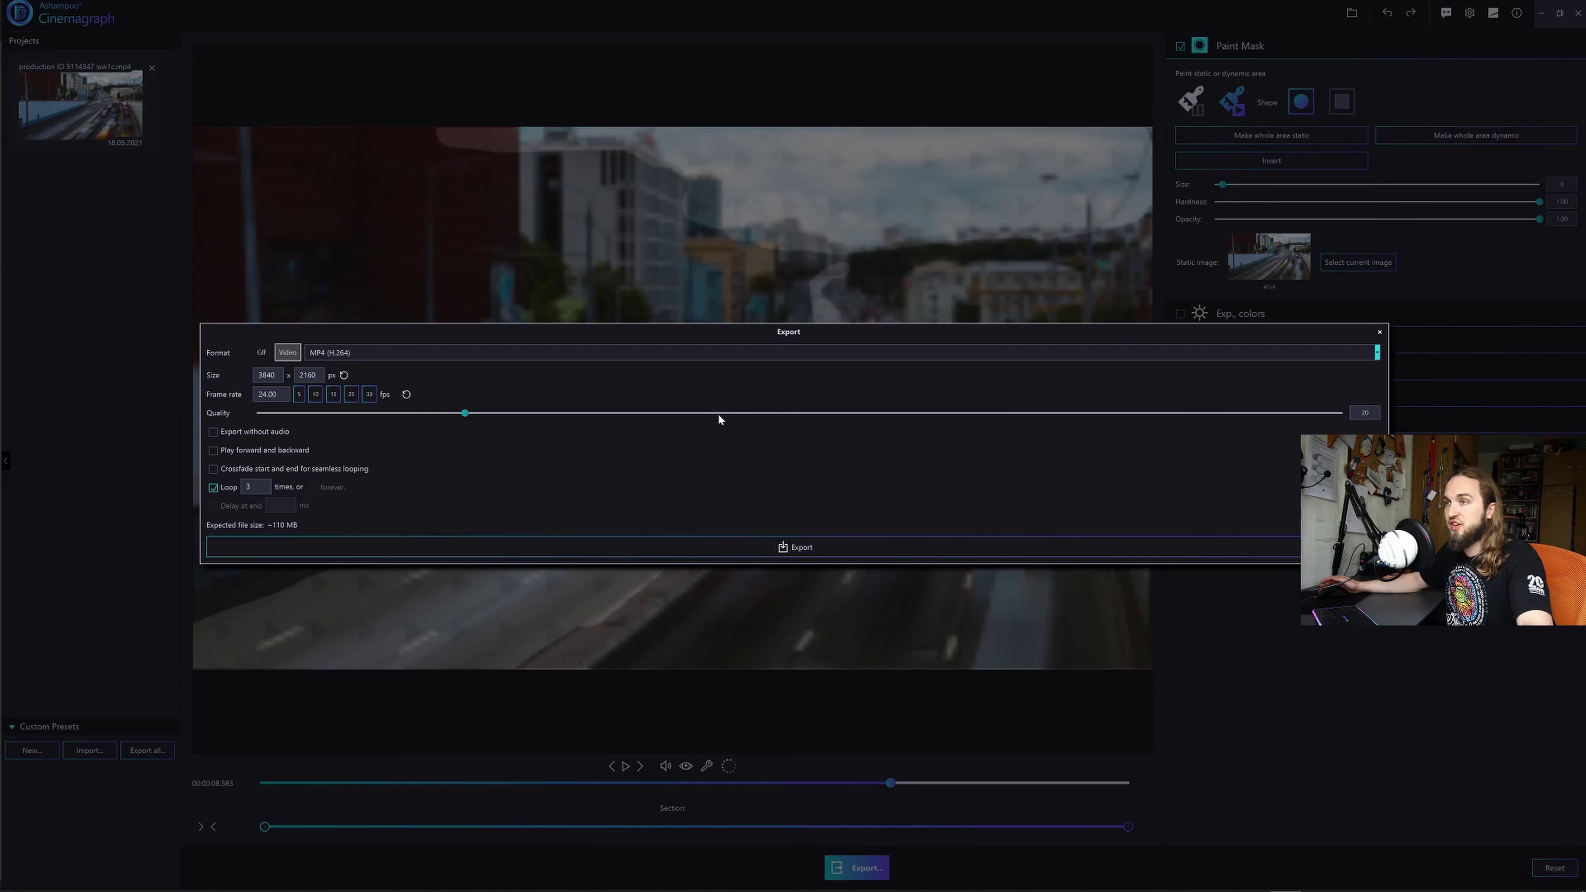
- Dismiss the 3840x2160 MP4 export settings without exporting anything
left_click(1380, 331)
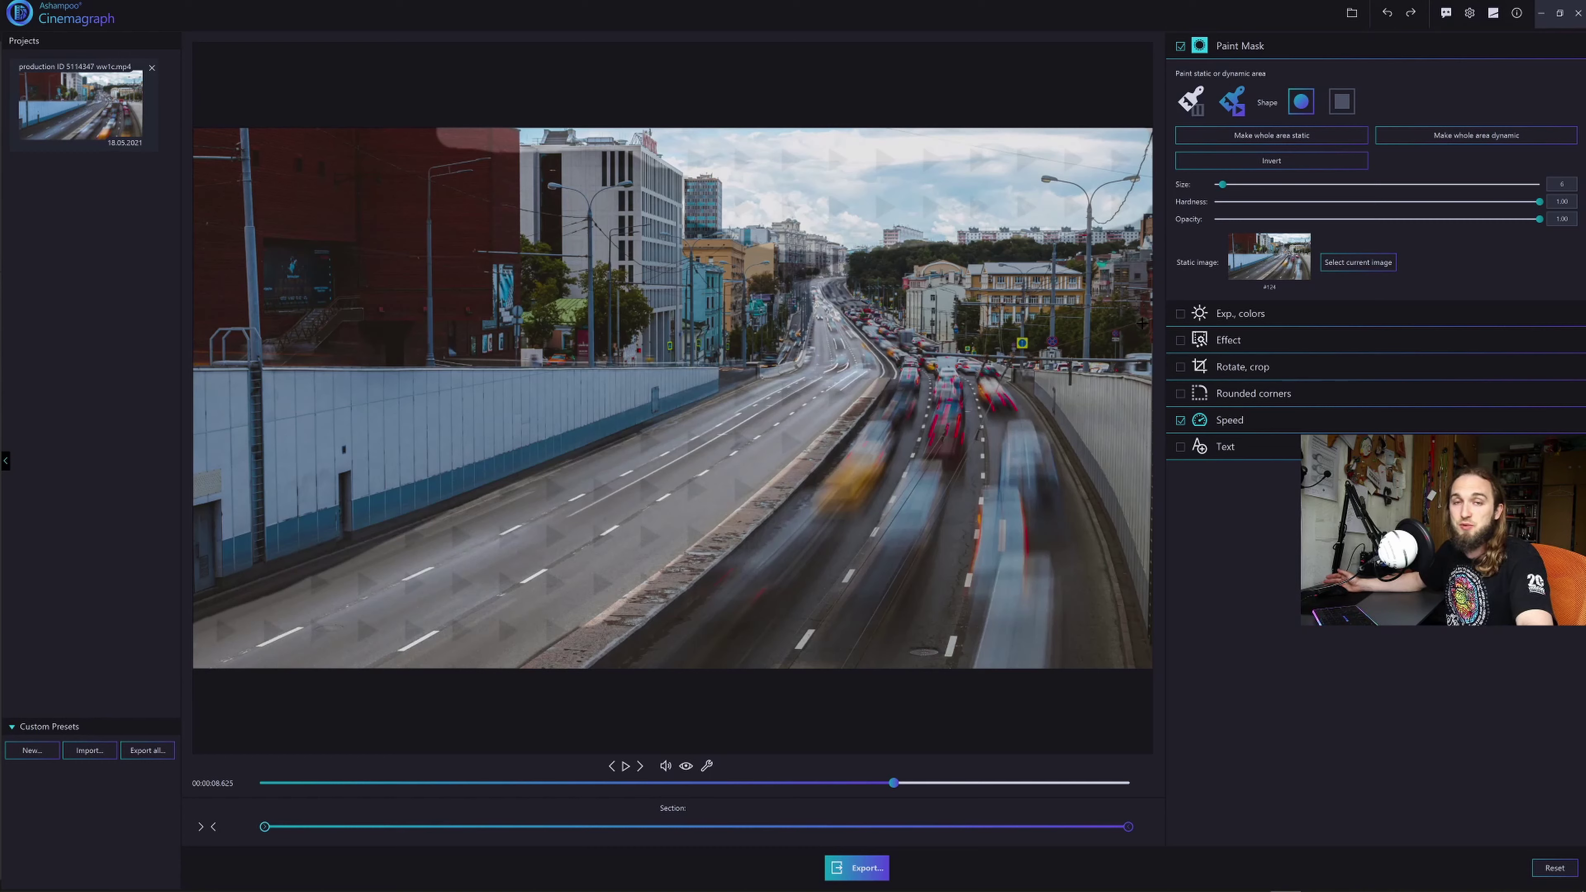
- Enable an Effect preset, keep Exp., colors off, collapse Effect and disable the Text overlay
left_click(1180, 341)
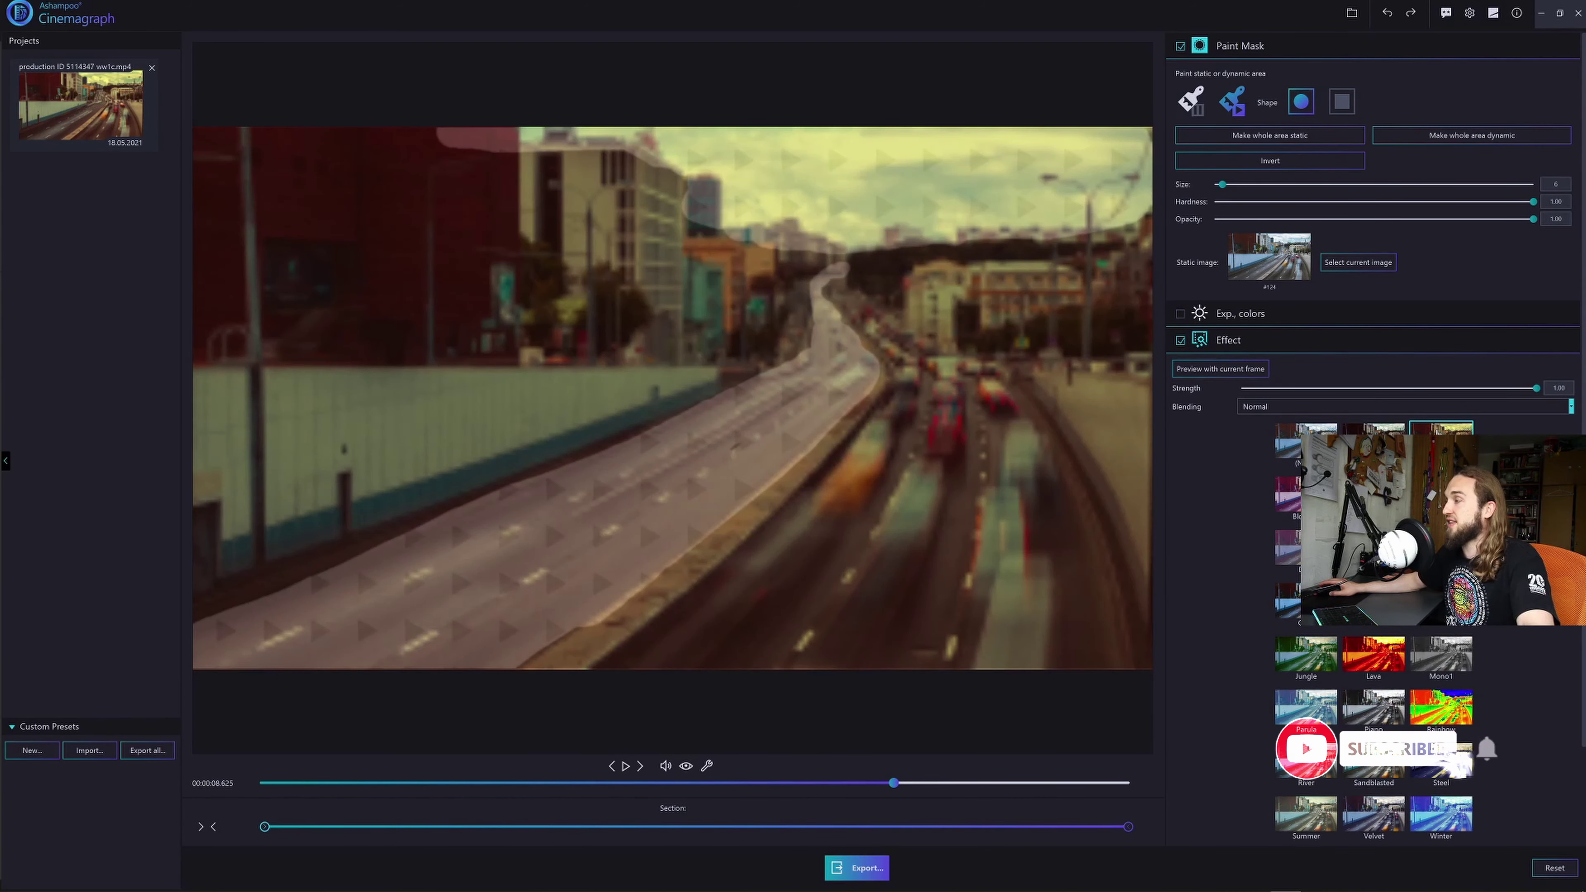
left_click(1180, 314)
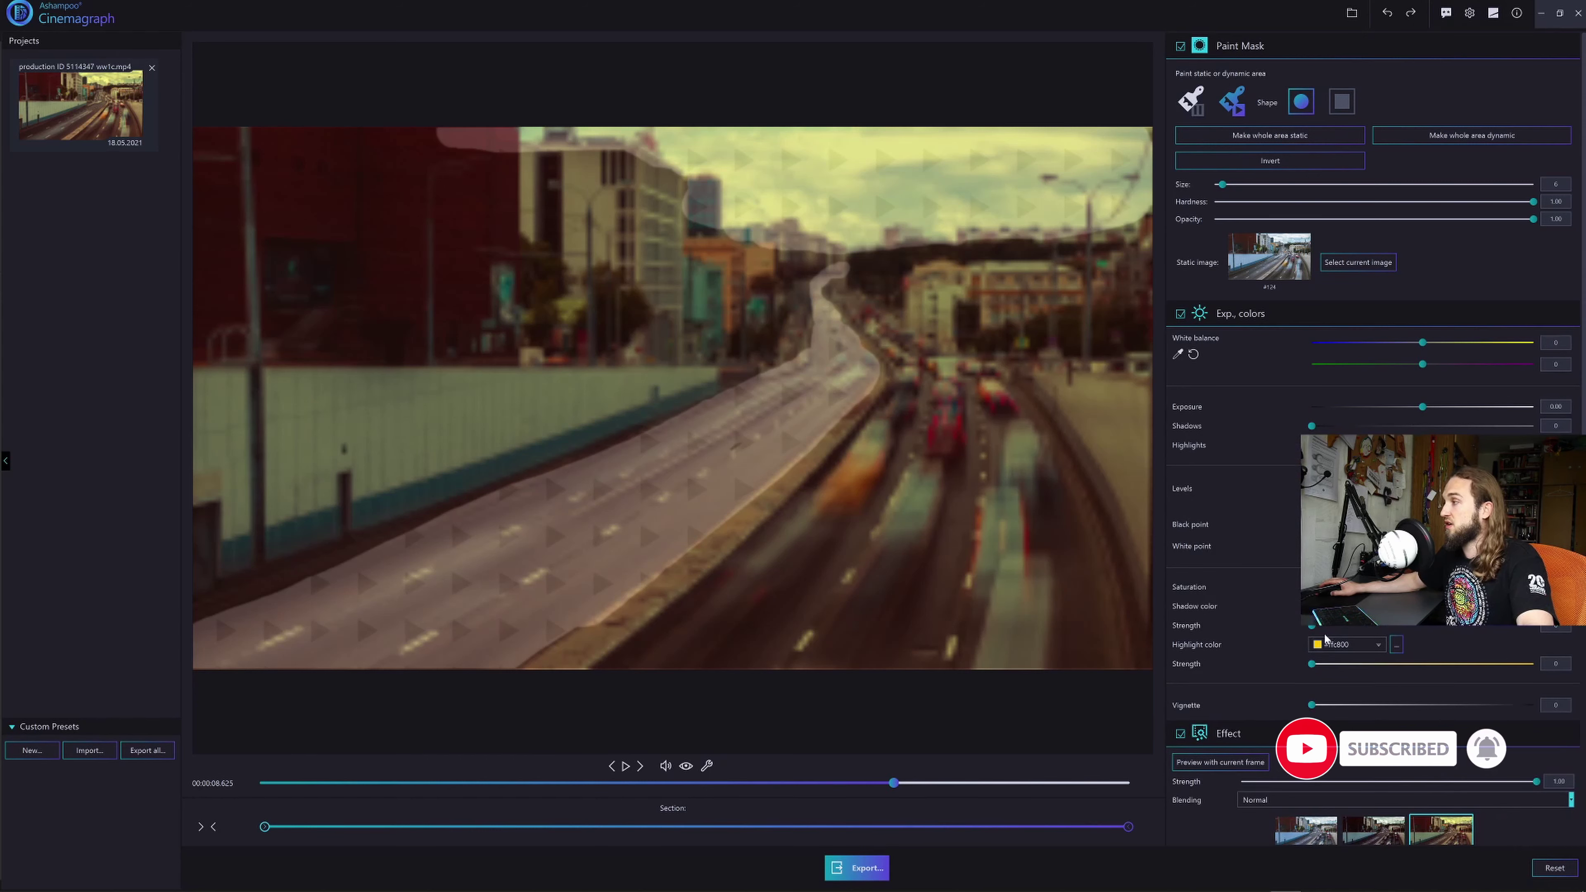
left_click(1180, 313)
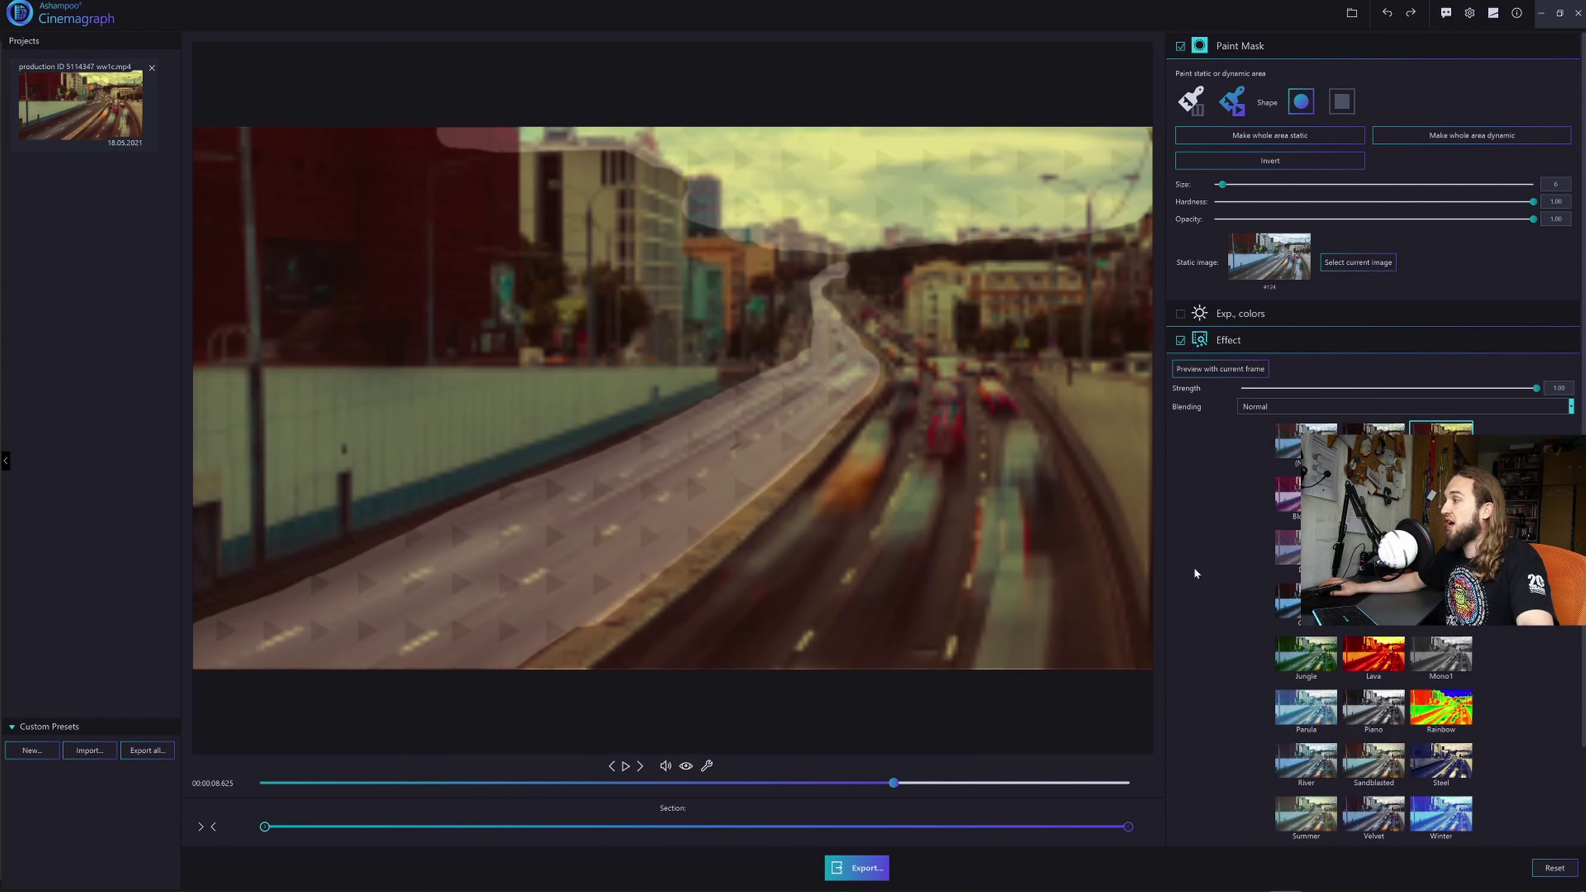
left_click(1227, 341)
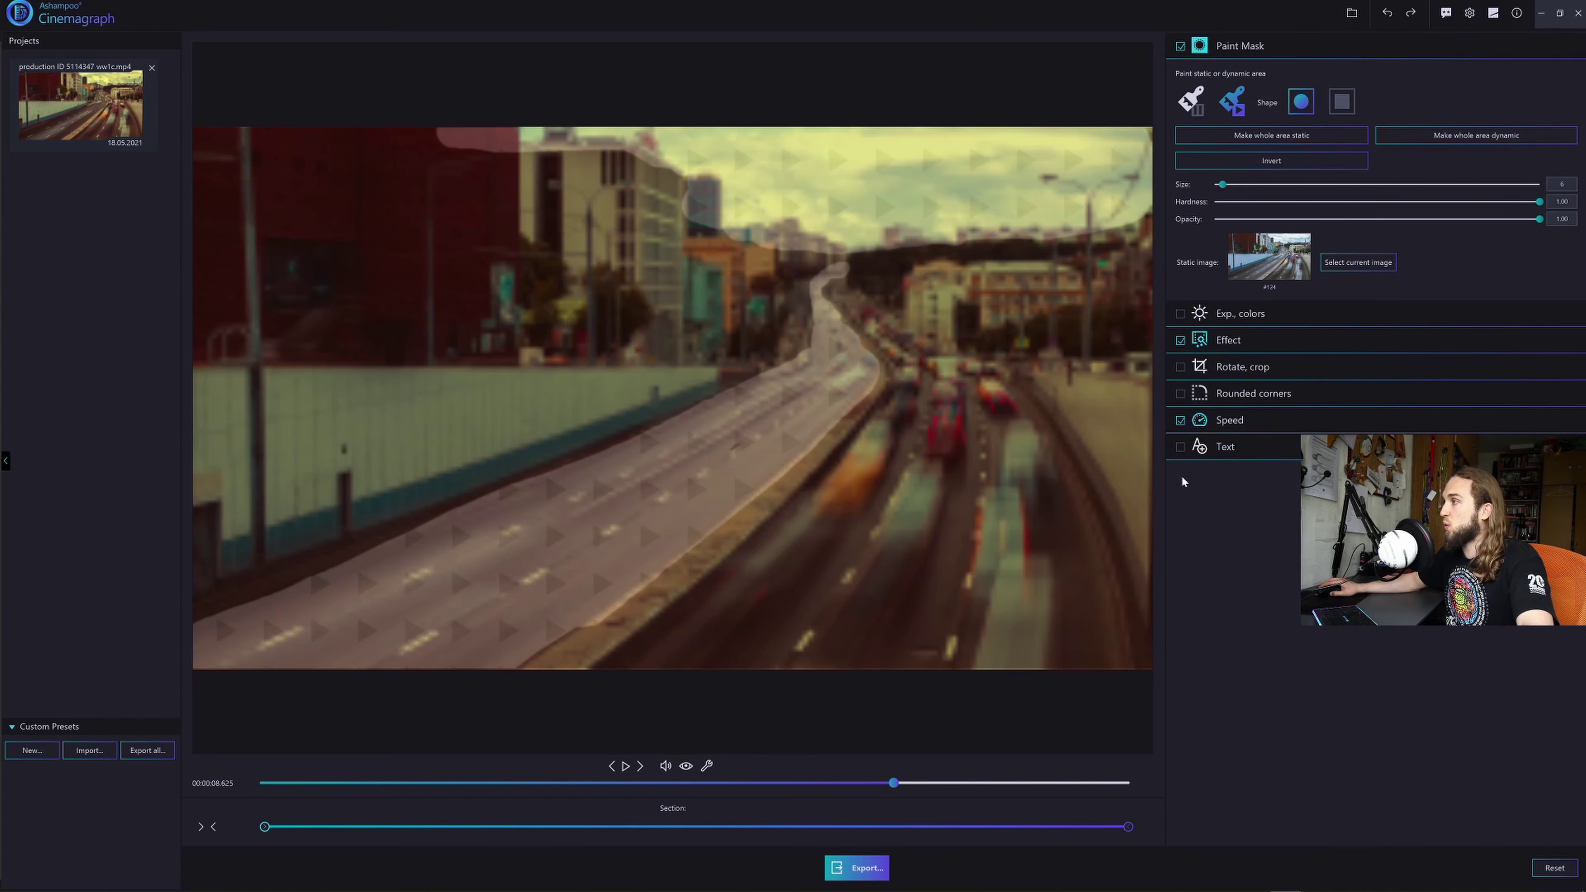
left_click(1180, 447)
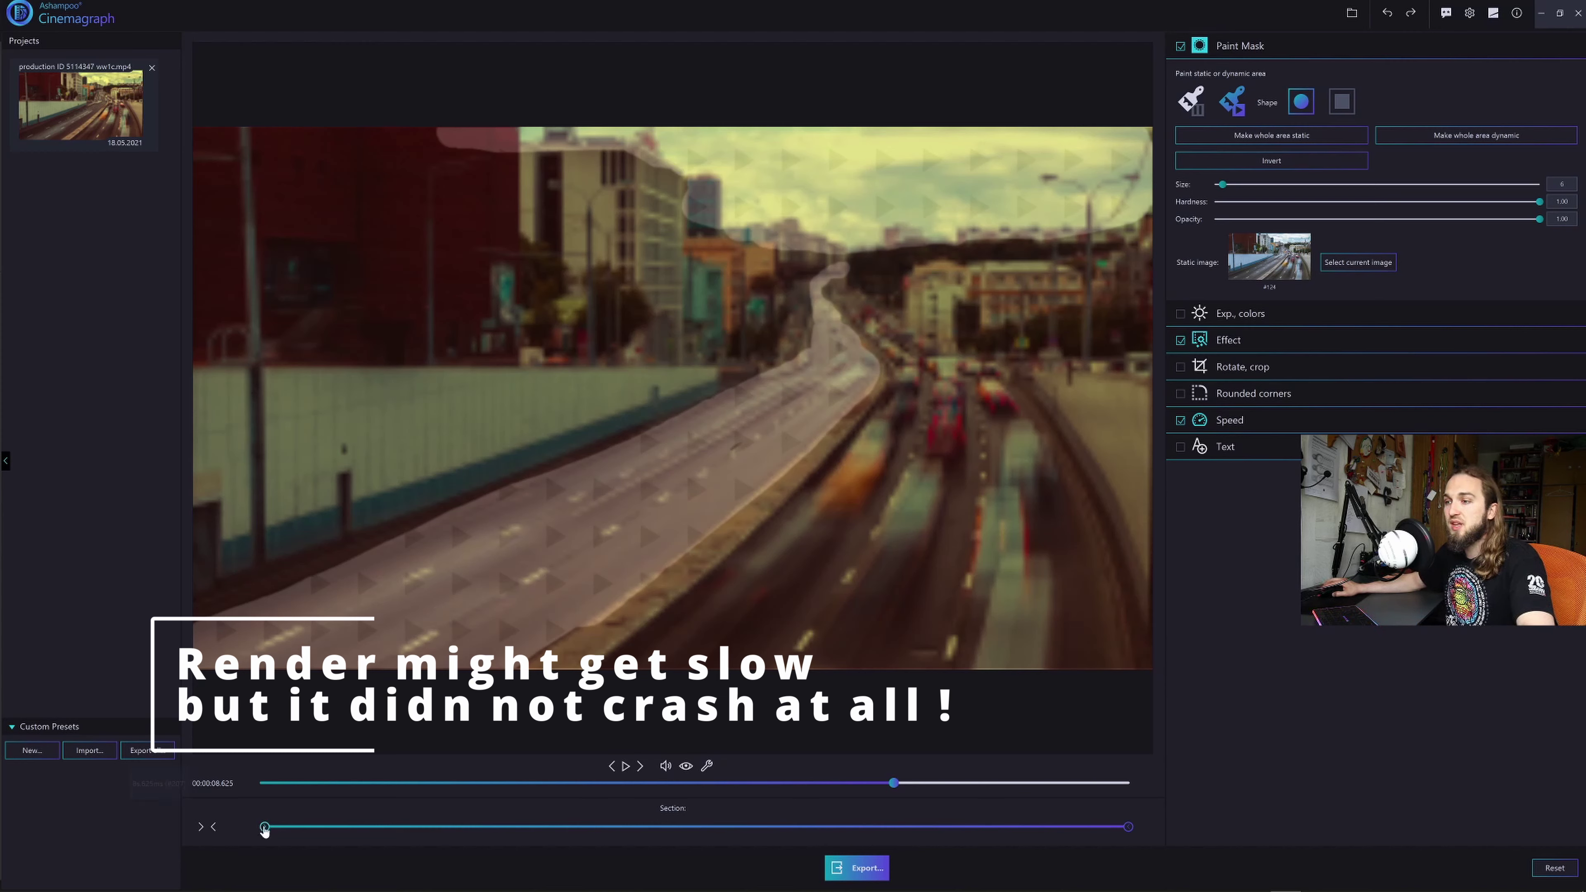
- Narrow the loop Section by moving its start handle later and its end handle earlier
left_click_drag(265, 826, 418, 836)
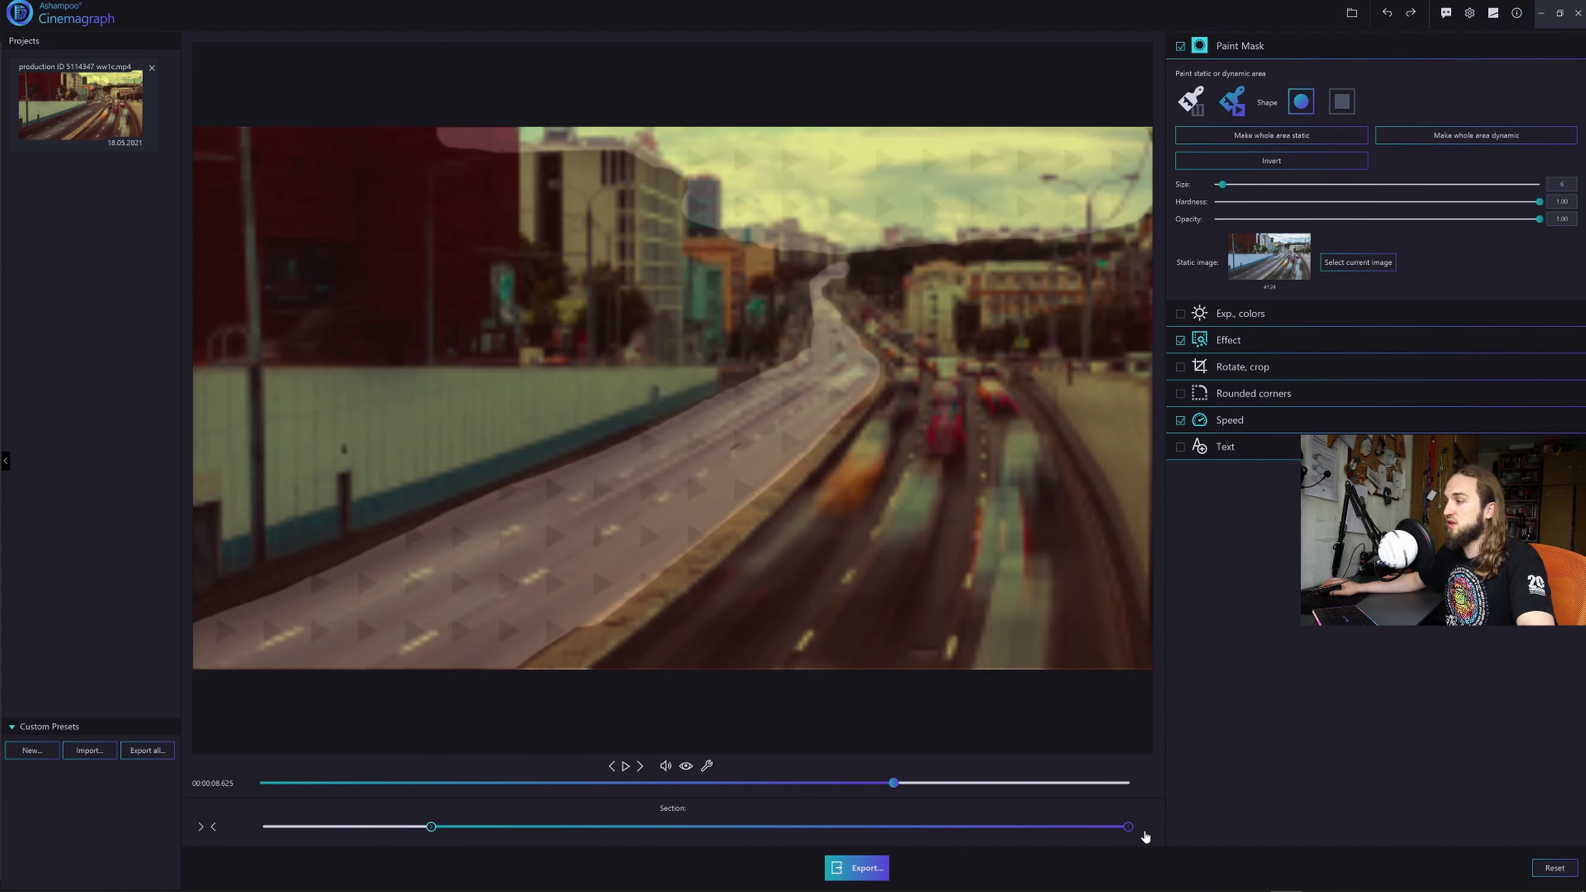
left_click_drag(1128, 826, 922, 827)
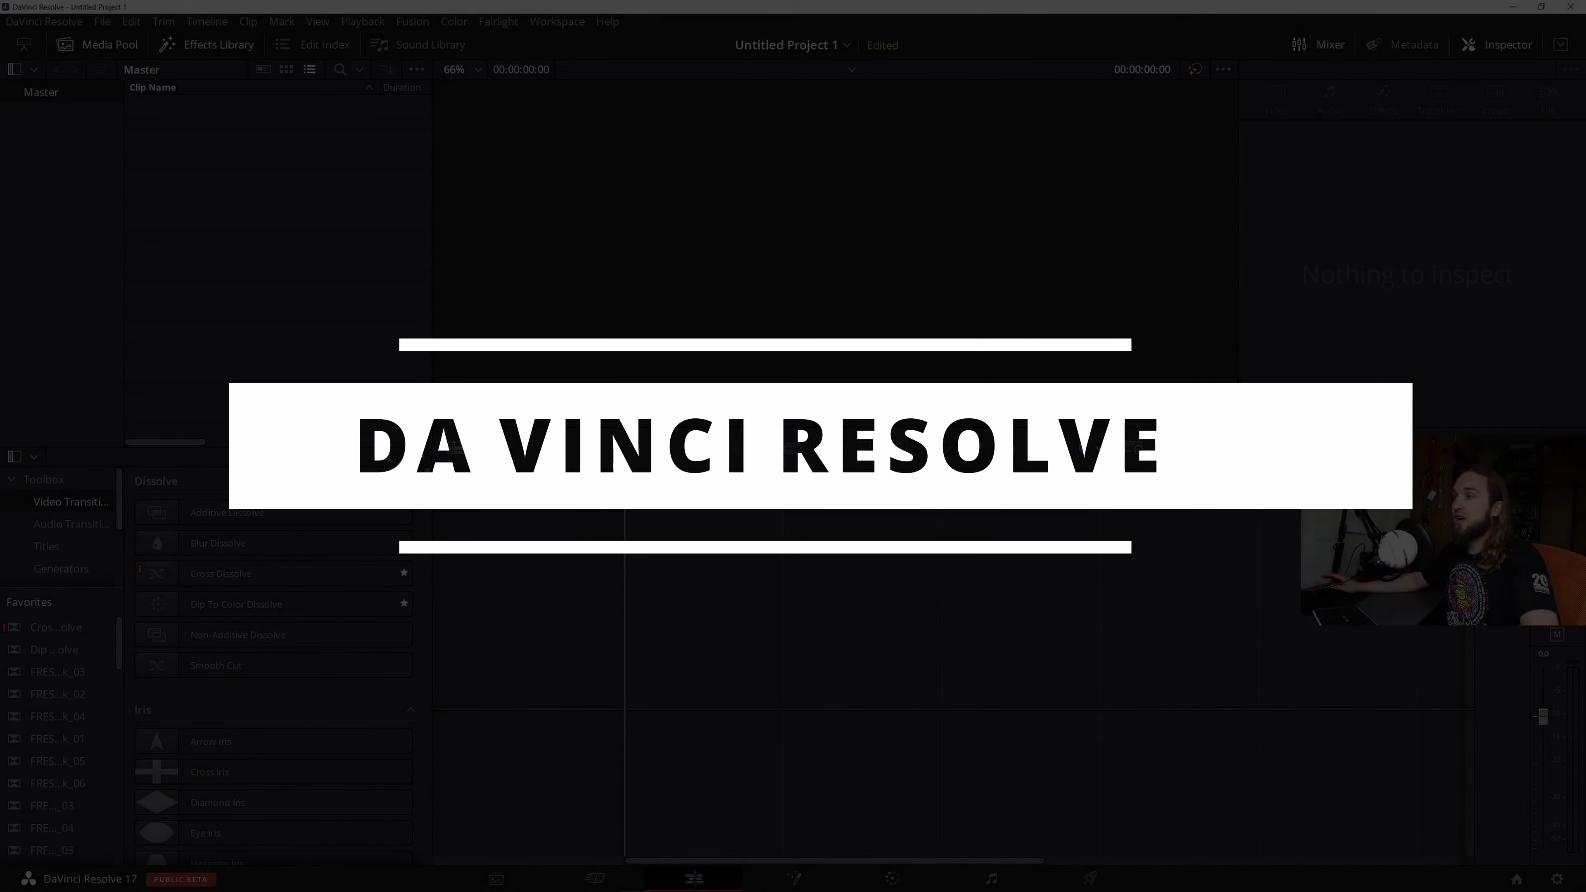
- Import production ID 5114347.mp4 into the Media Pool and drop it onto a new Timeline 1
key("alt+Tab")
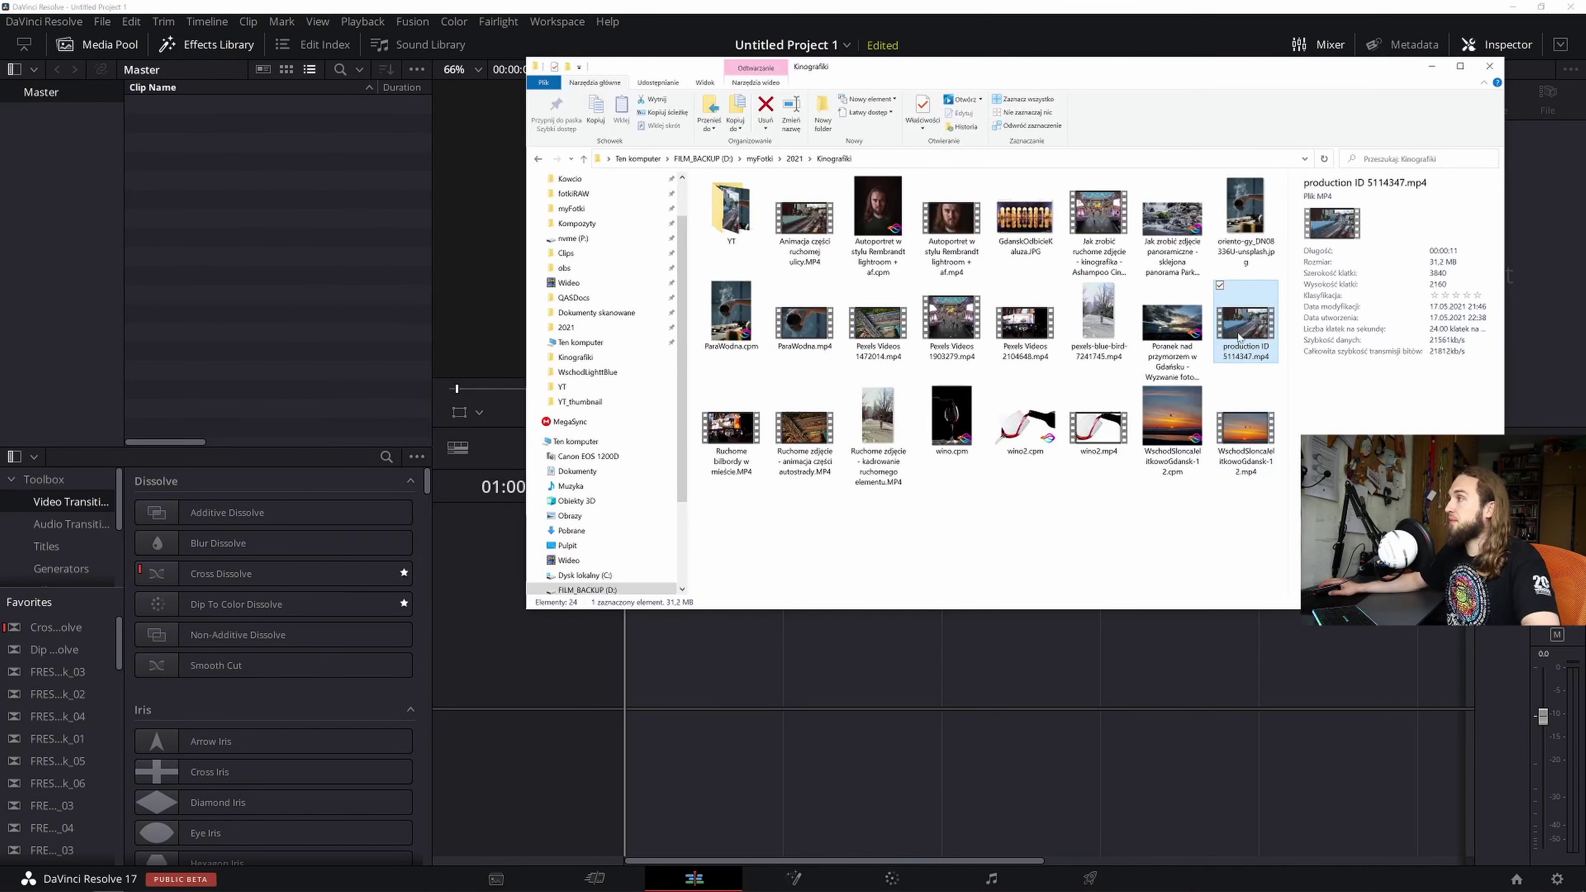
left_click_drag(1246, 322, 296, 252)
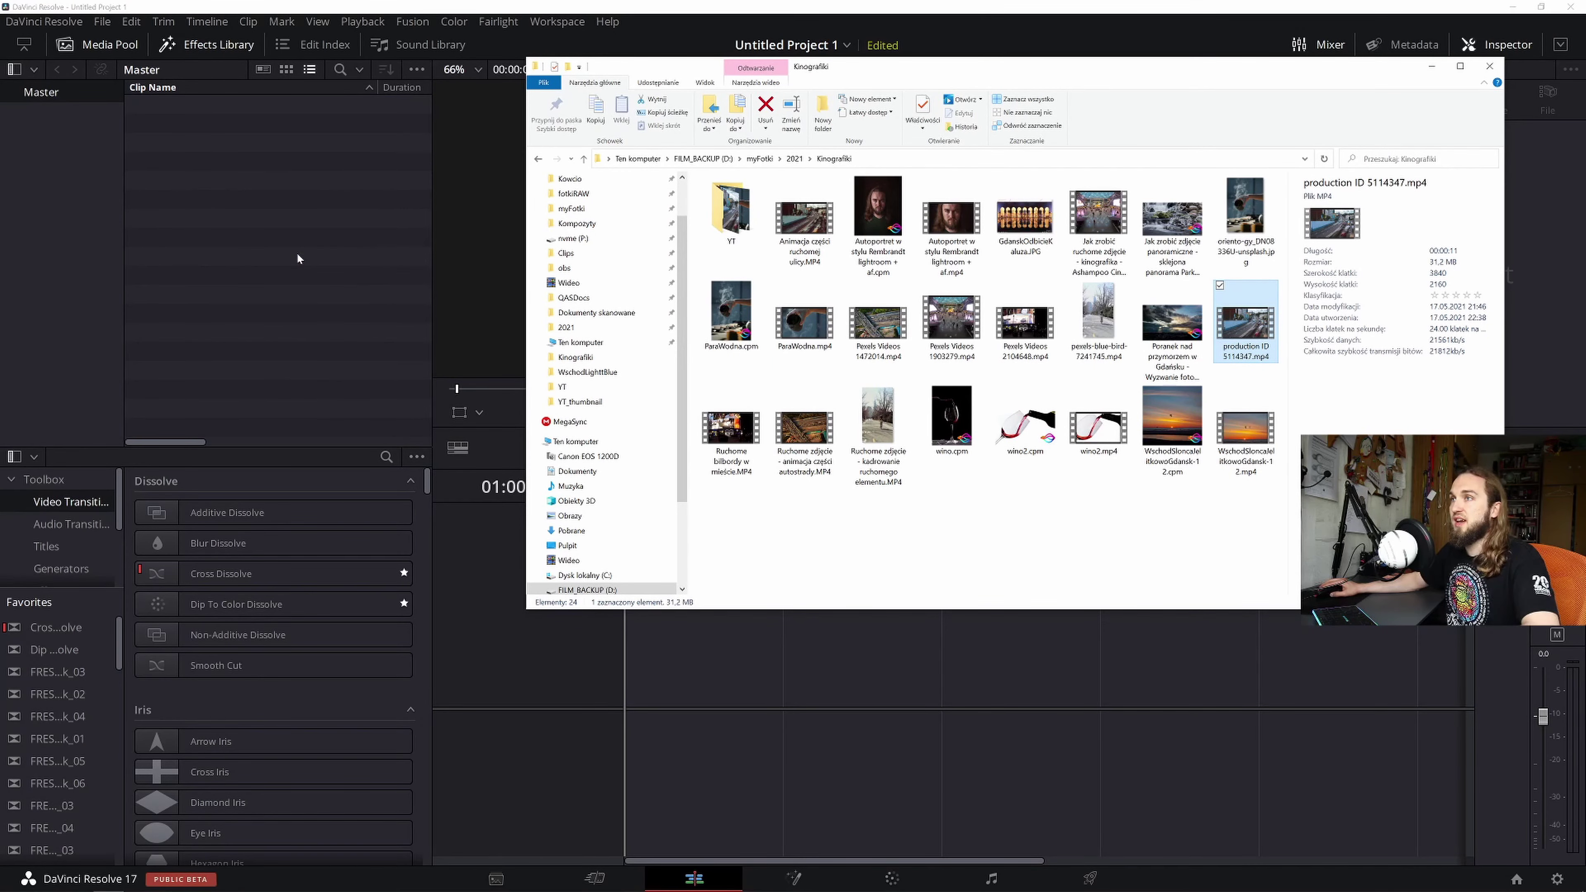
left_click(334, 327)
left_click(219, 128)
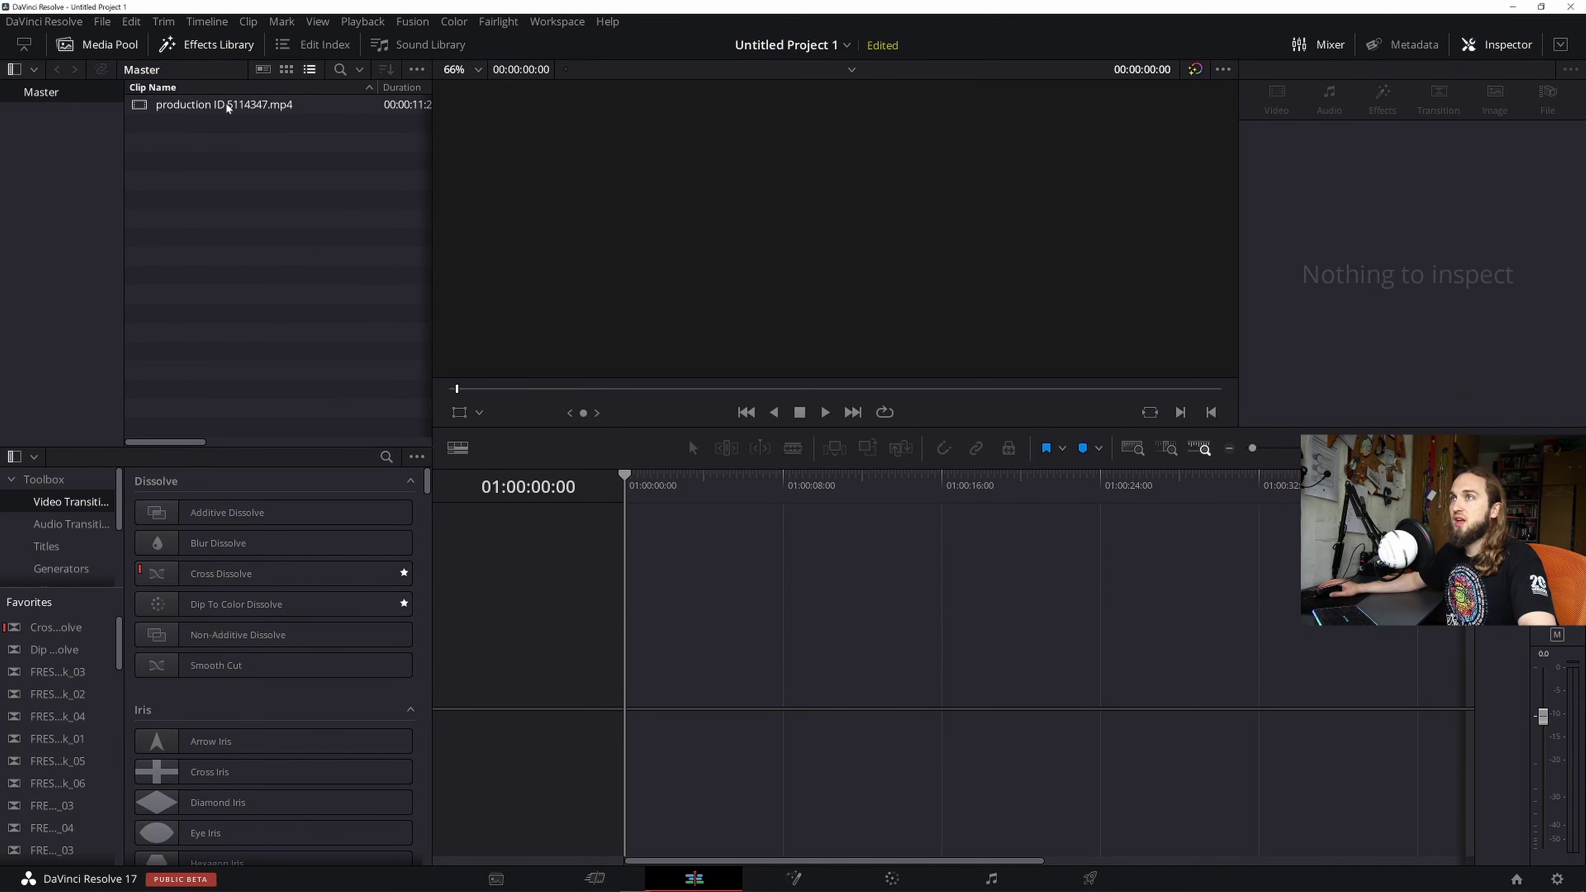
left_click(228, 107)
left_click_drag(228, 108, 674, 698)
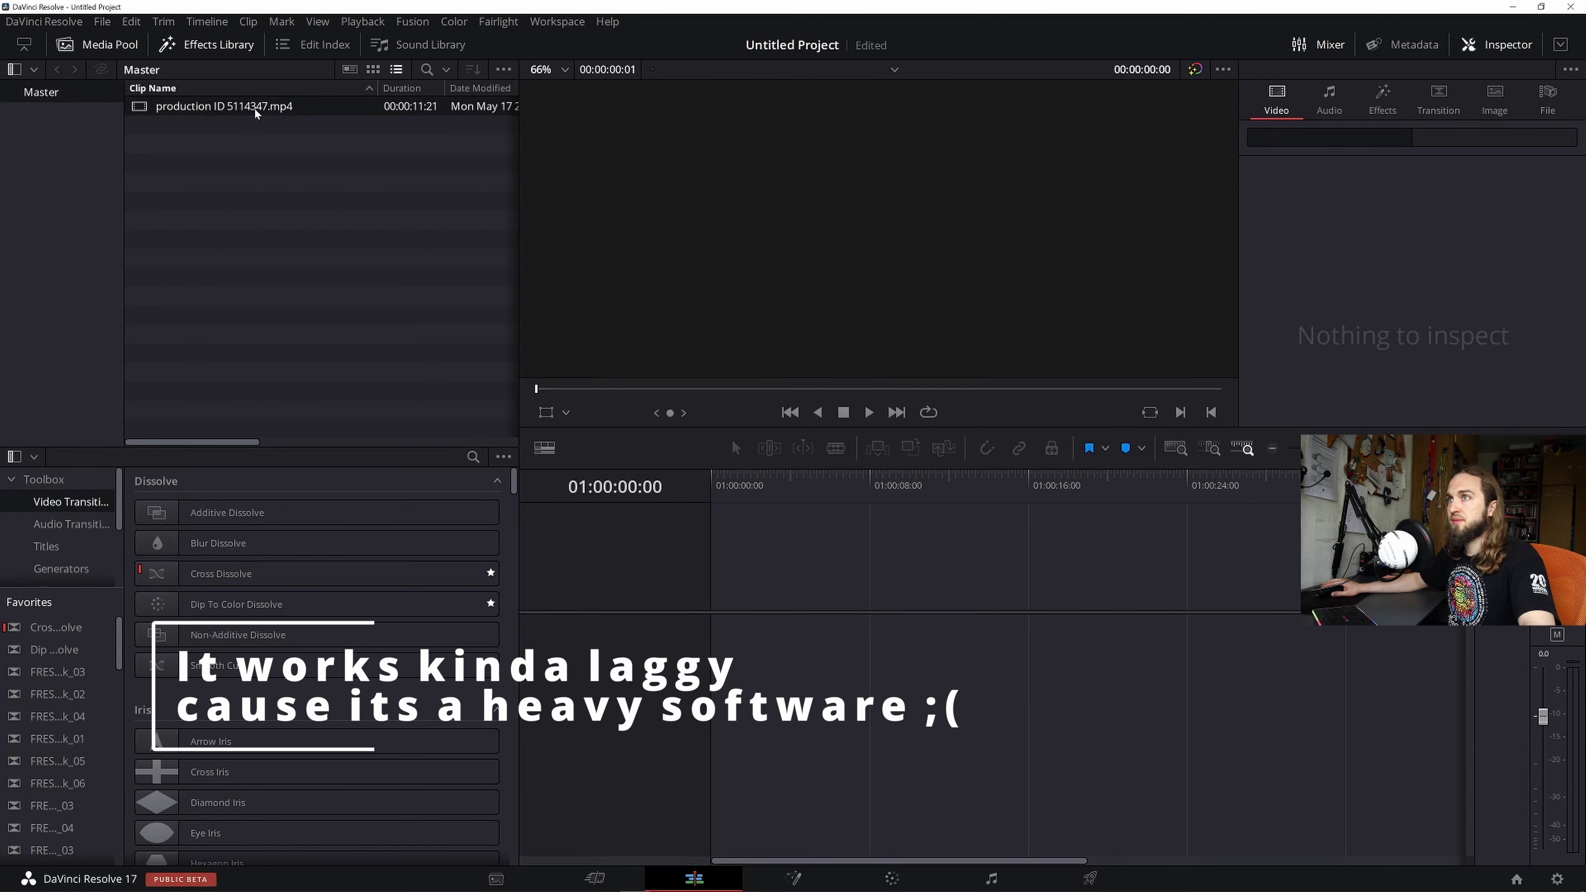
left_click_drag(225, 106, 749, 601)
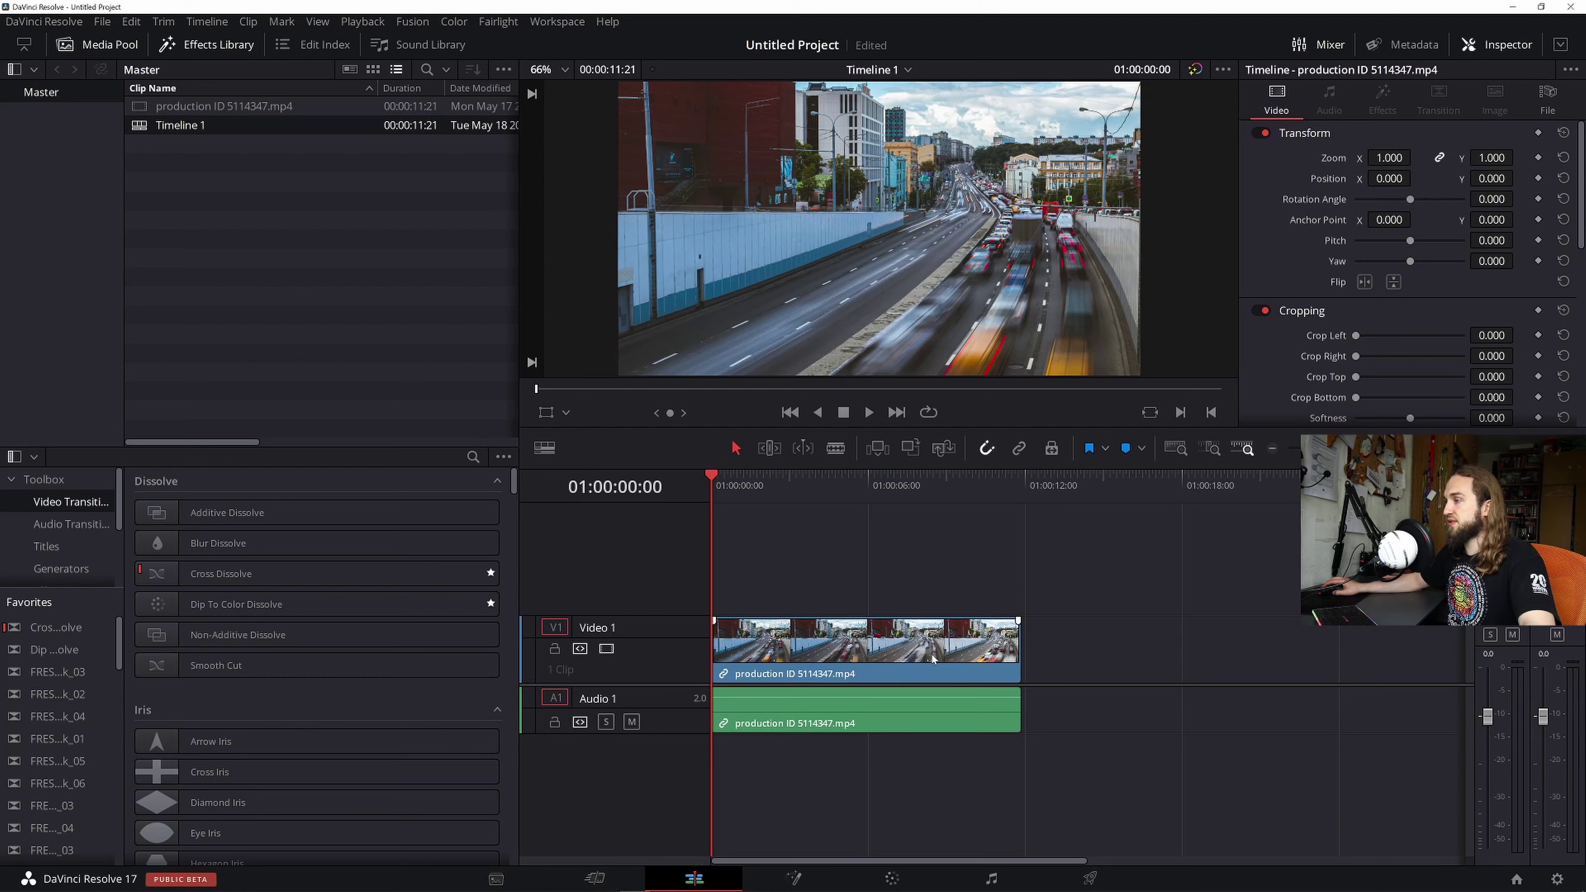
- Delete the clip's A1 audio and duplicate the highway clip onto Video 2
left_click(729, 706)
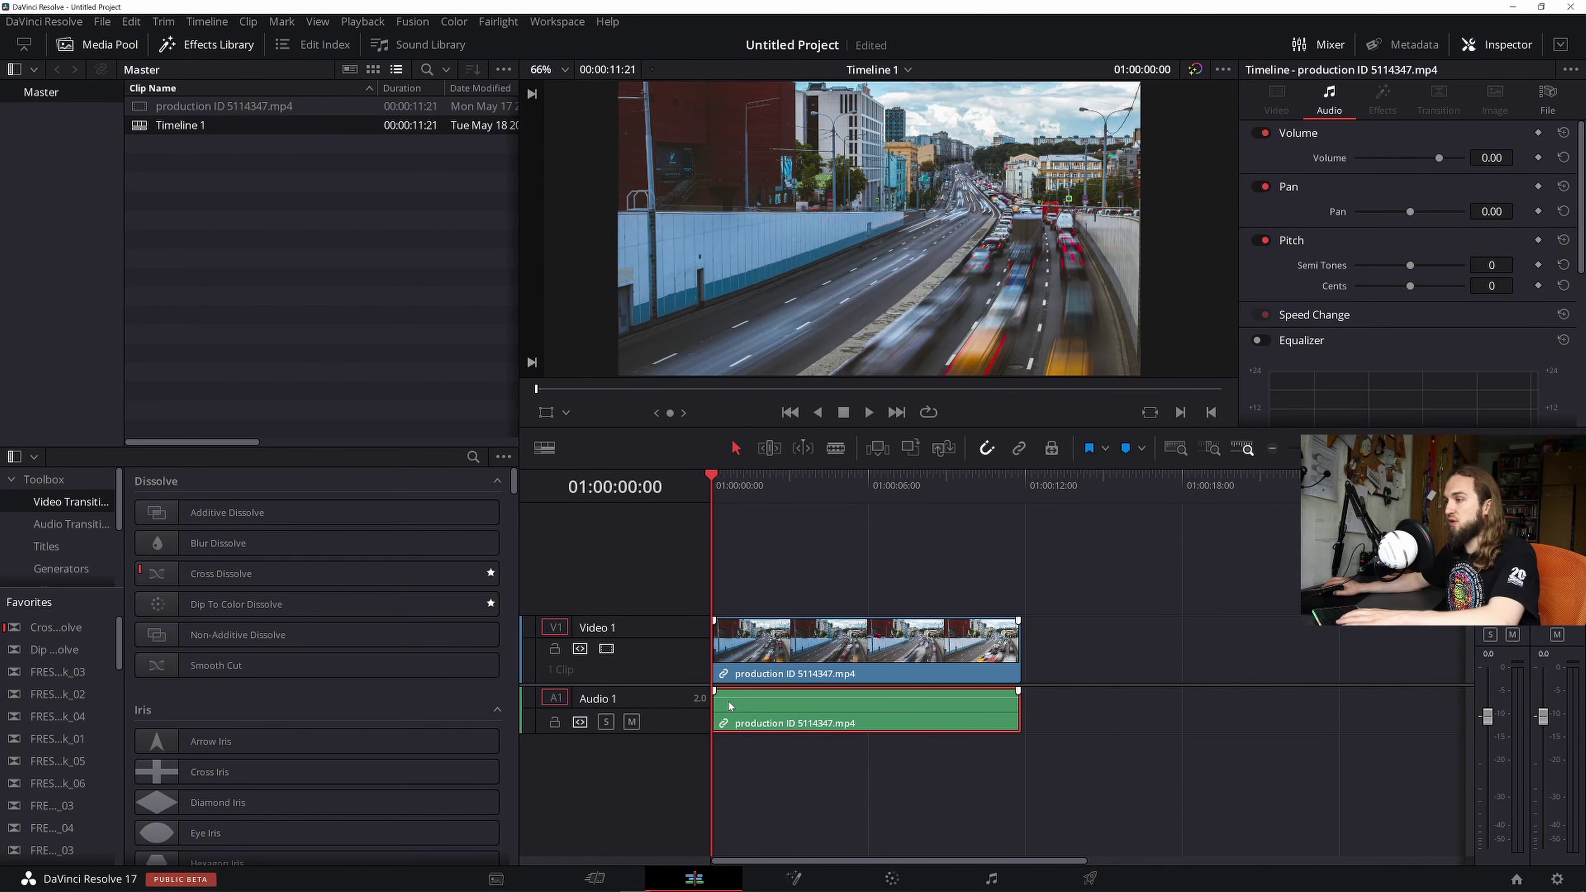
key("Delete")
left_click(808, 654)
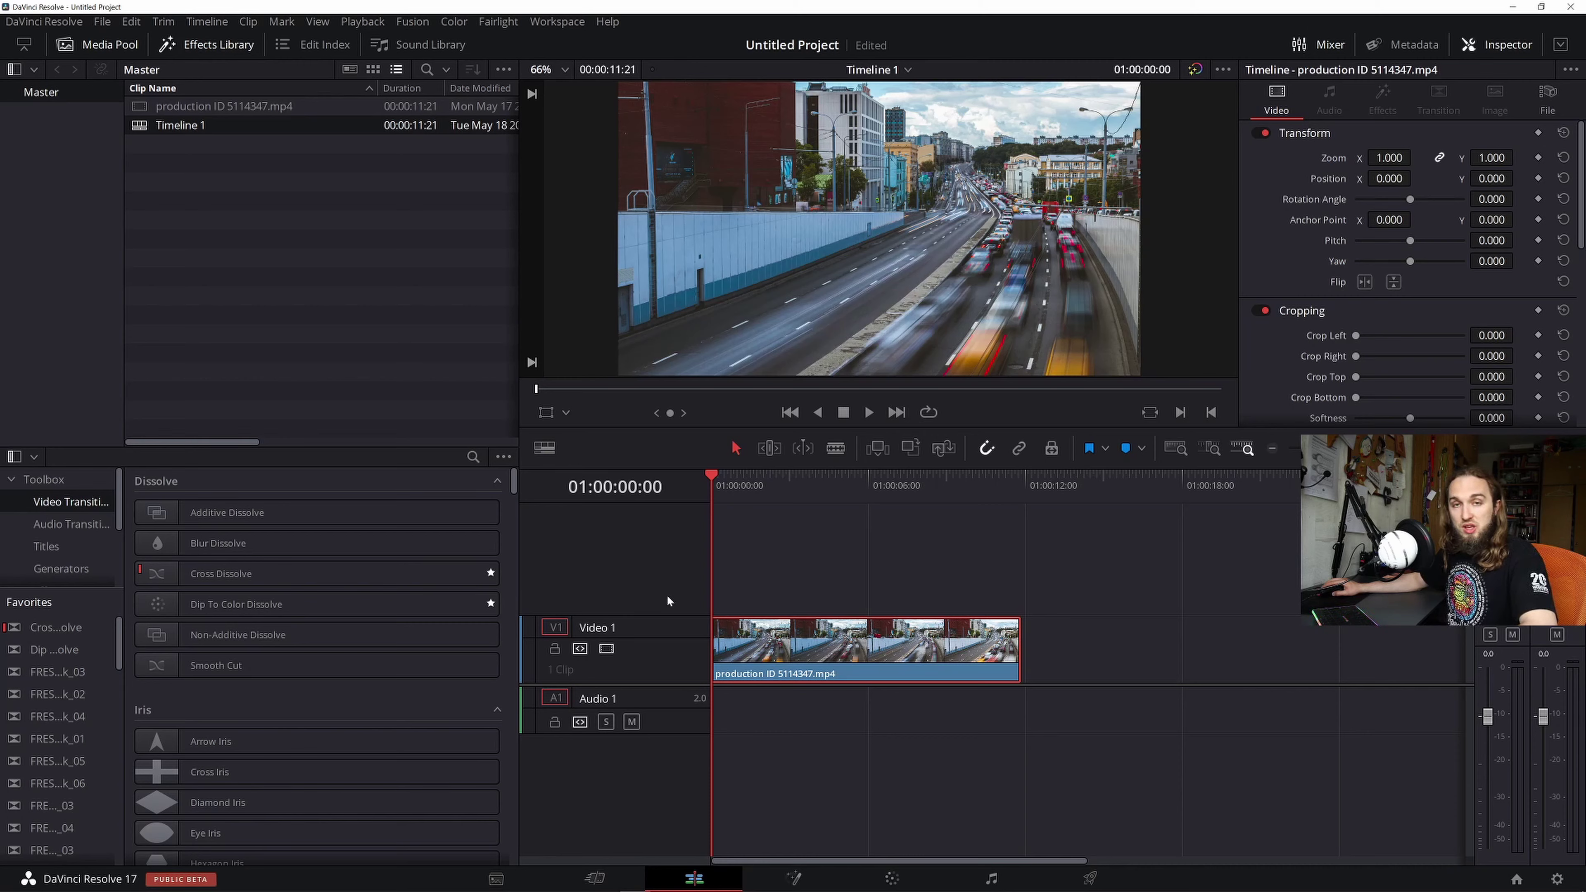
left_click_drag(866, 653, 863, 587, "alt")
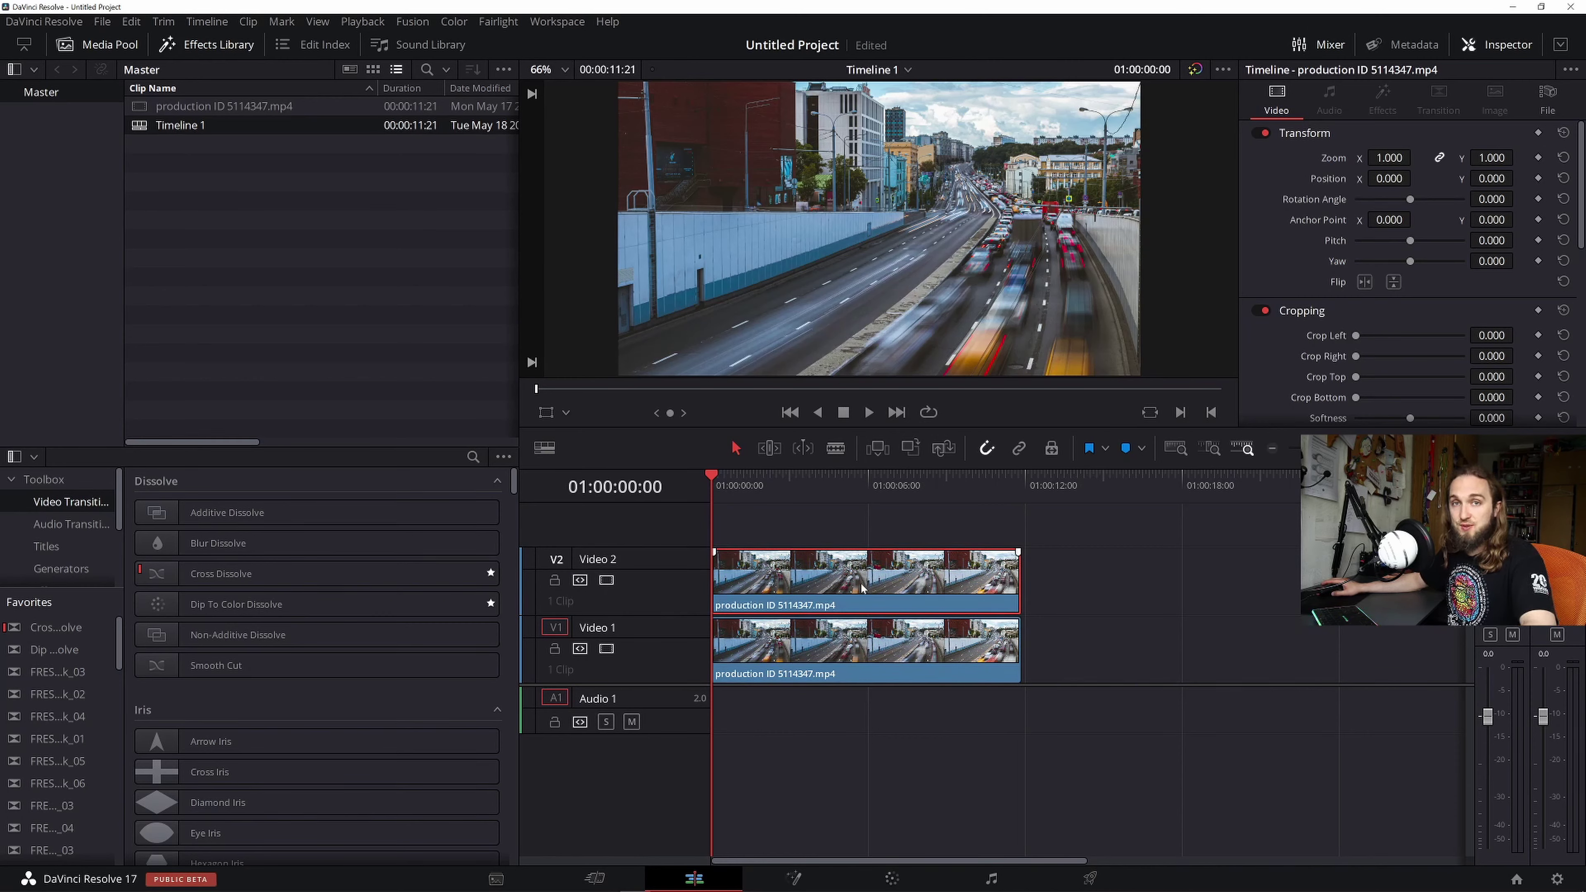
left_click(869, 412)
left_click(843, 412)
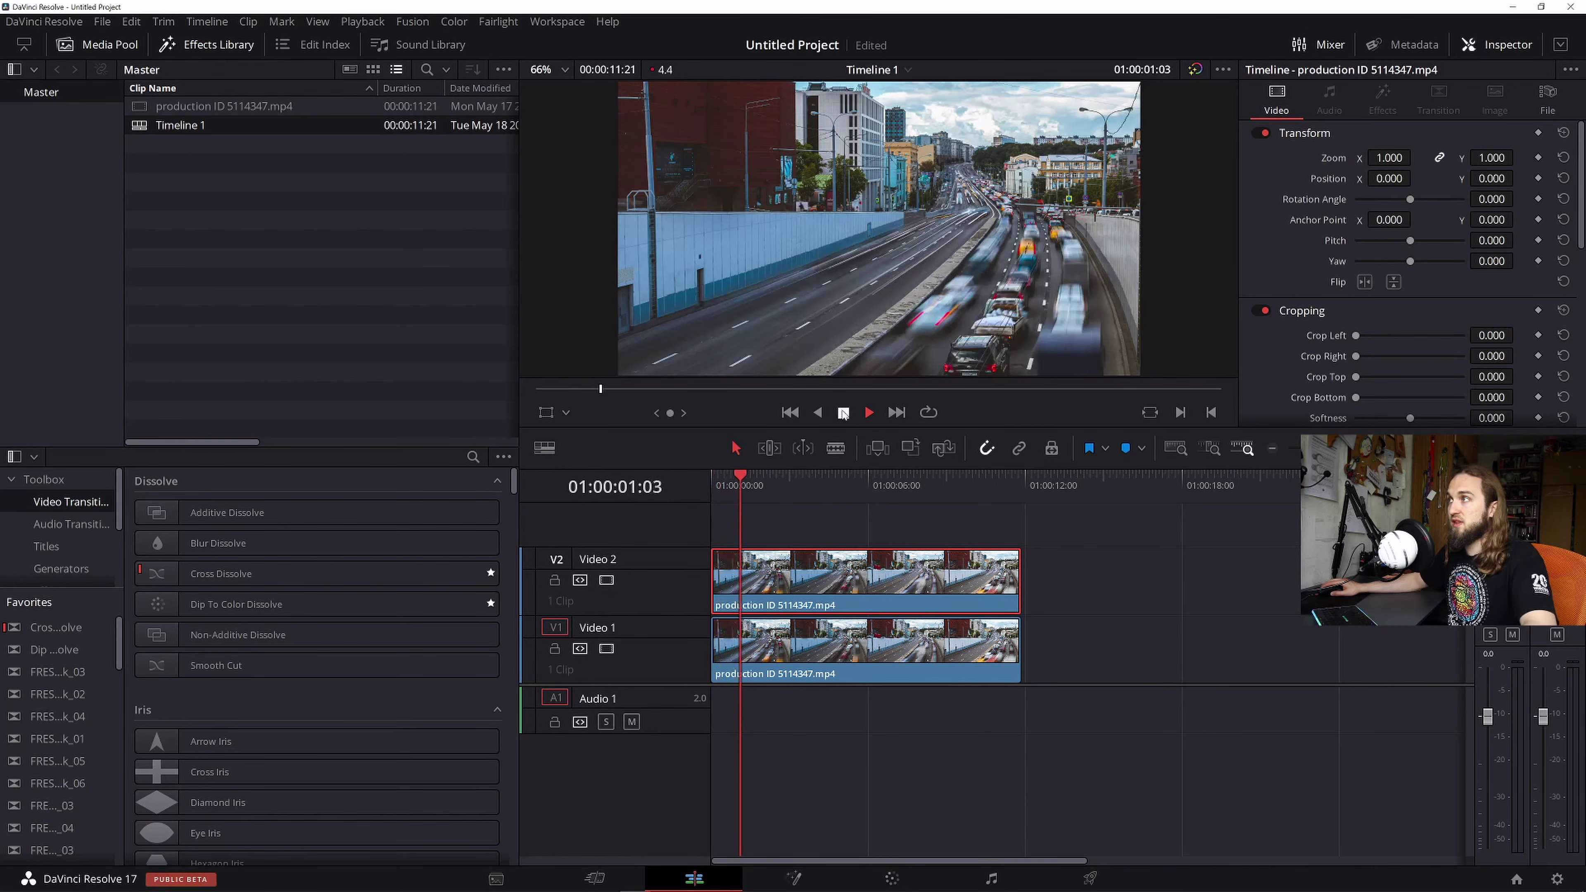
- Set Playback > Render Cache to Smart and play the timeline to check it
left_click(362, 21)
mouse_move(548, 99)
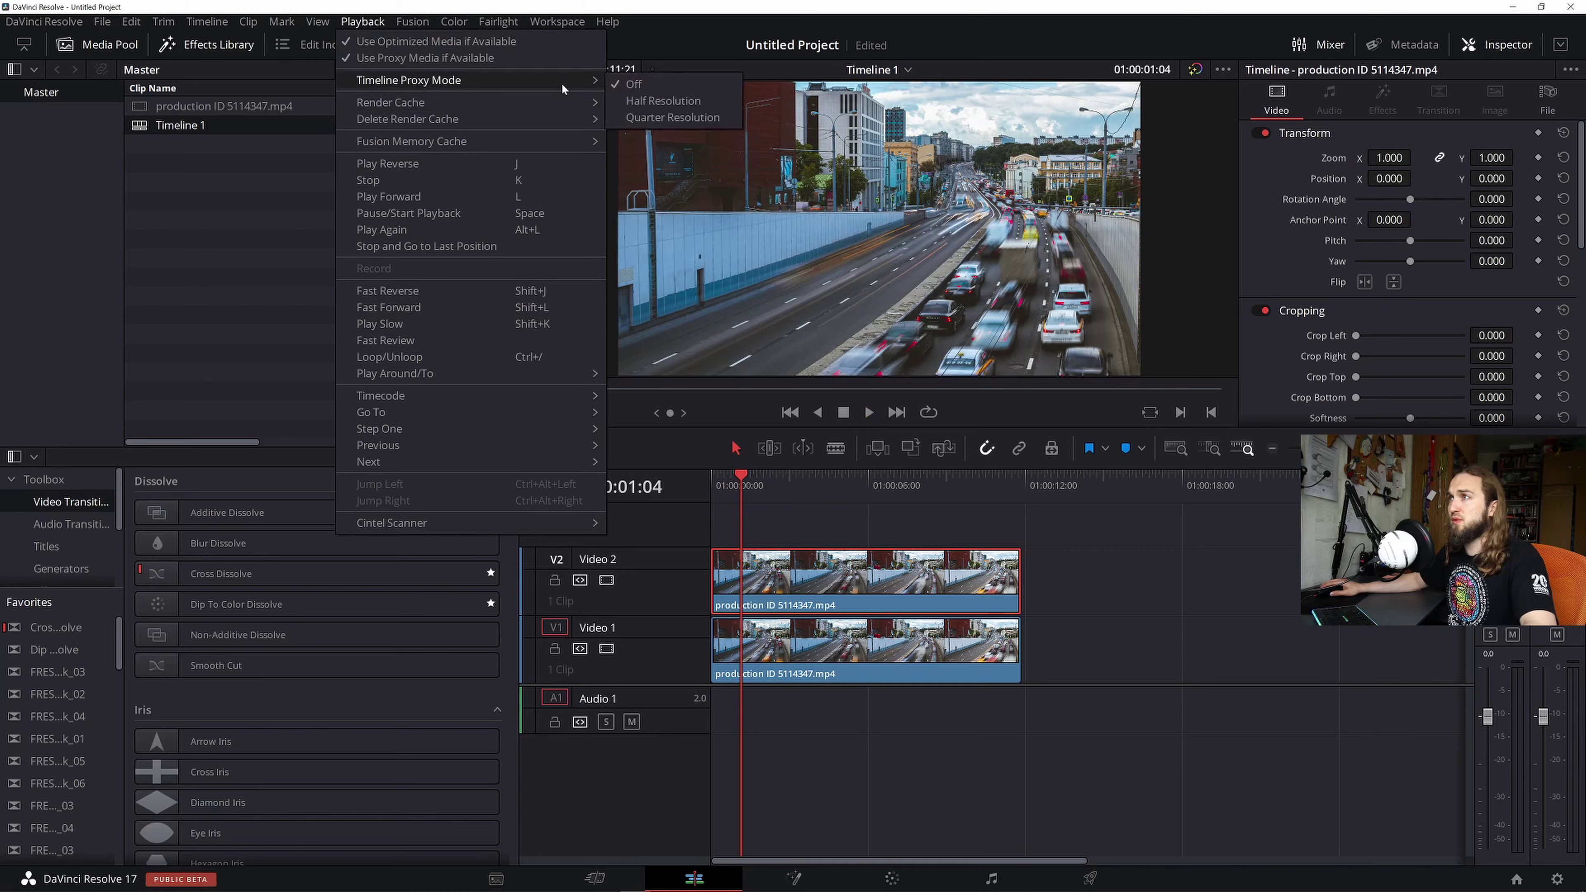
left_click(643, 123)
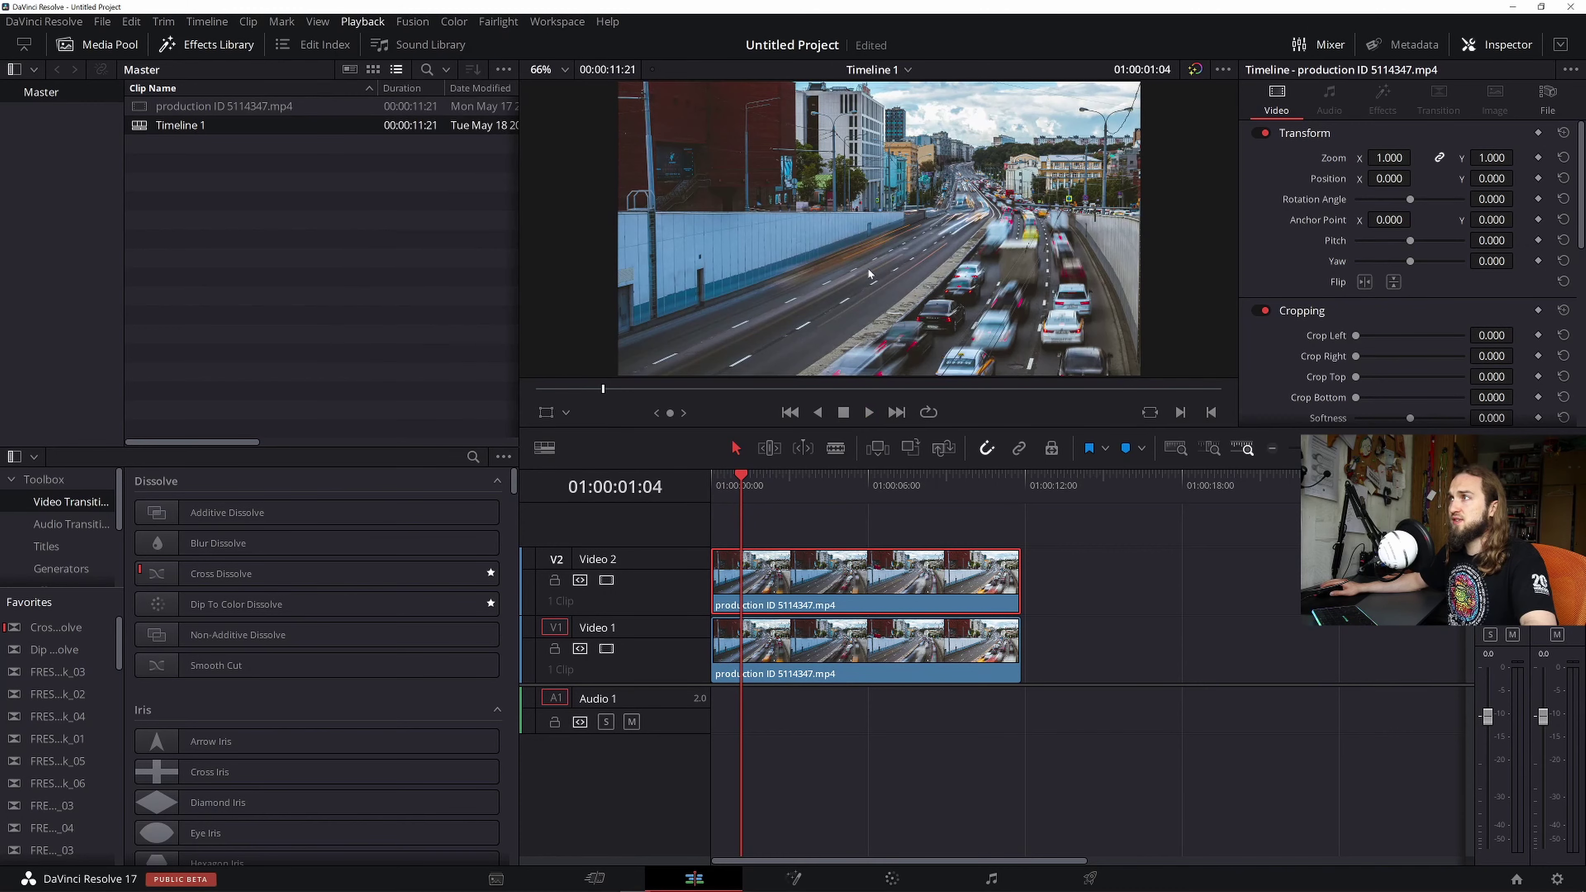
left_click(869, 412)
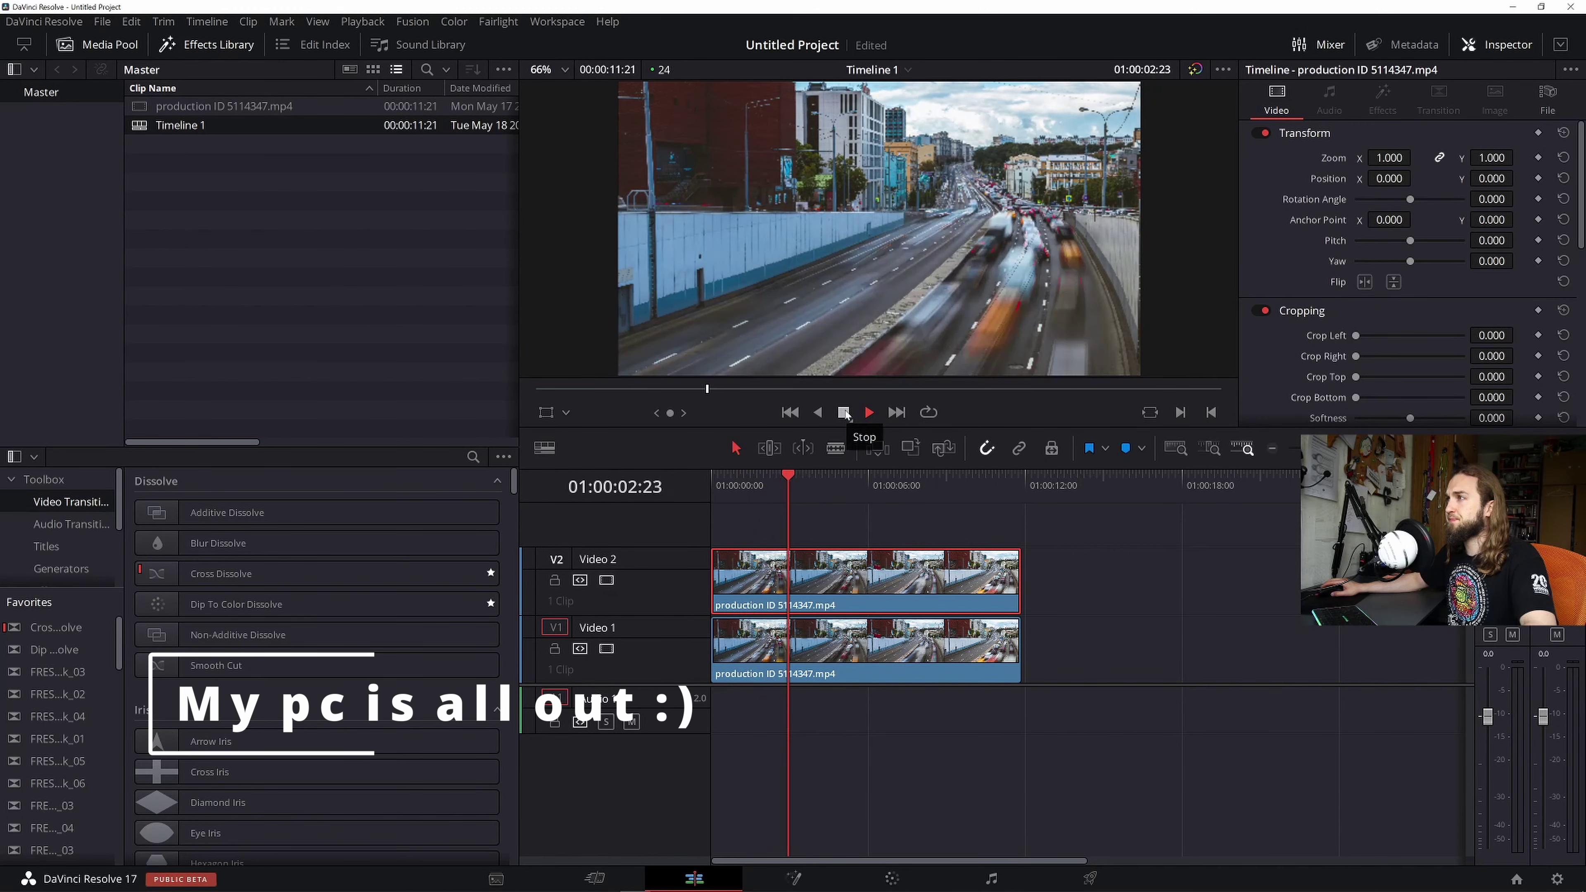
left_click(844, 412)
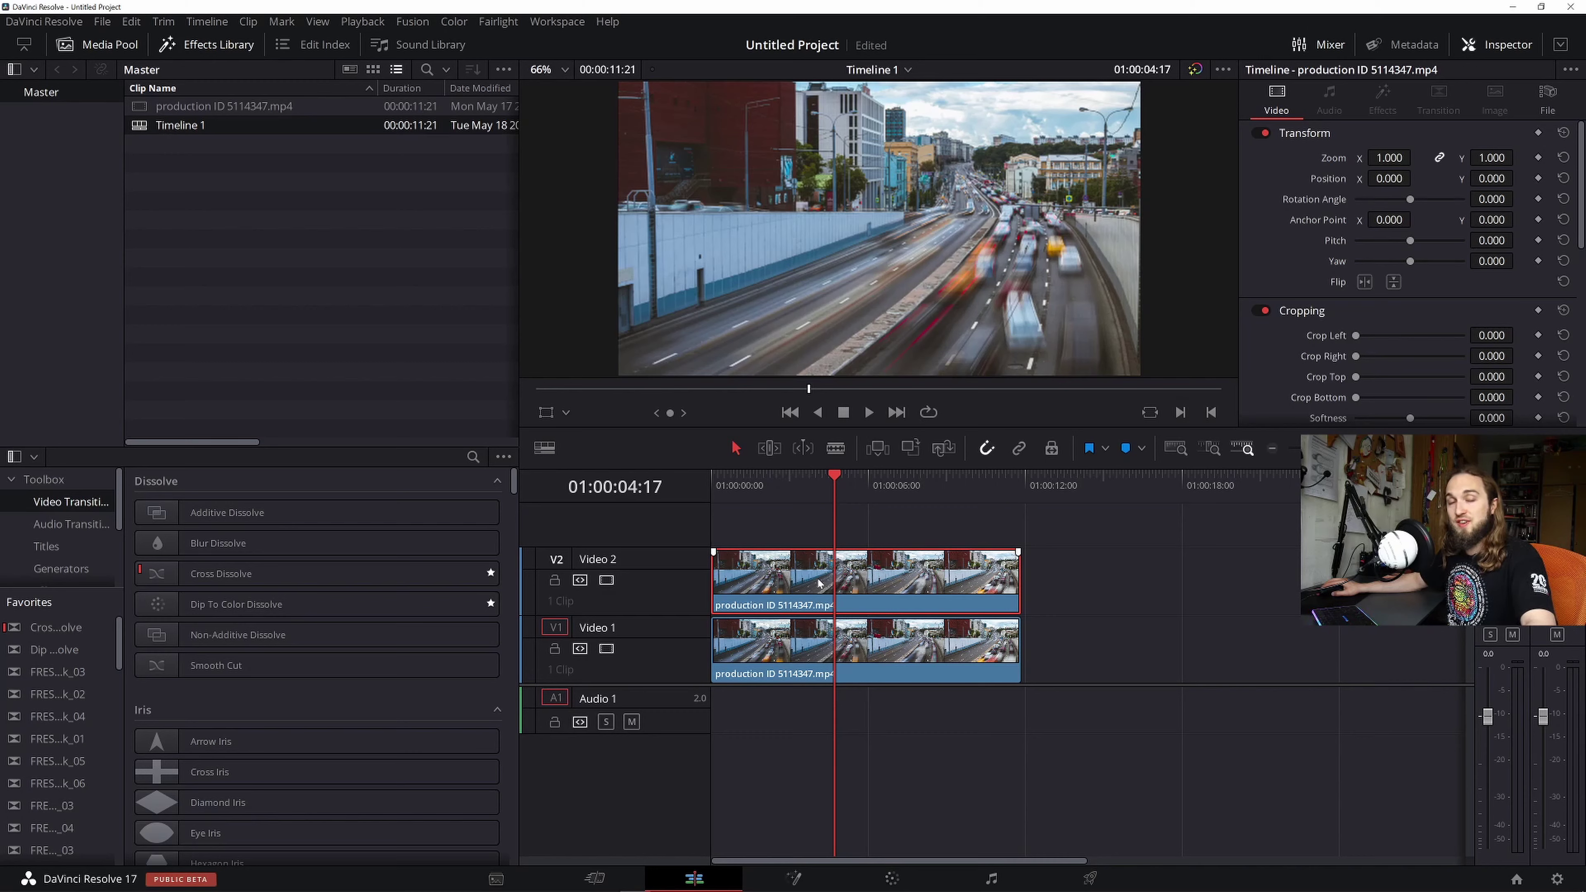
left_click(863, 664)
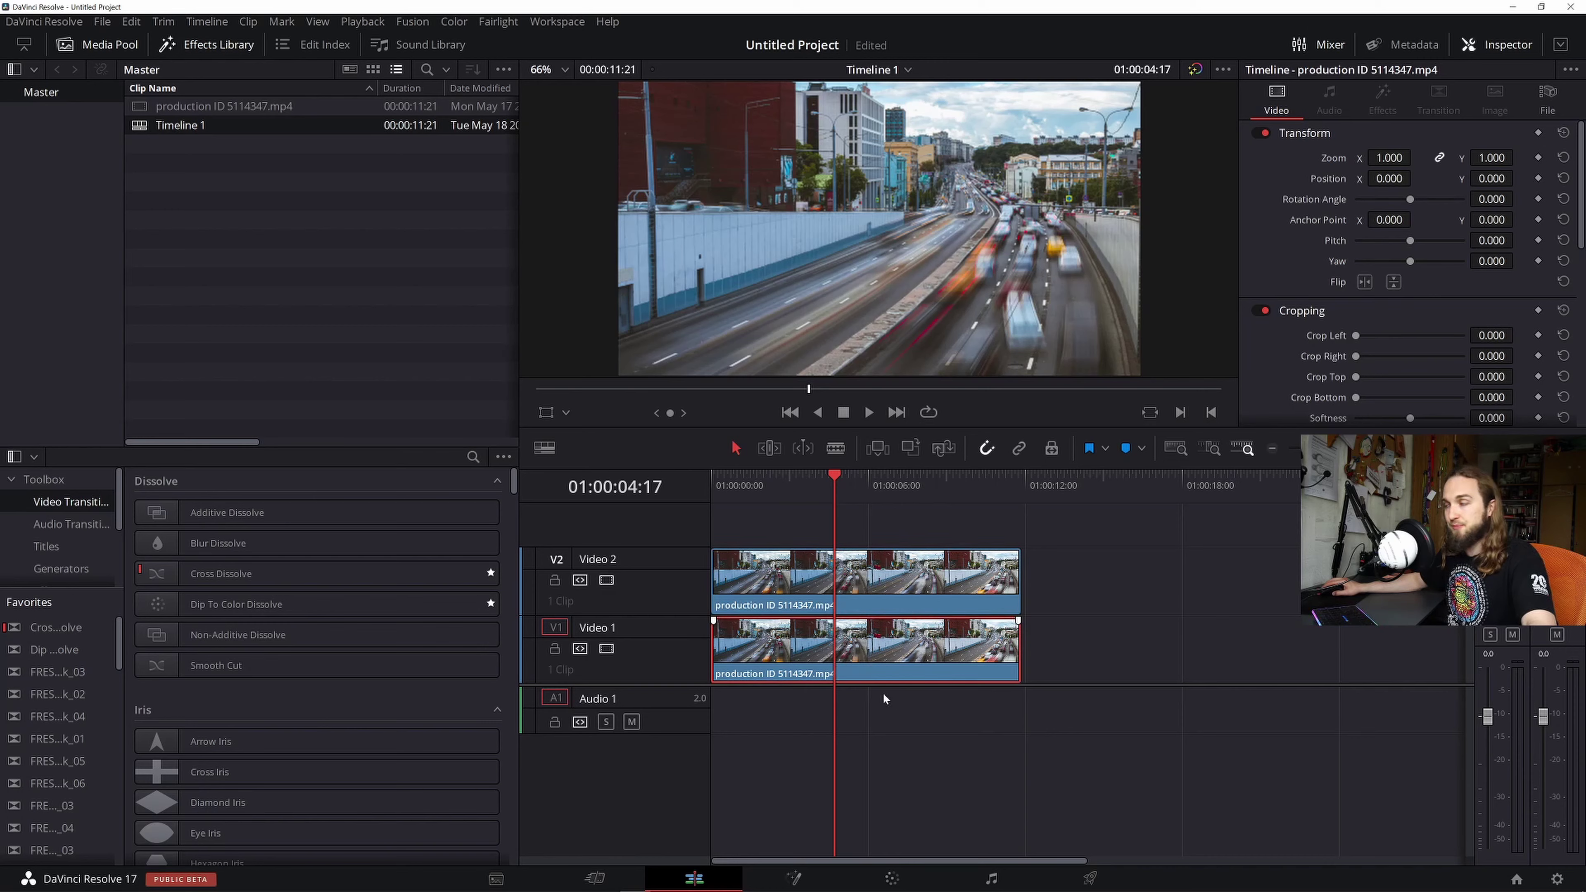
- Apply Freeze Frame to the Video 2 highway copy in the Inspector's Speed Change section
left_click(857, 583)
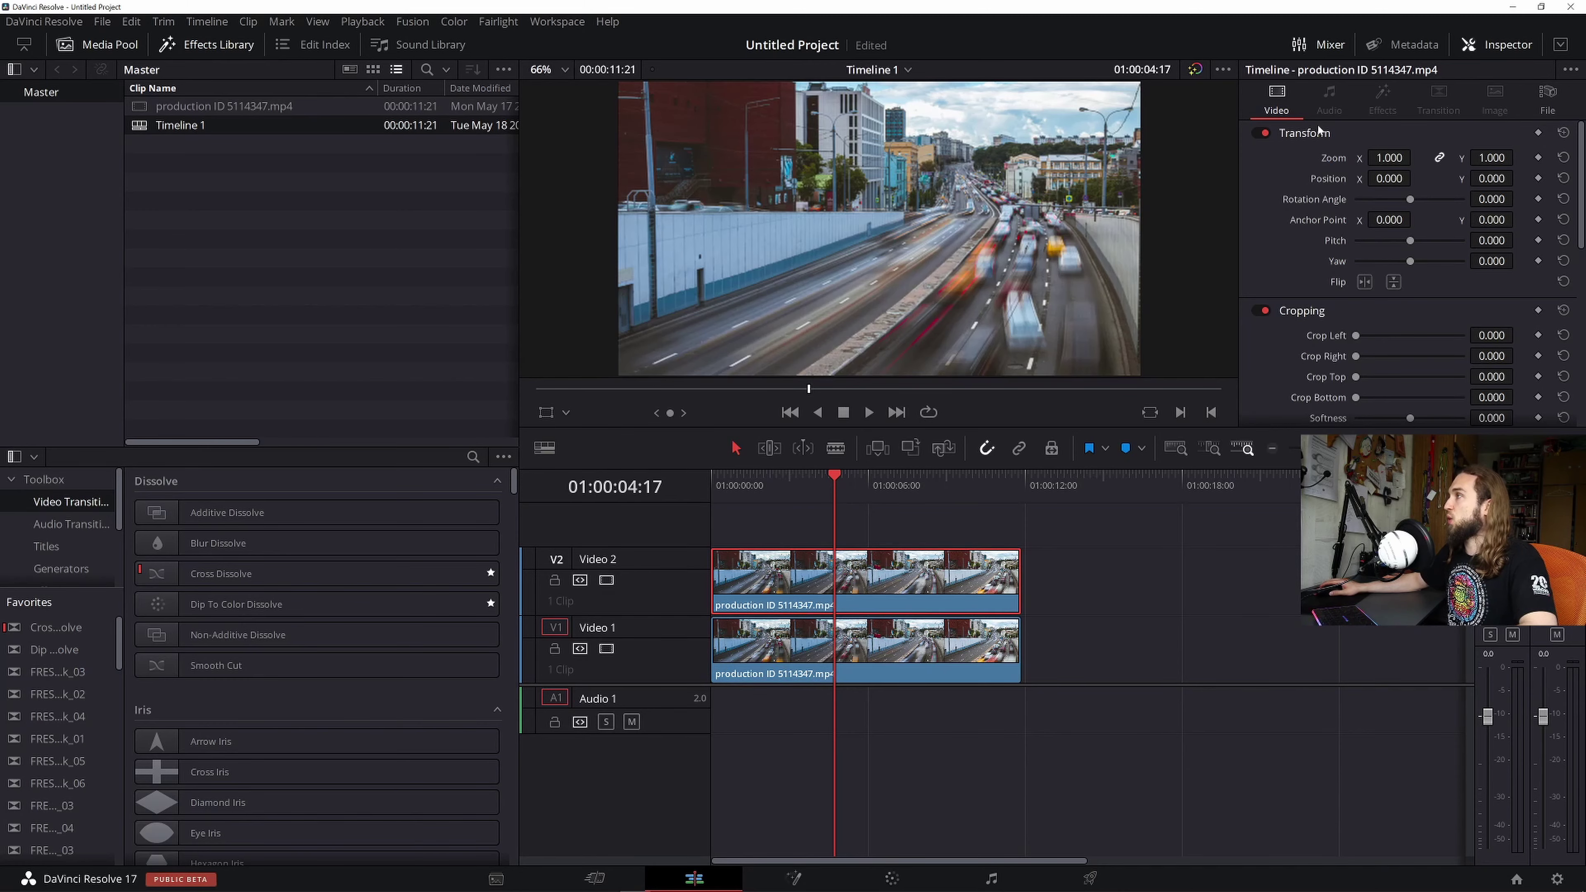
left_click(1491, 44)
left_click(1490, 45)
scroll(1343, 274, "down", 2)
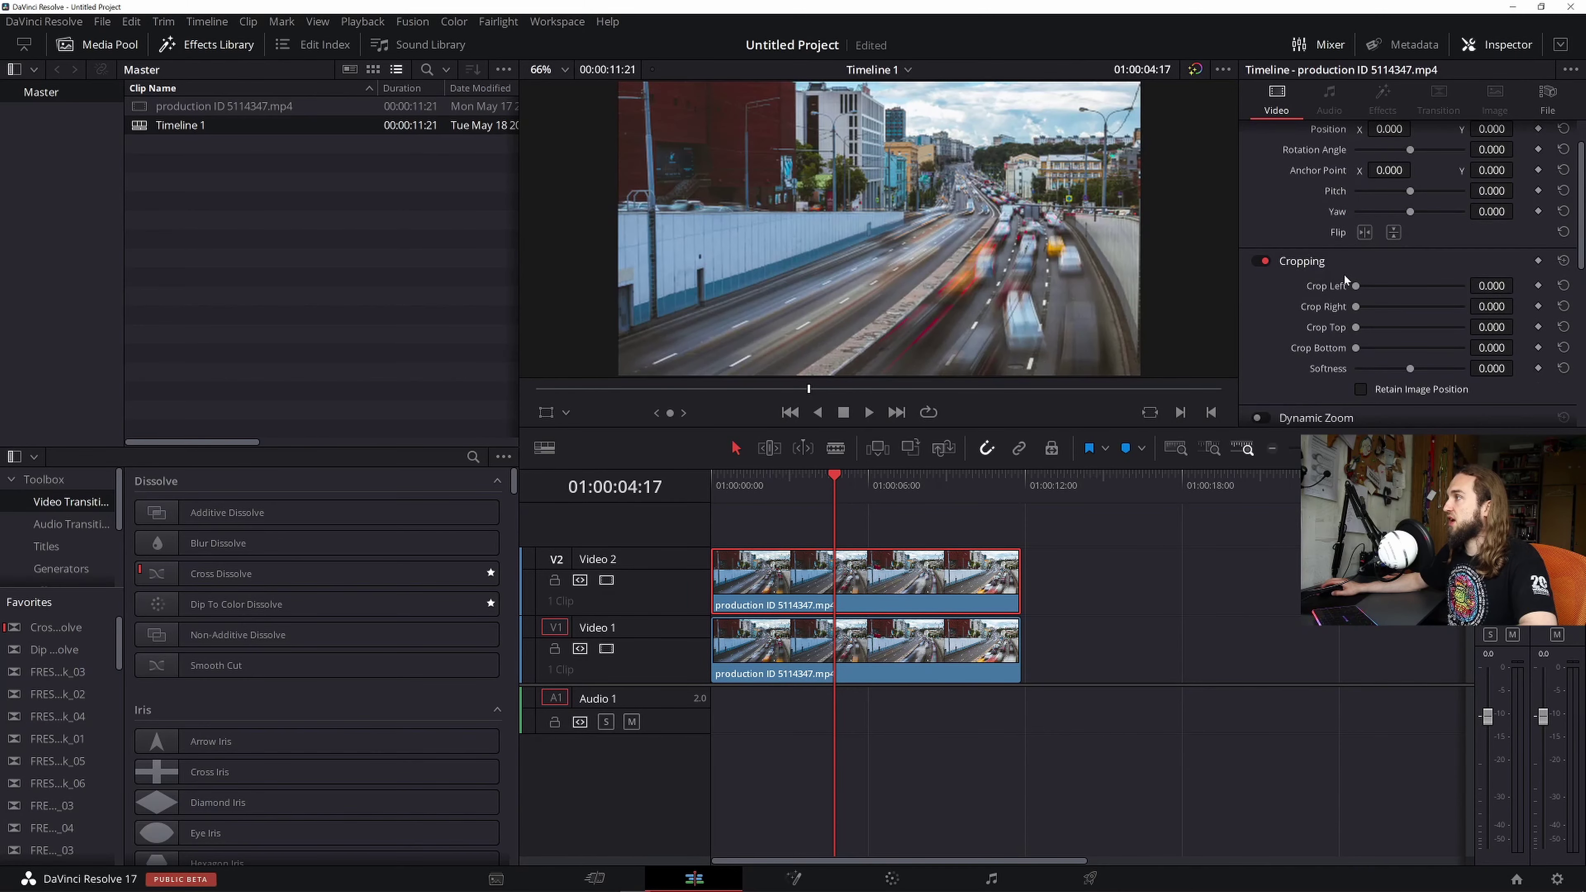
scroll(1343, 274, "down", 5)
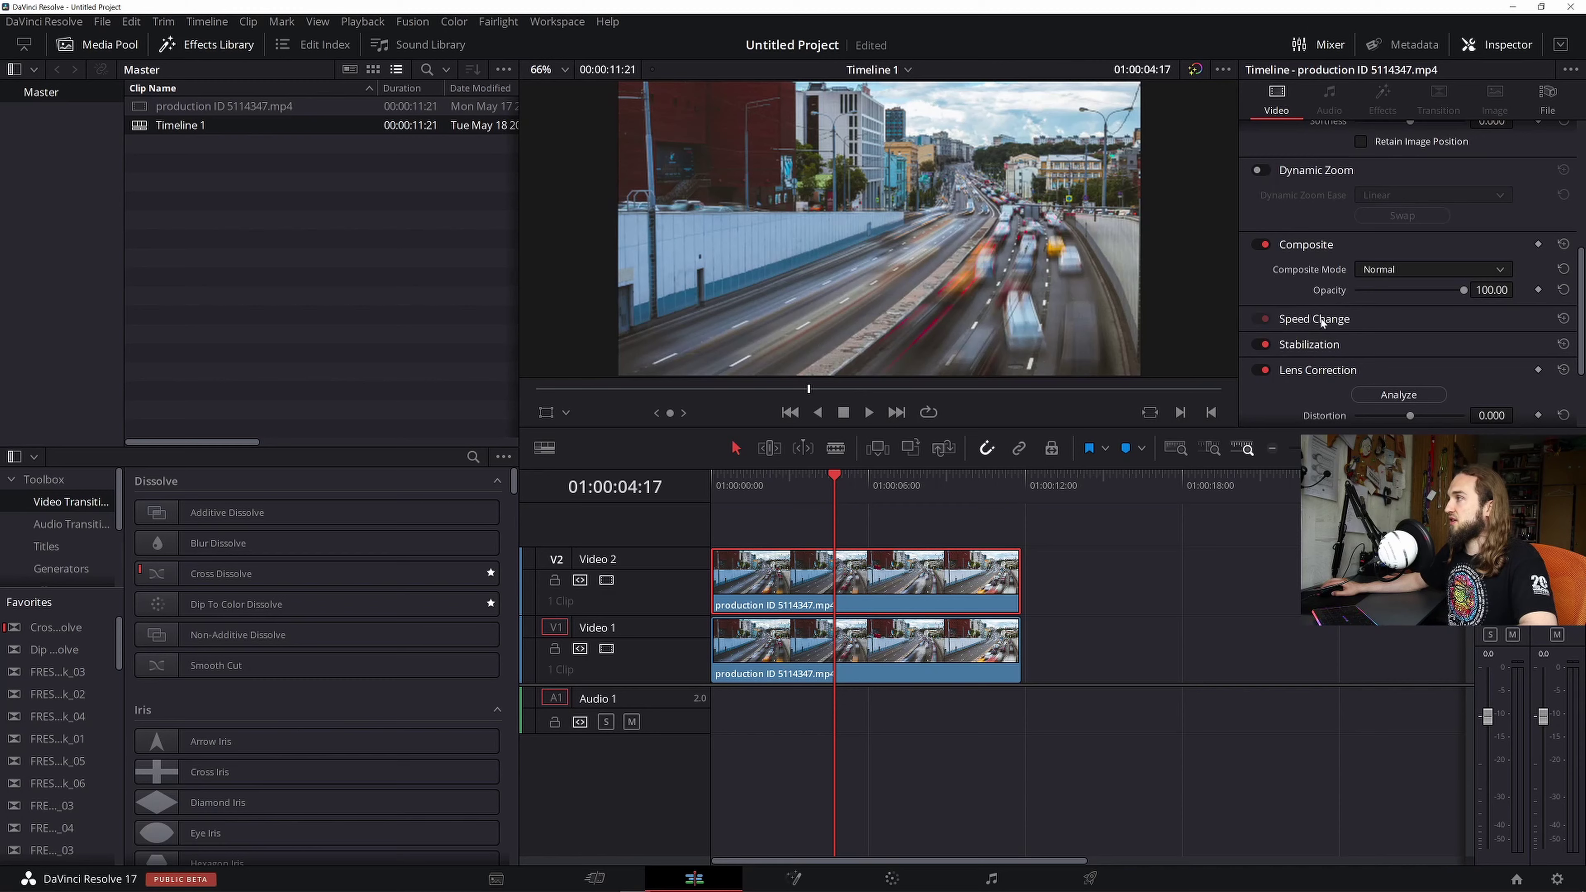
left_click(1318, 319)
scroll(1318, 319, "down", 1)
left_click(1423, 269)
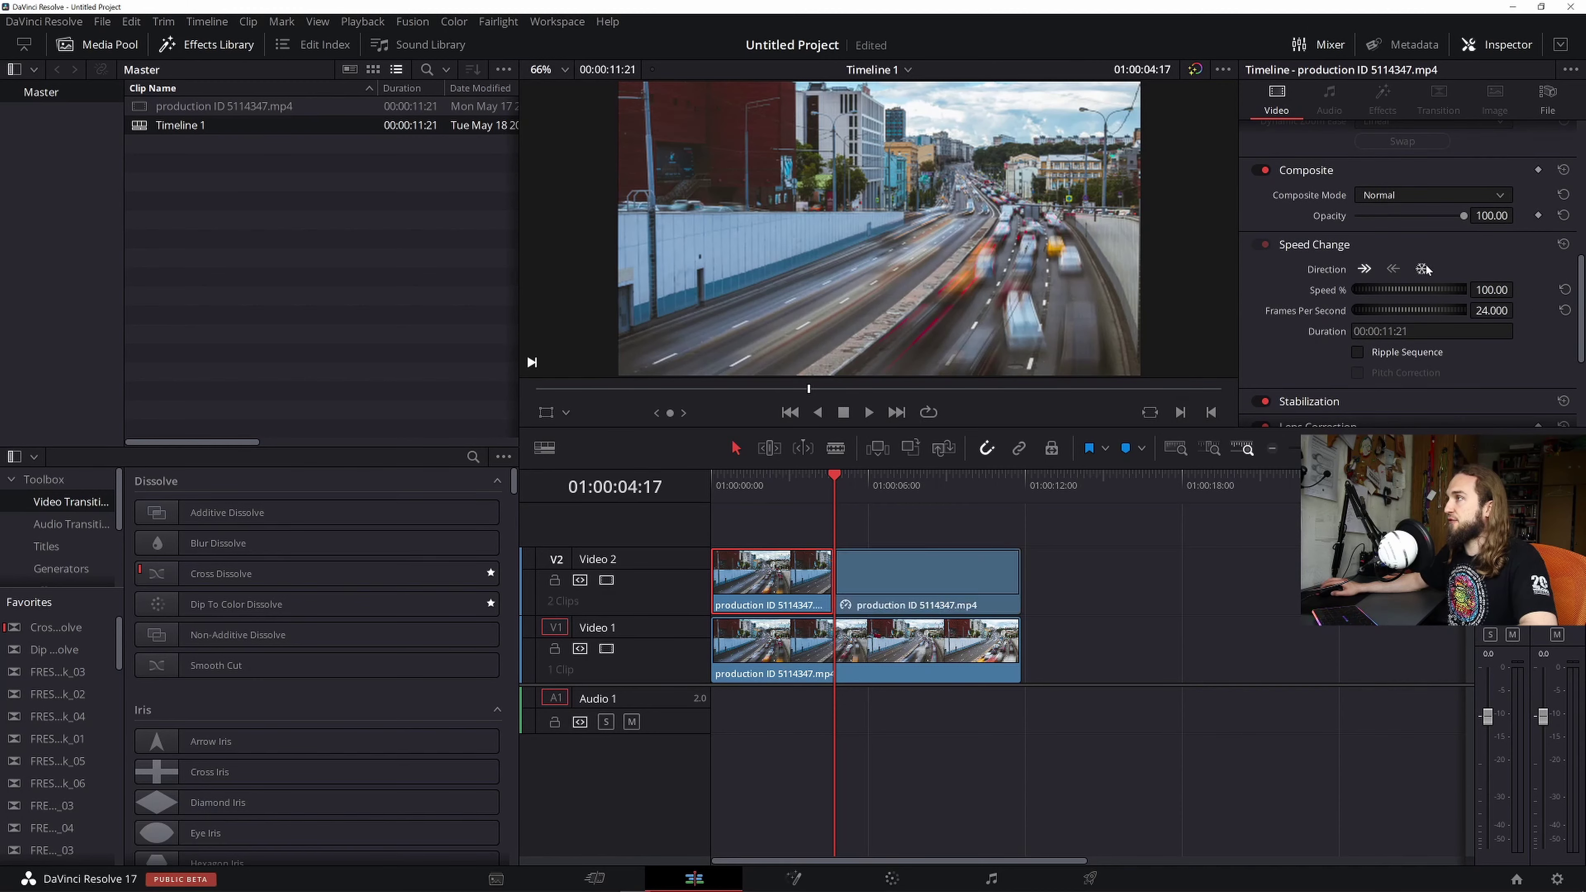
- Extend the frozen V2 clip over the full clip length and play the timeline from the start
left_click_drag(760, 583, 714, 582)
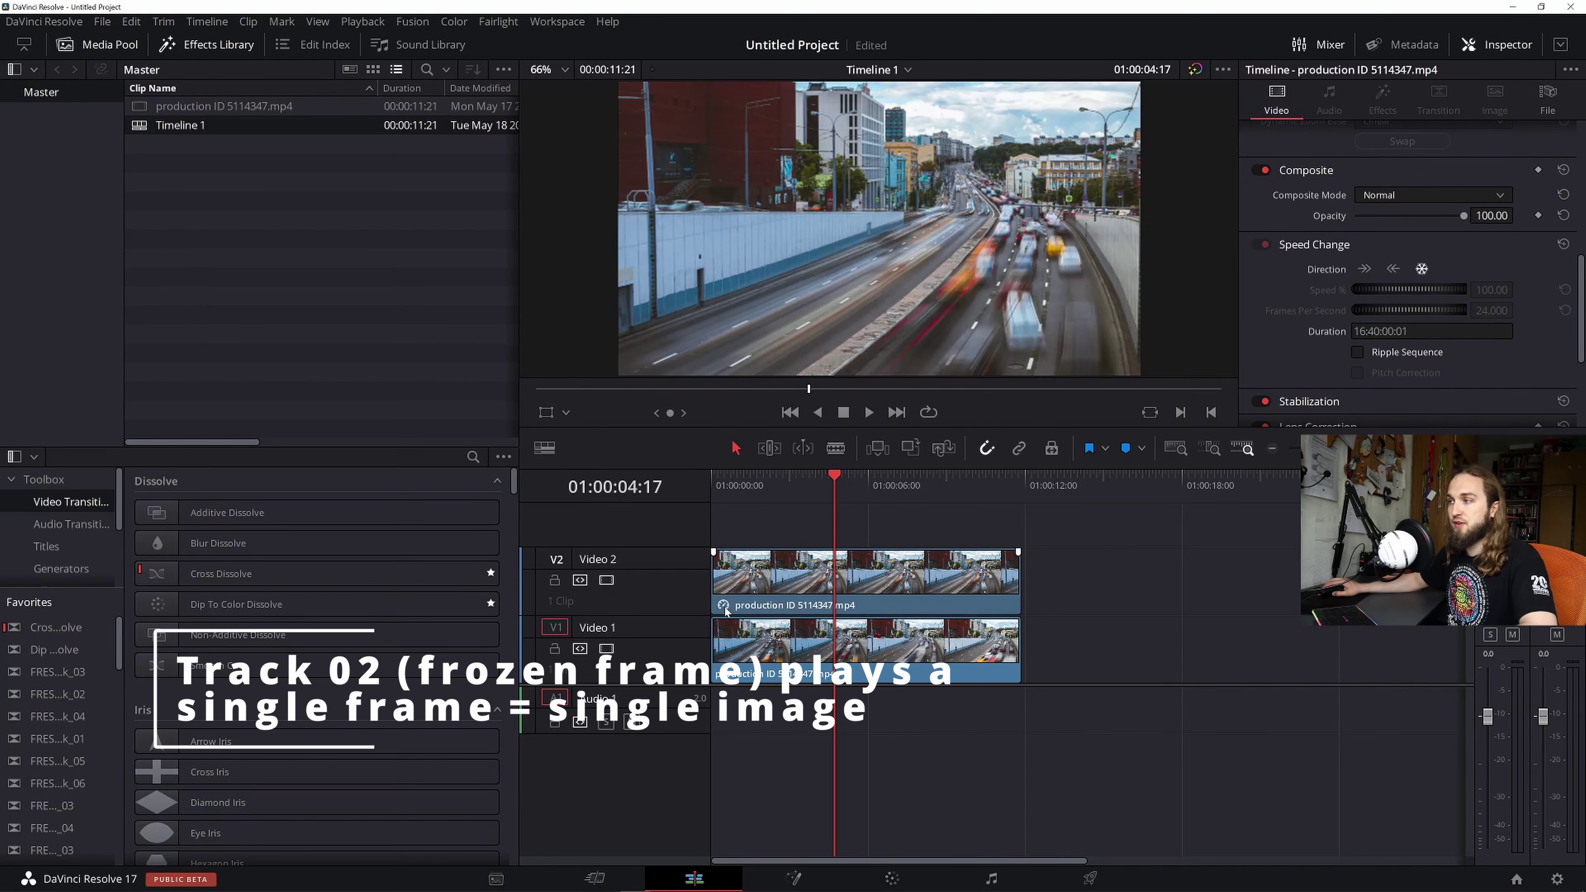
left_click_drag(834, 477, 713, 477)
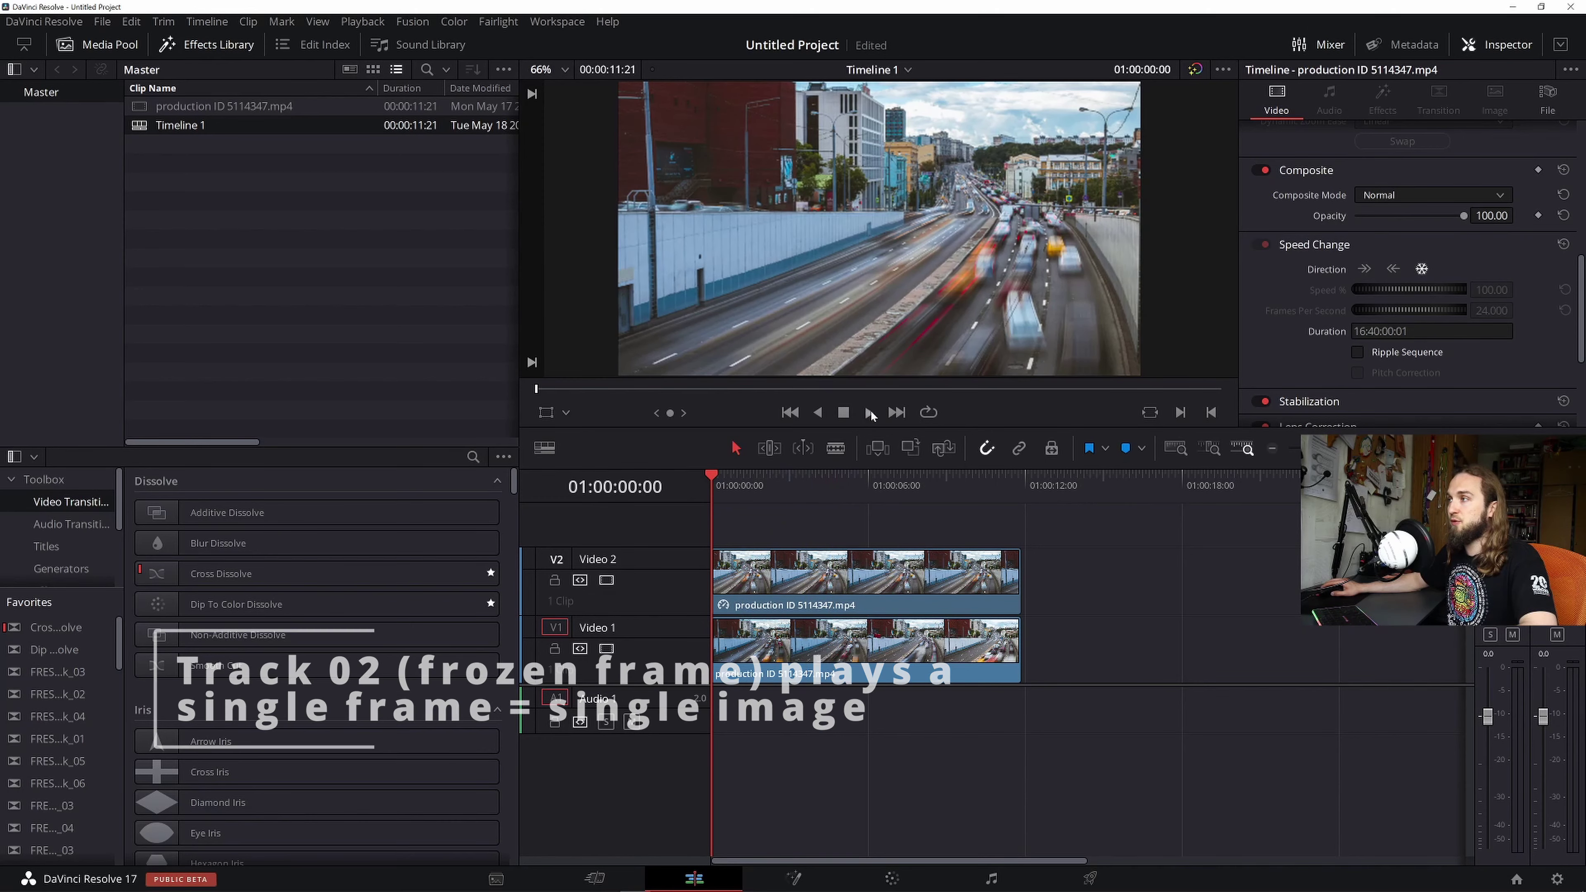
left_click(869, 412)
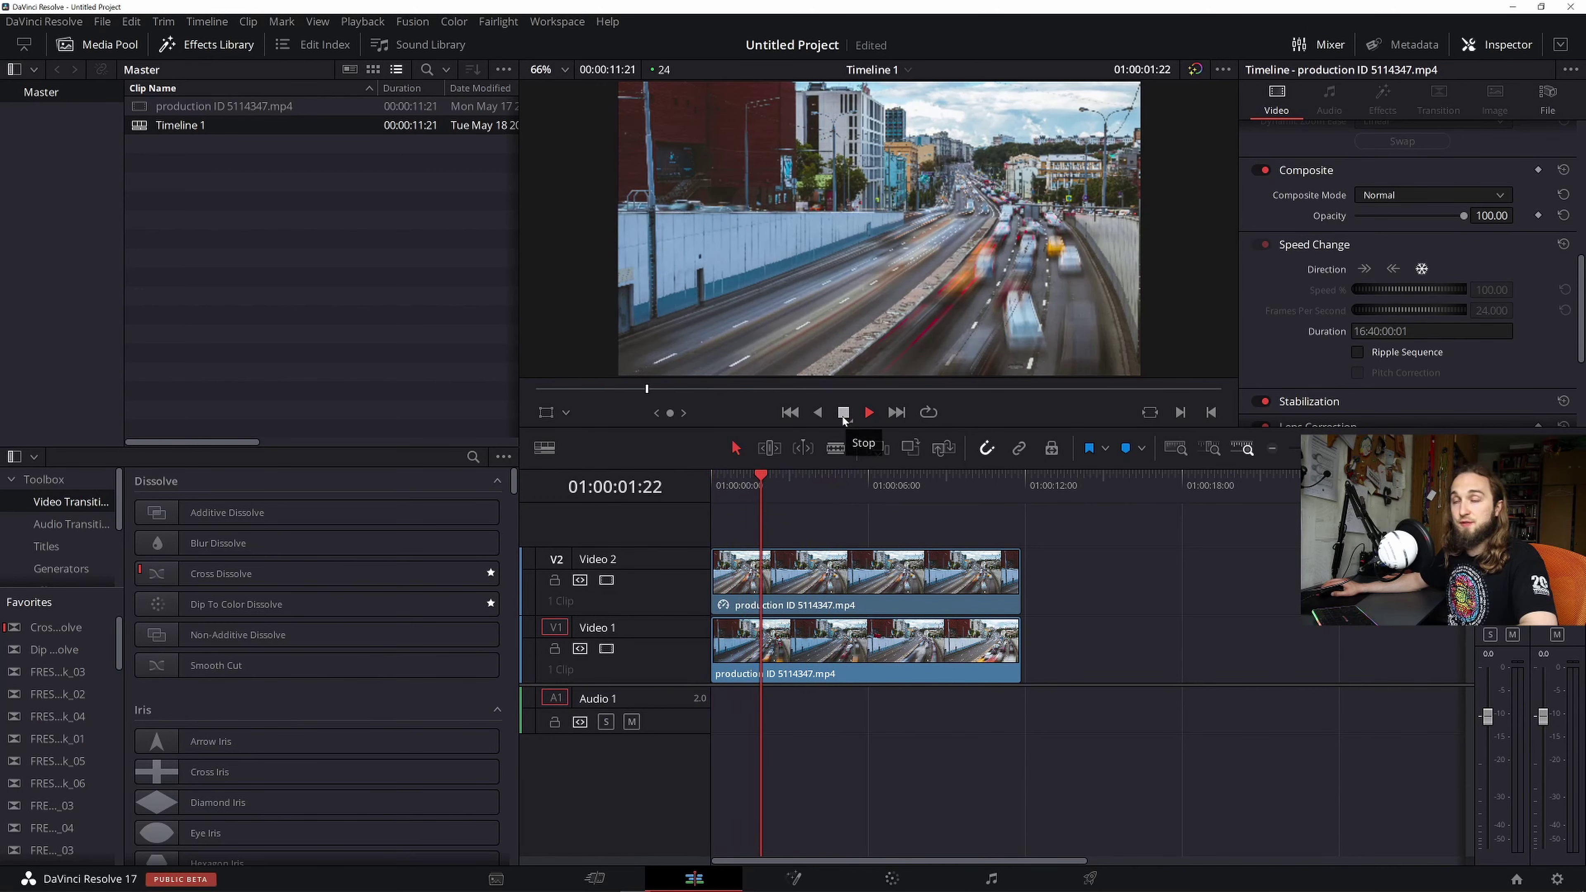
left_click(843, 413)
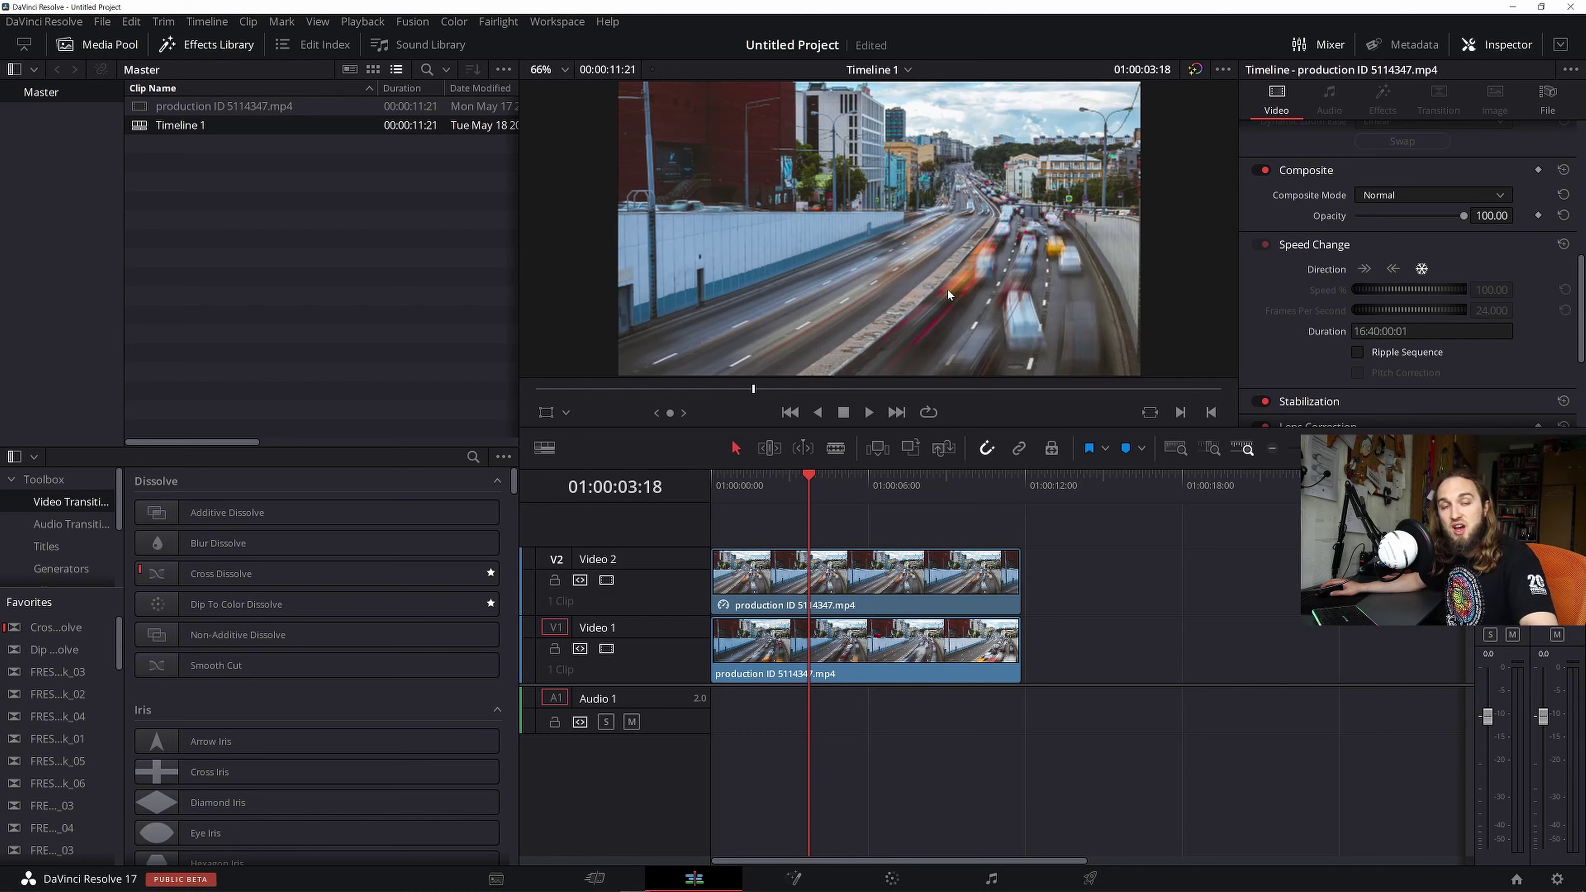
left_click(954, 586)
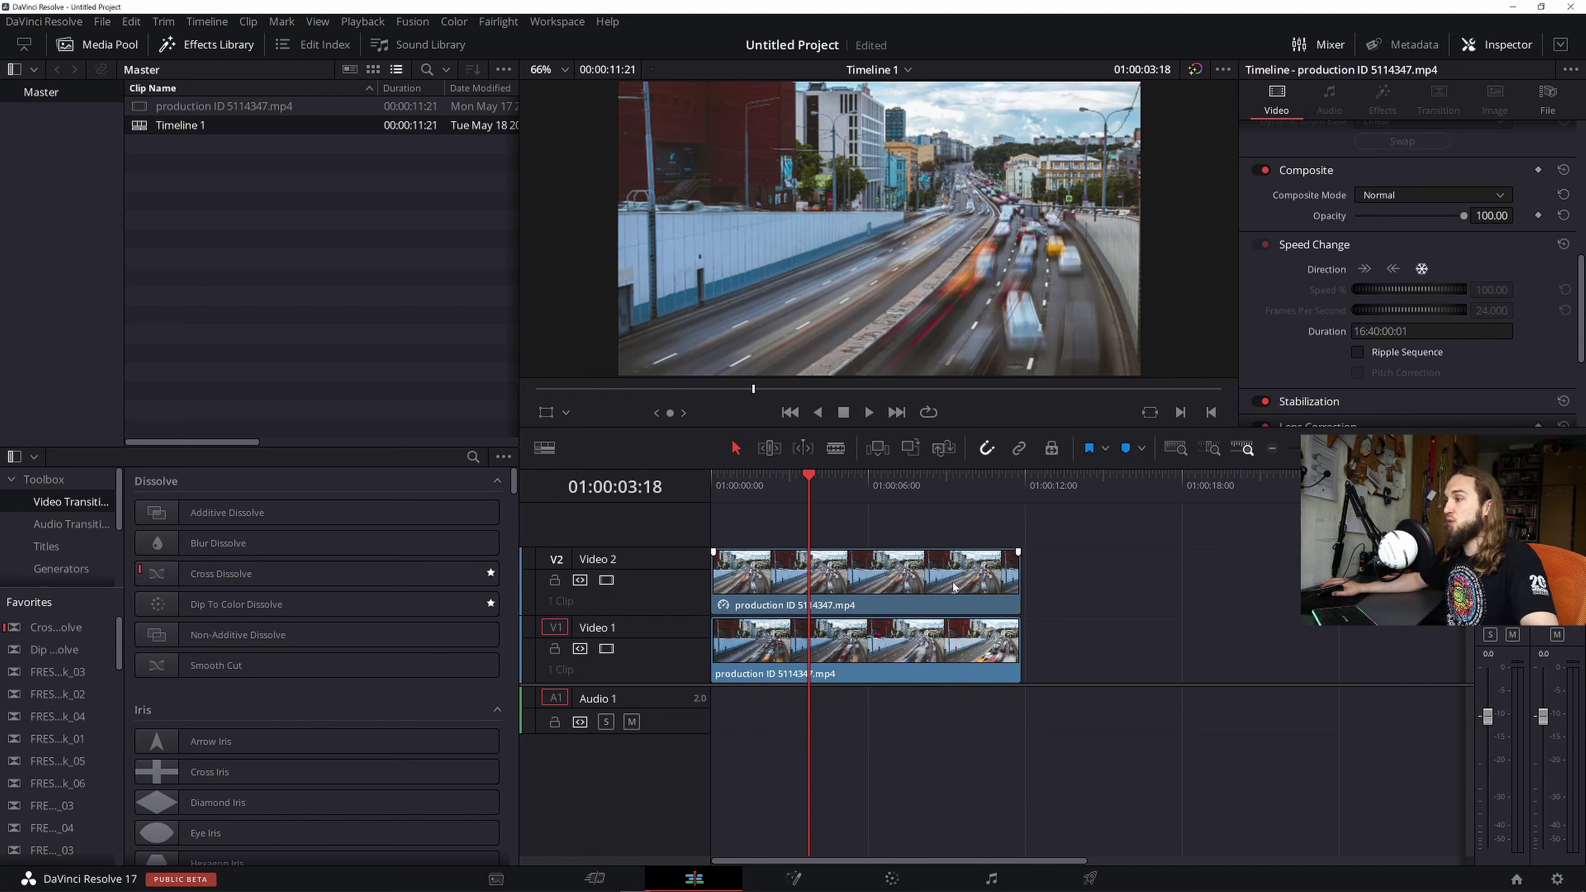
left_click(946, 643)
- On the Color page, feed node 01's alpha into a new alpha output and enable the Curve window
left_click(892, 880)
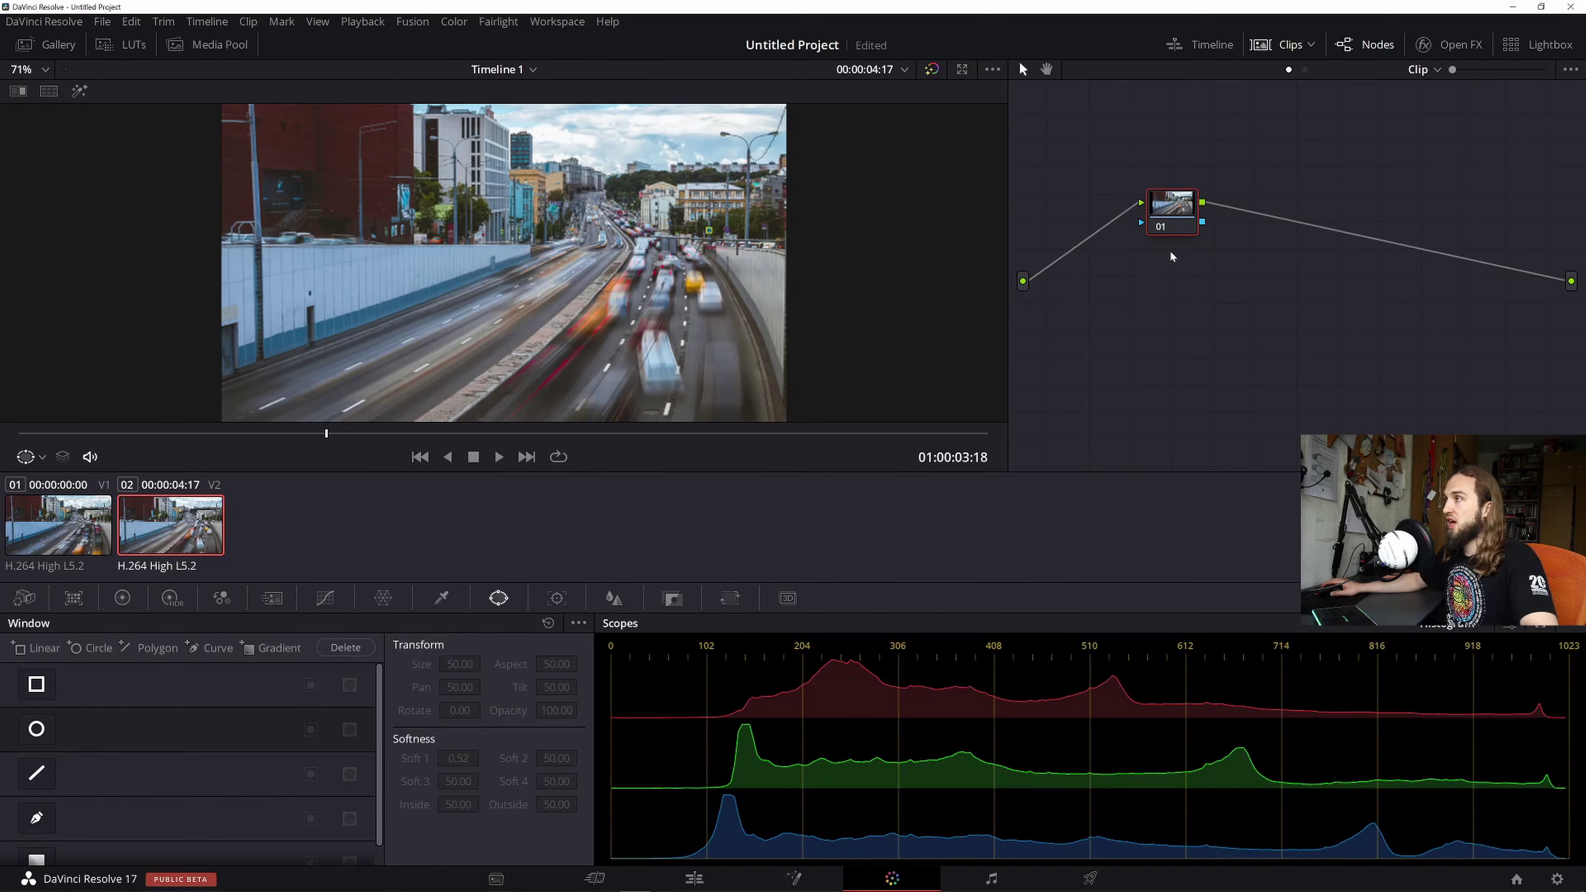
right_click(1173, 334)
left_click(1224, 397)
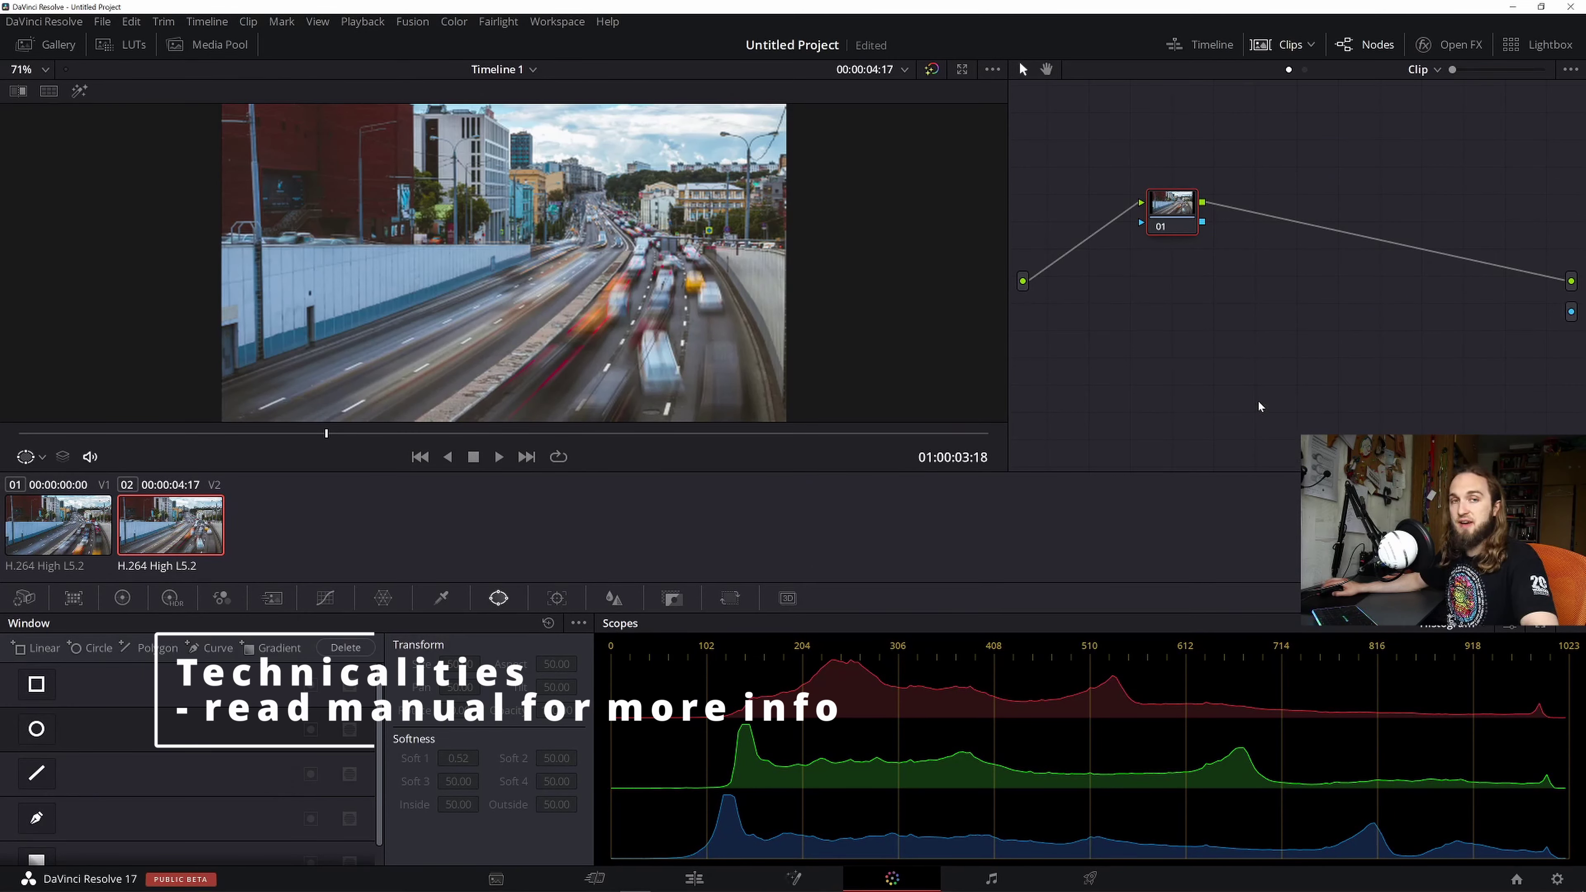
left_click_drag(1202, 222, 1573, 313)
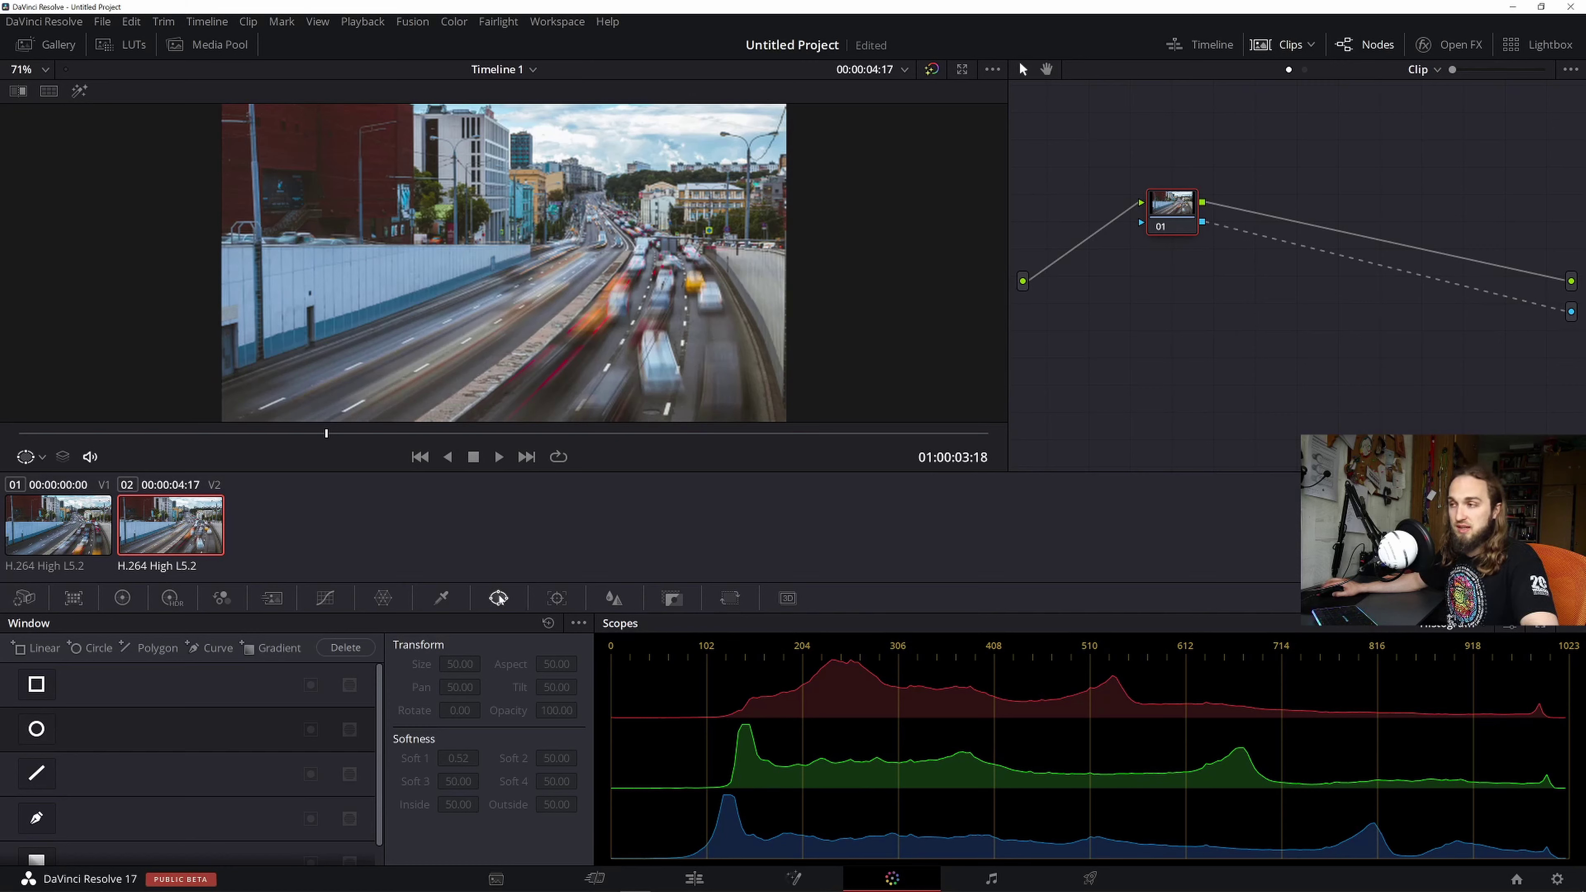
scroll(38, 799, "down", 1)
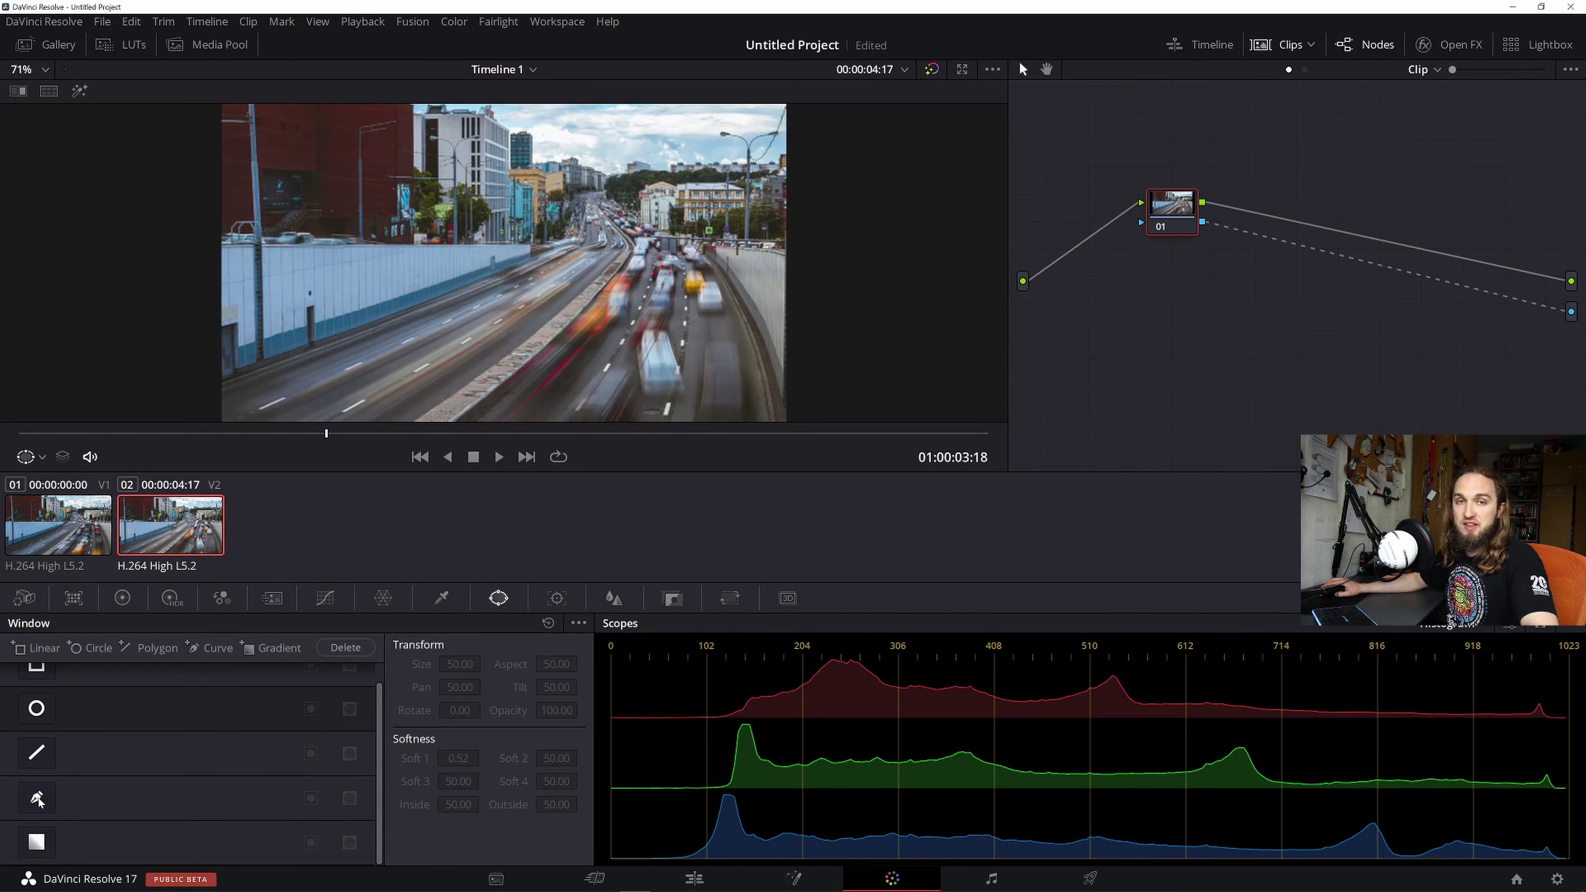
left_click(37, 800)
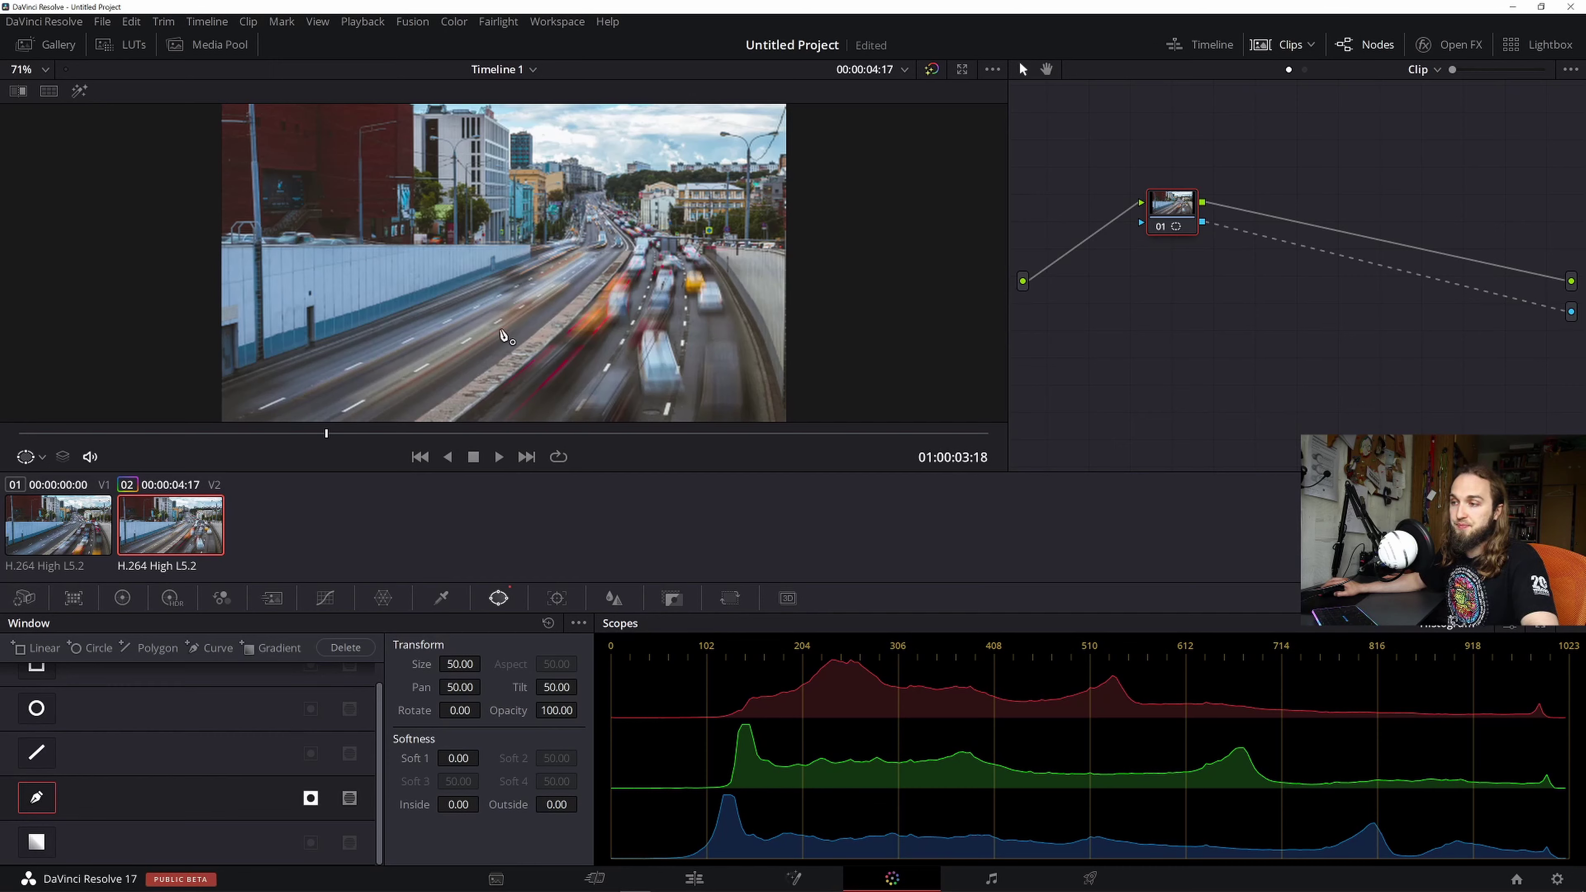
- Trace curve points down the central road divider to below the frame bottom
left_click(607, 189)
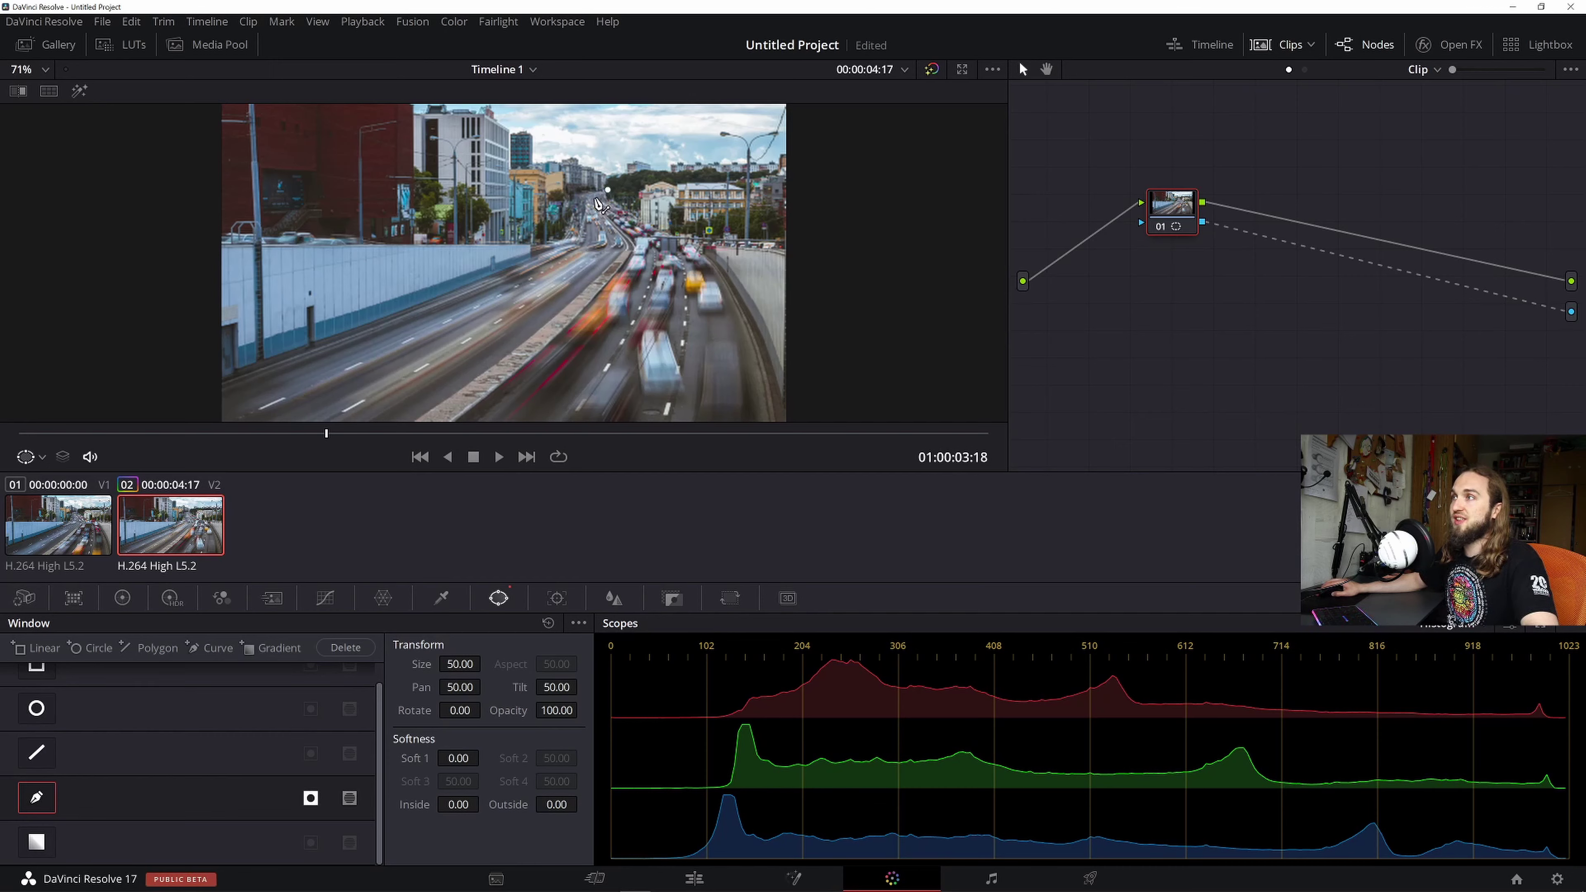
left_click(594, 197)
left_click(601, 212)
left_click(628, 244)
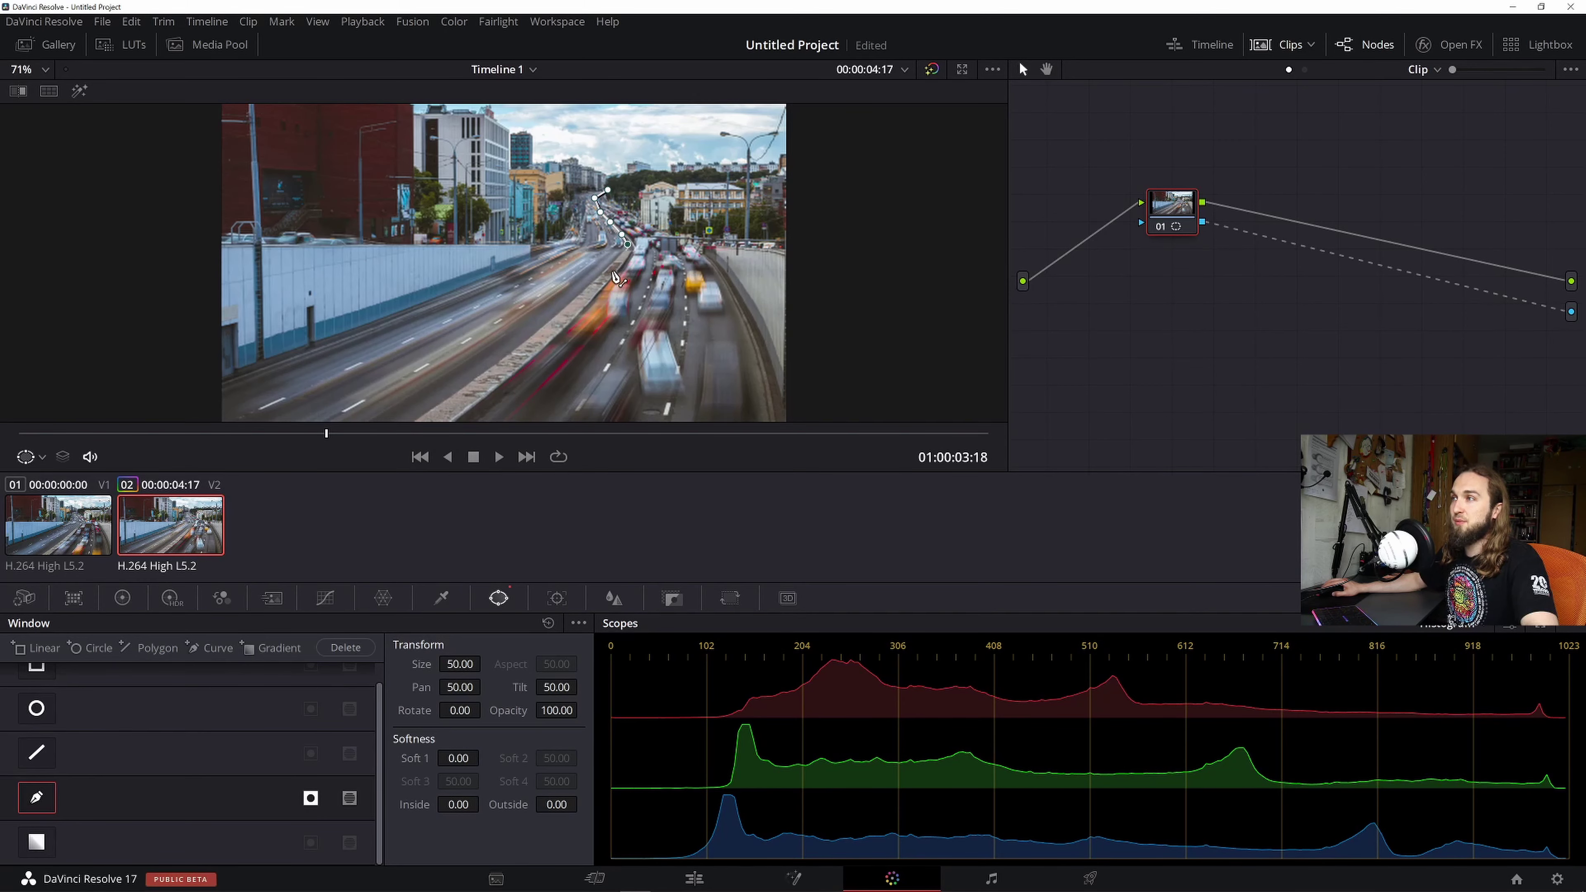
left_click(610, 271)
scroll(549, 354, "down", 4)
left_click(443, 396)
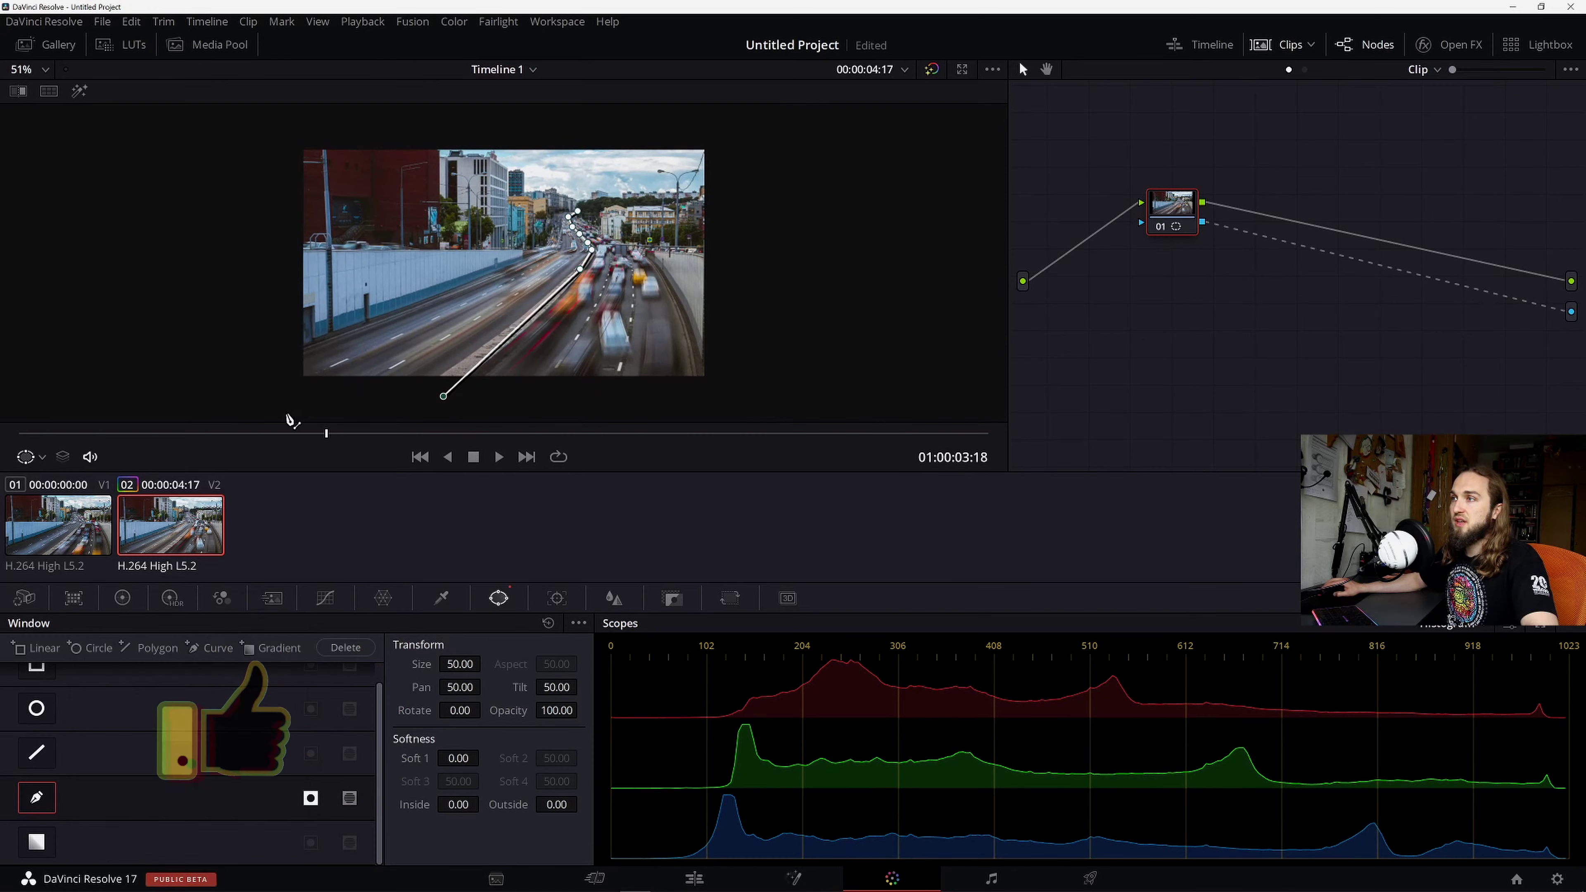
- Bring the curve around the left side and along the wall top, close it, and preview playback
left_click(254, 397)
left_click(251, 257)
left_click(394, 269)
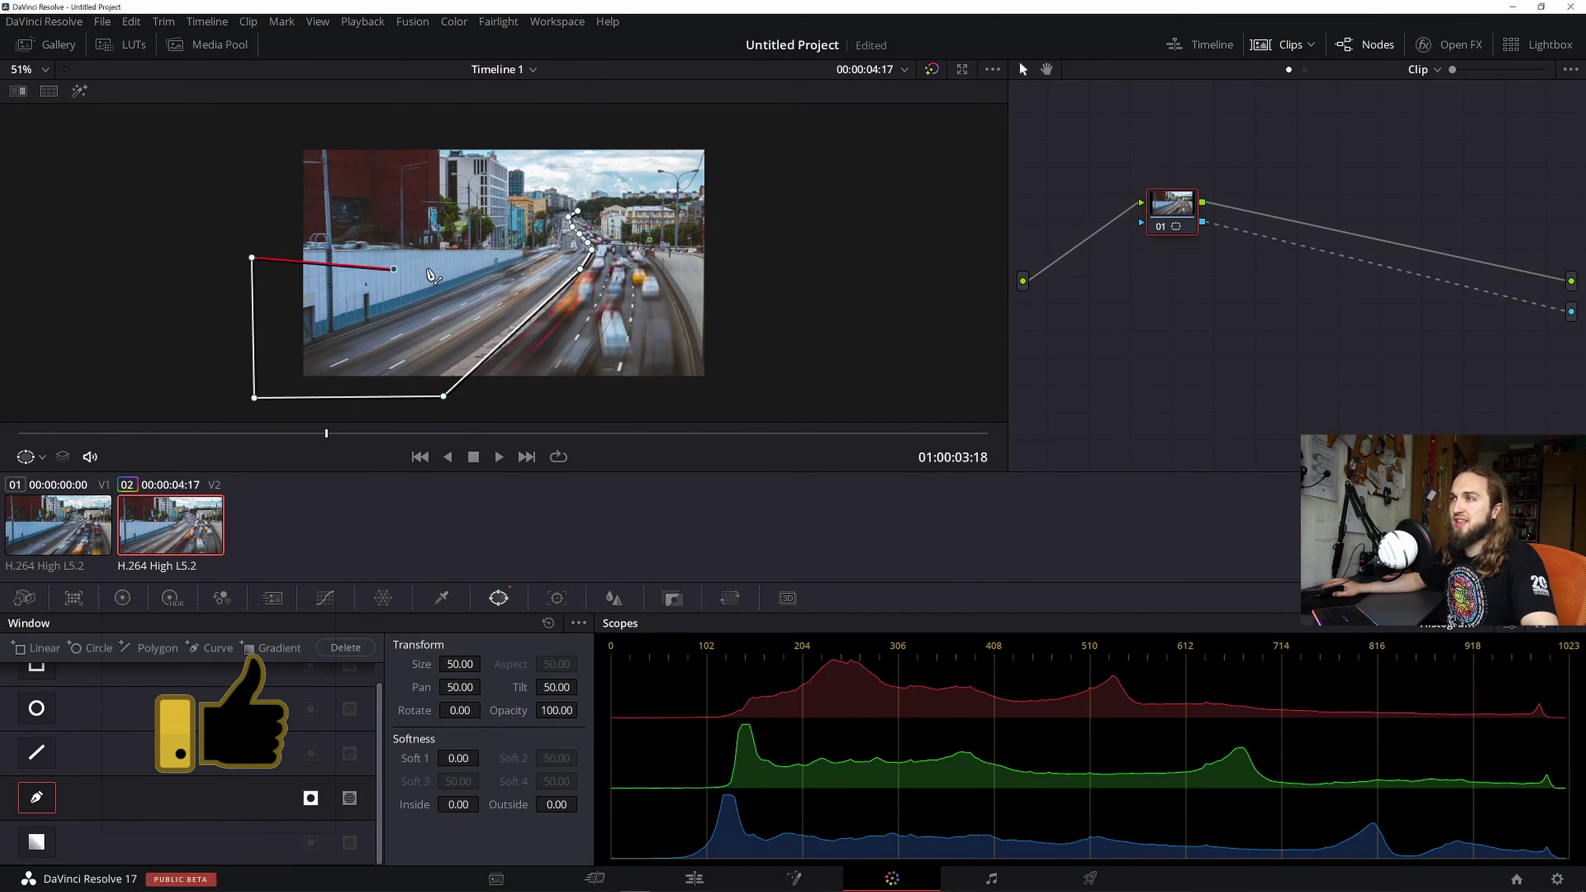
left_click(516, 255)
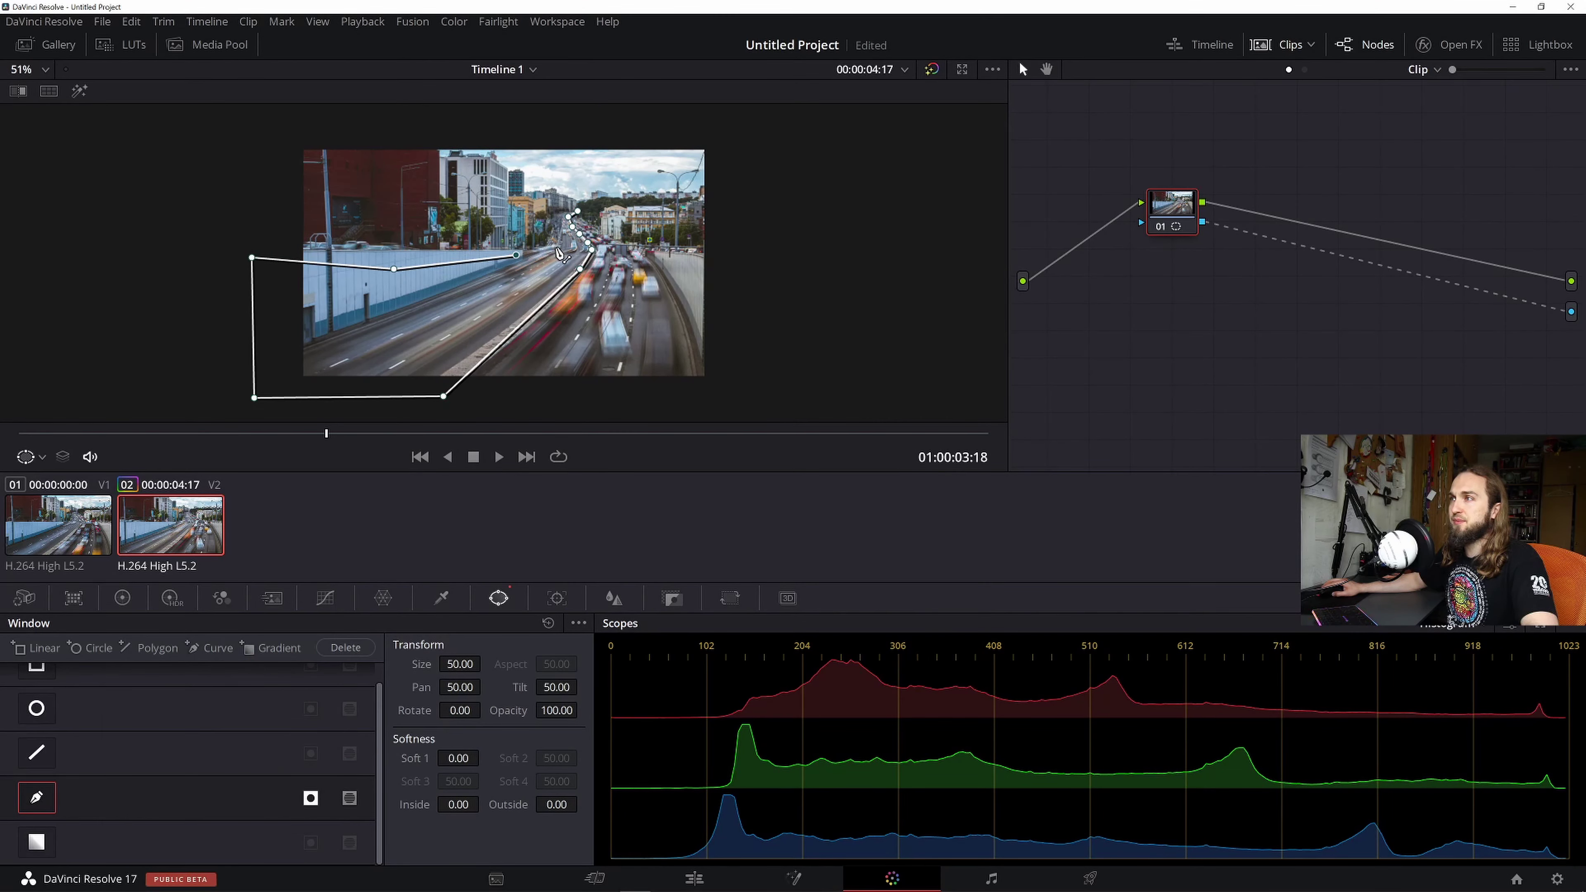
left_click(556, 247)
left_click(577, 212)
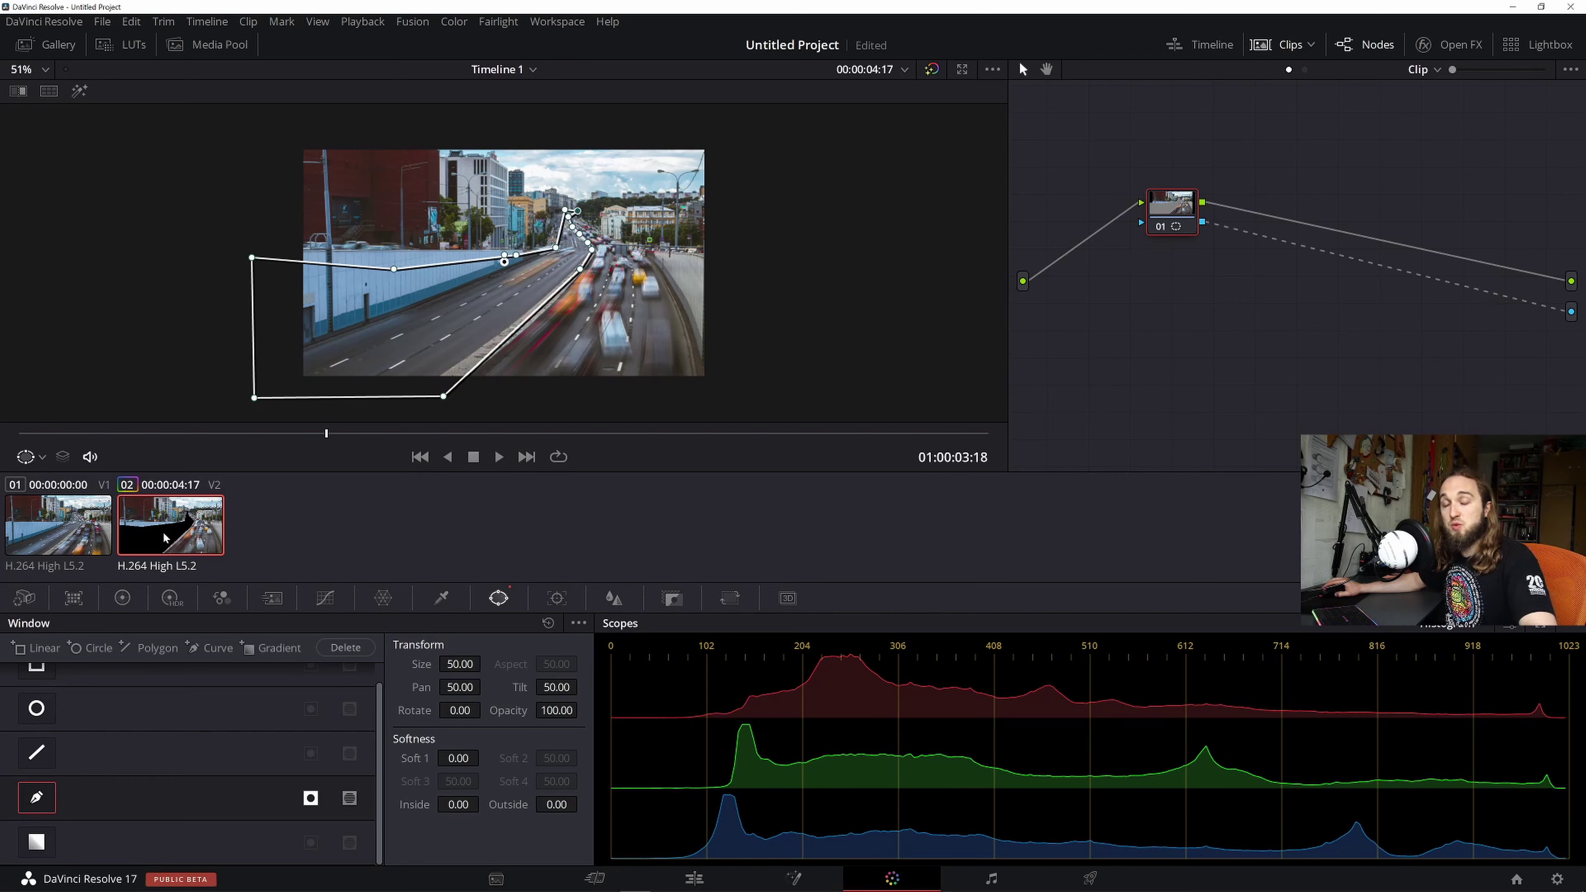
left_click(500, 457)
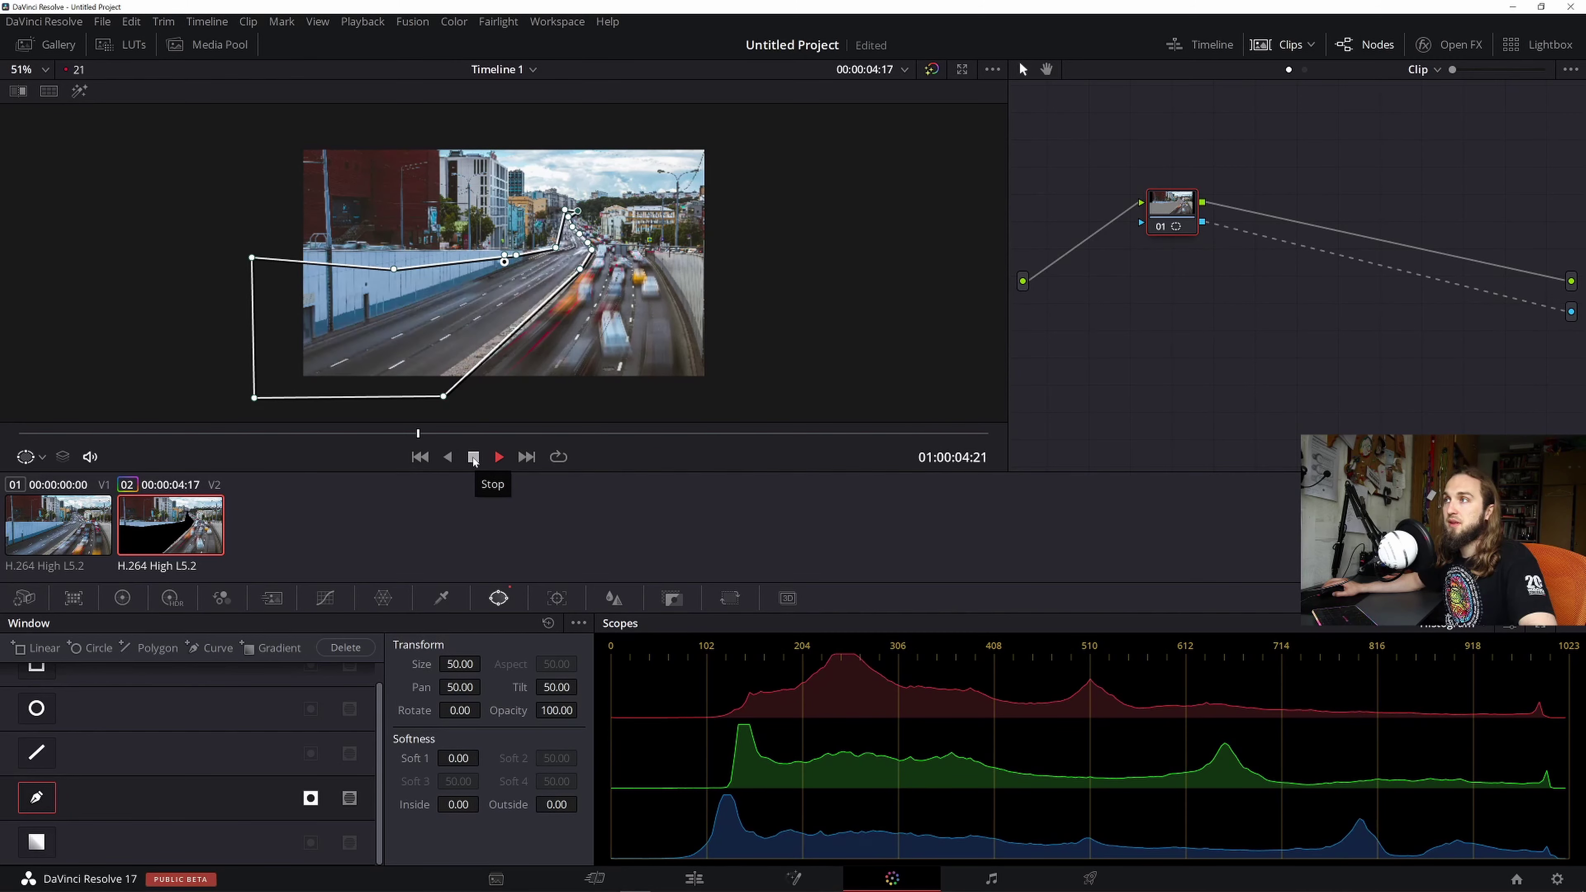
left_click(473, 458)
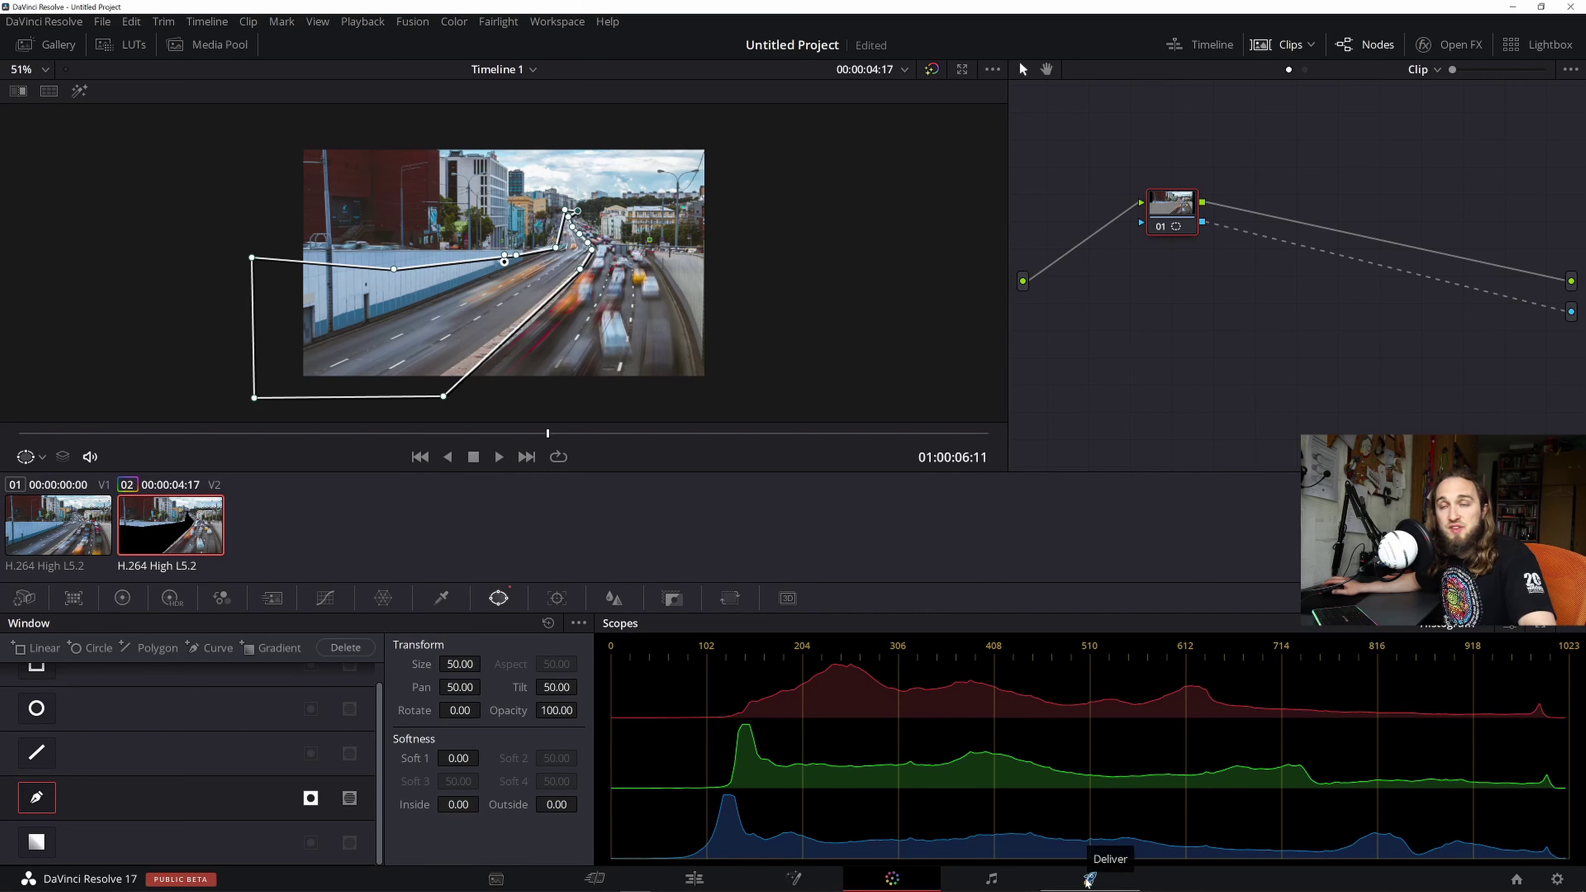
left_click(1088, 879)
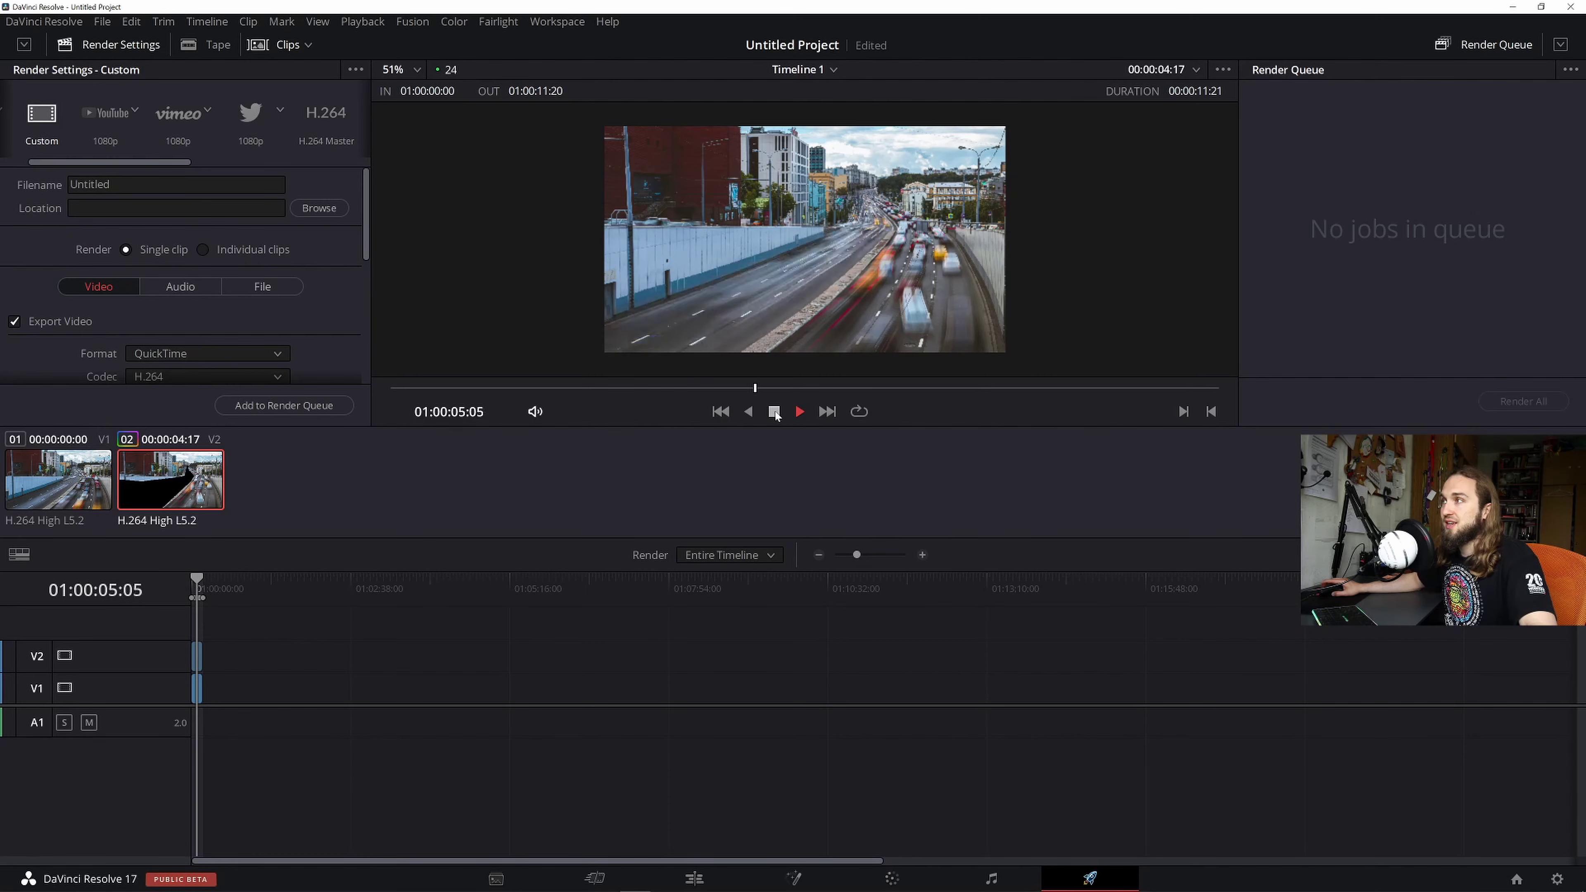
left_click(775, 412)
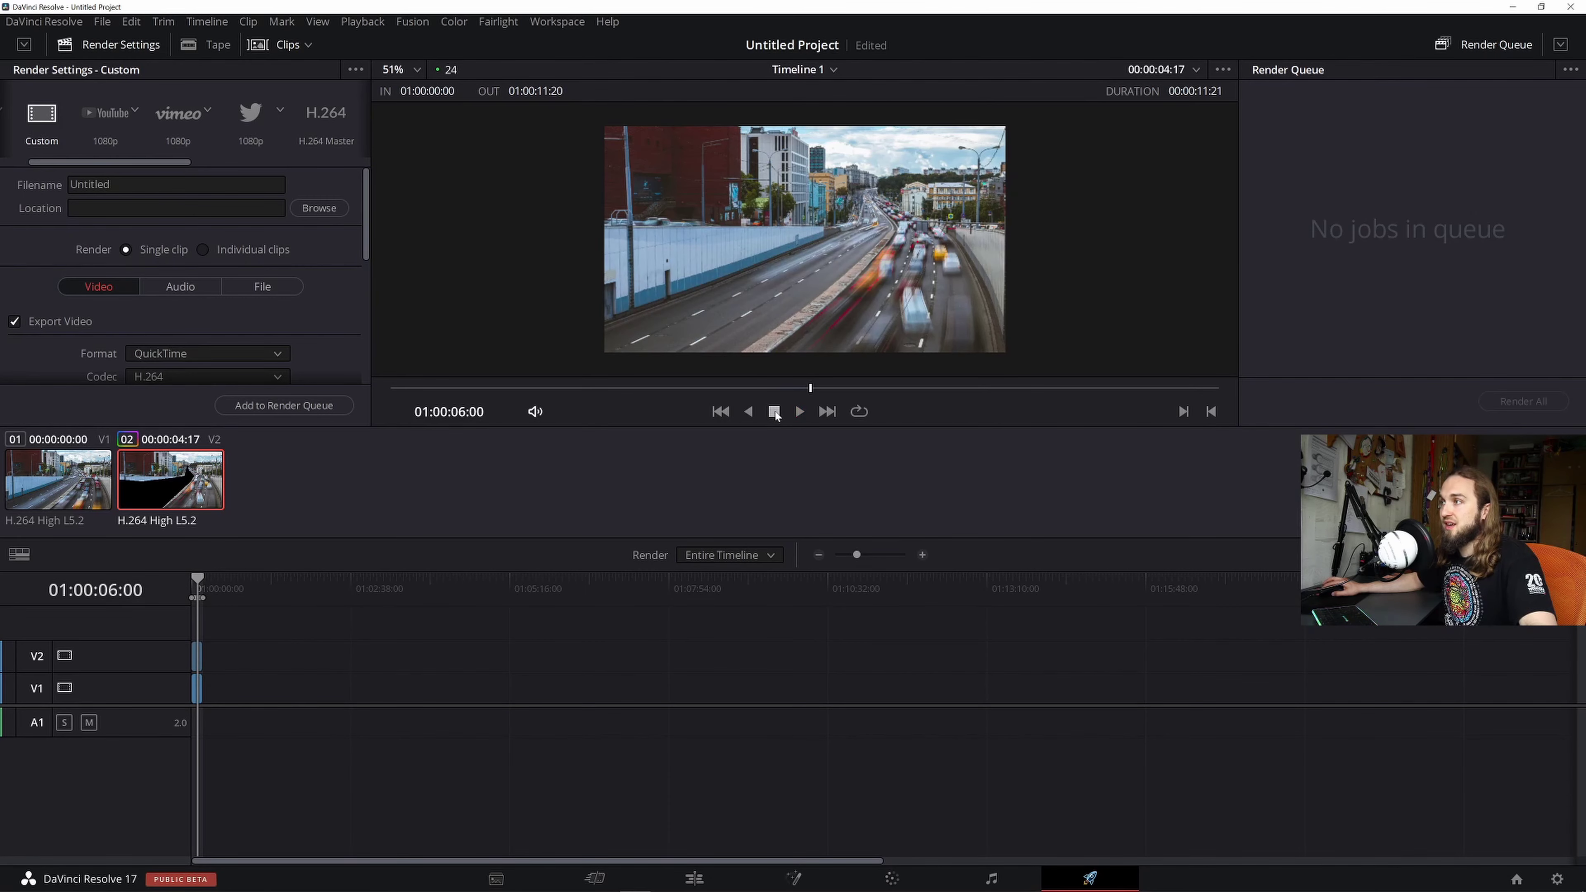
left_click(891, 878)
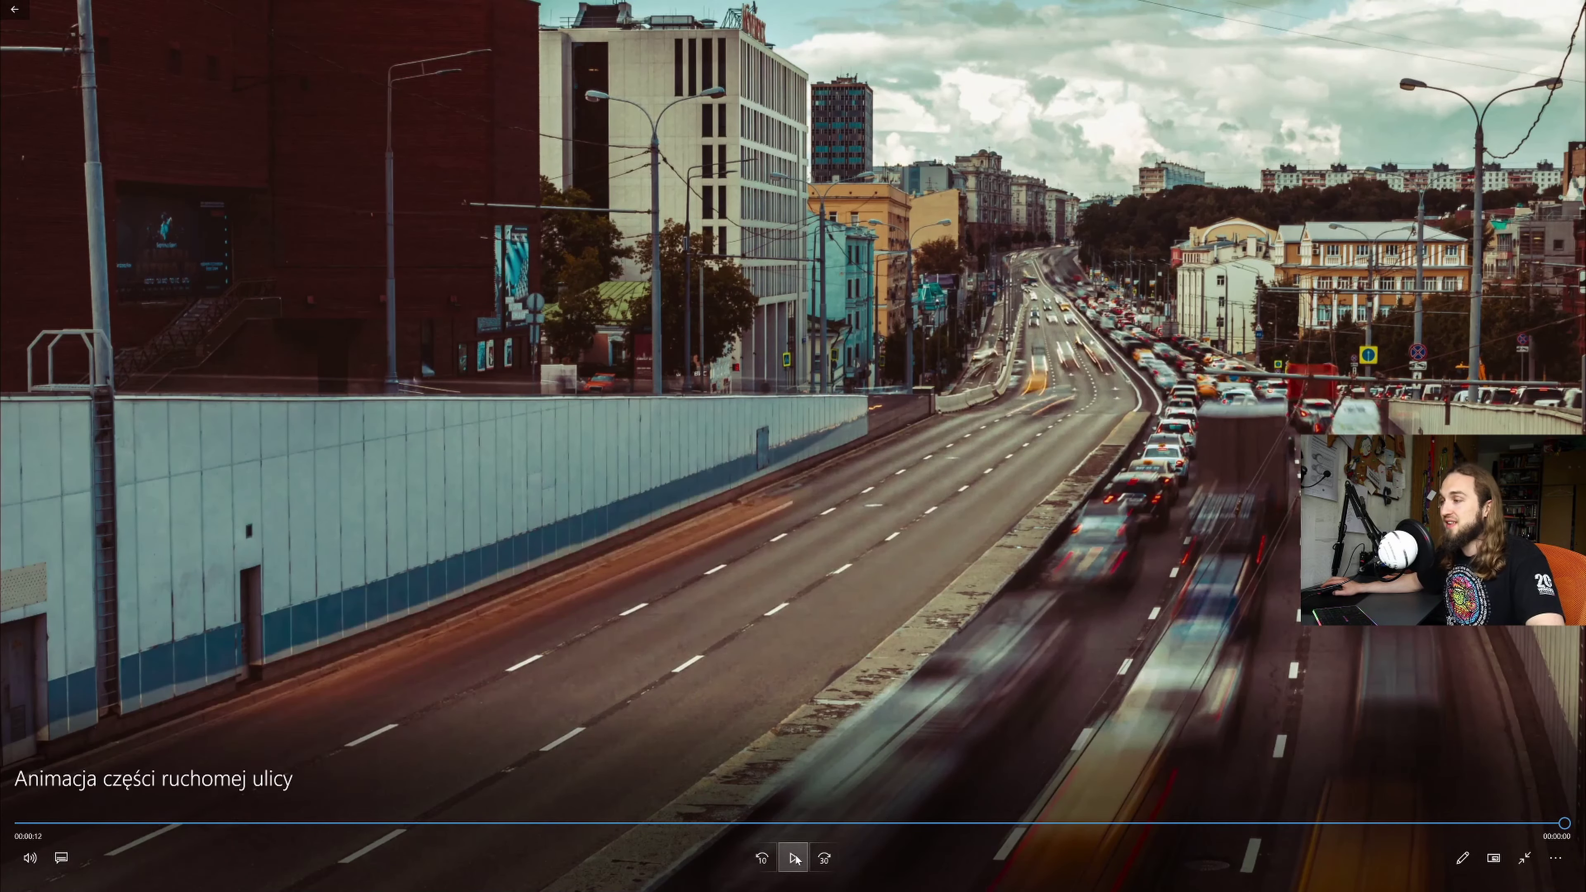
- Replay the exported highway cinemagraph, then the wine-pour clip wino2, in Photos
left_click(795, 859)
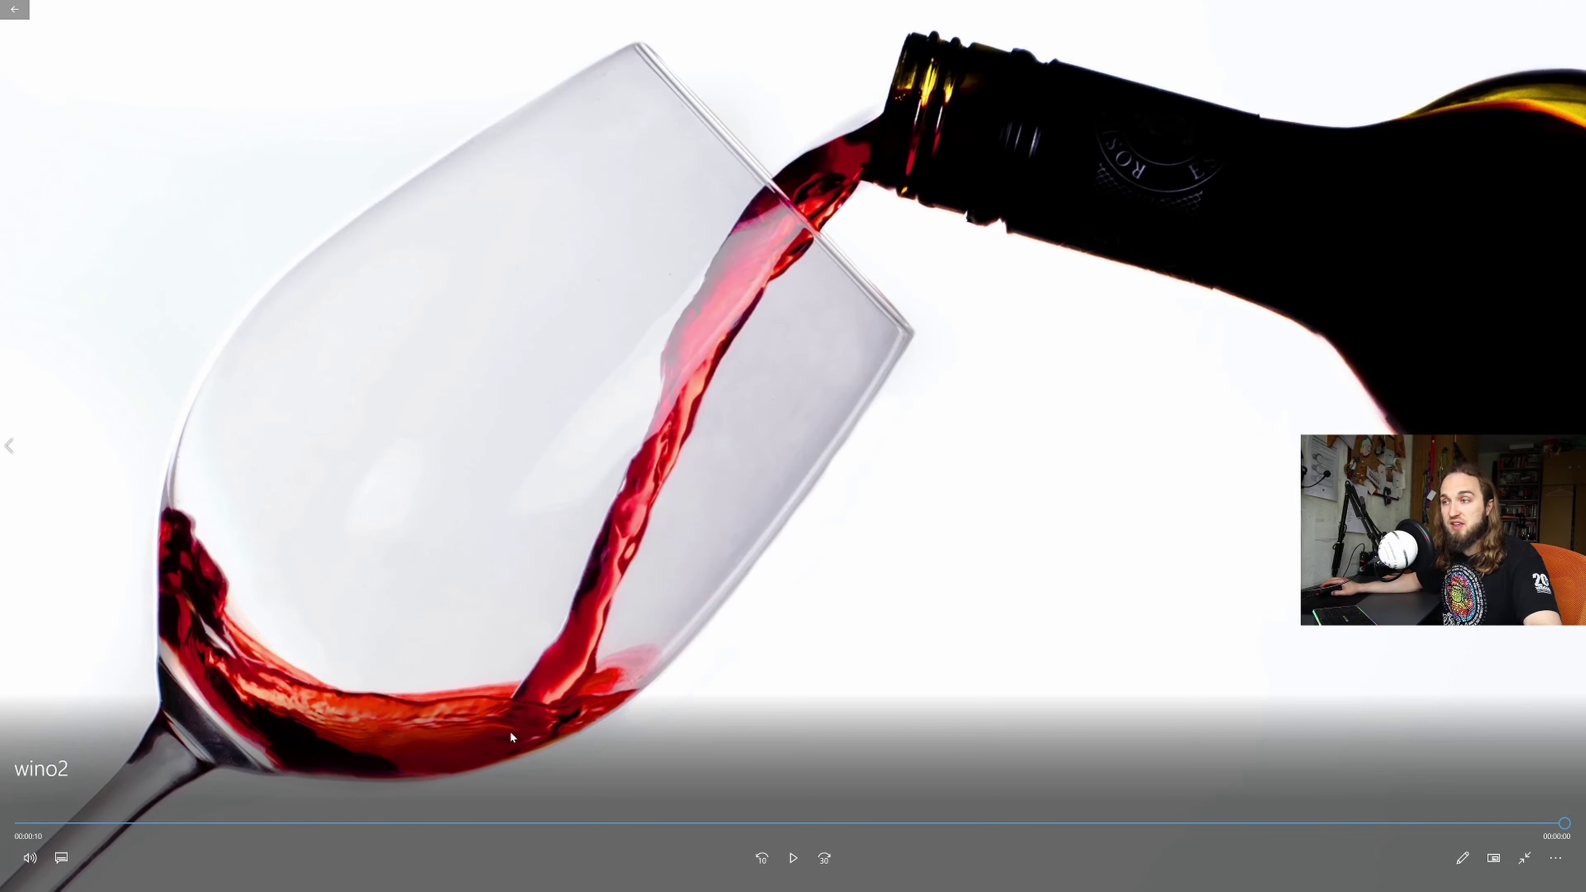
left_click(792, 858)
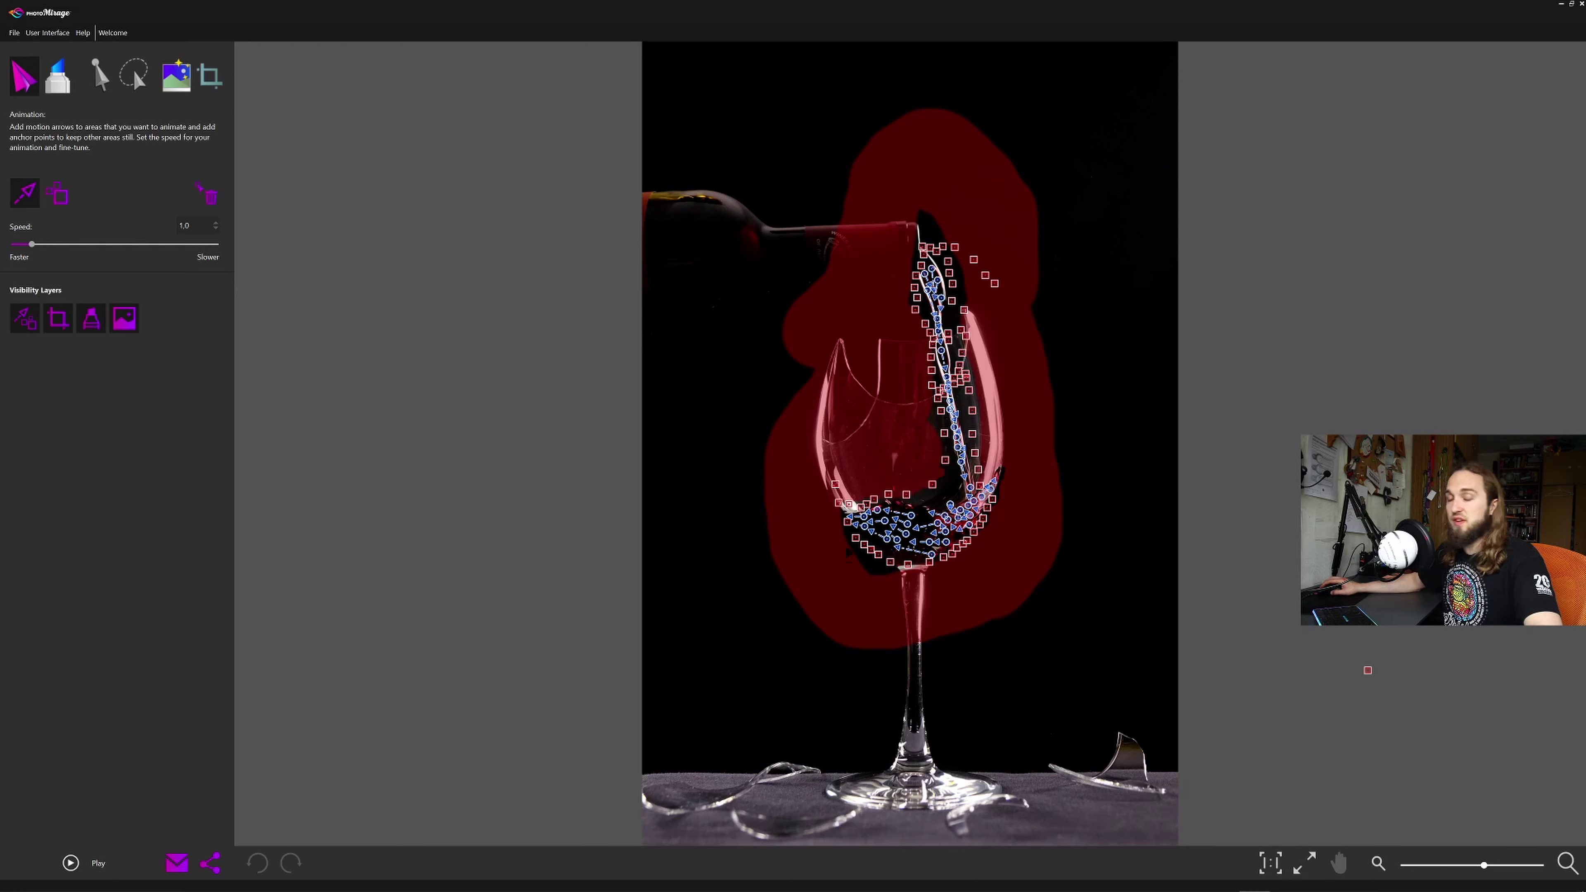
- Play the wine-pour animation preview in PhotoMirage
left_click(81, 867)
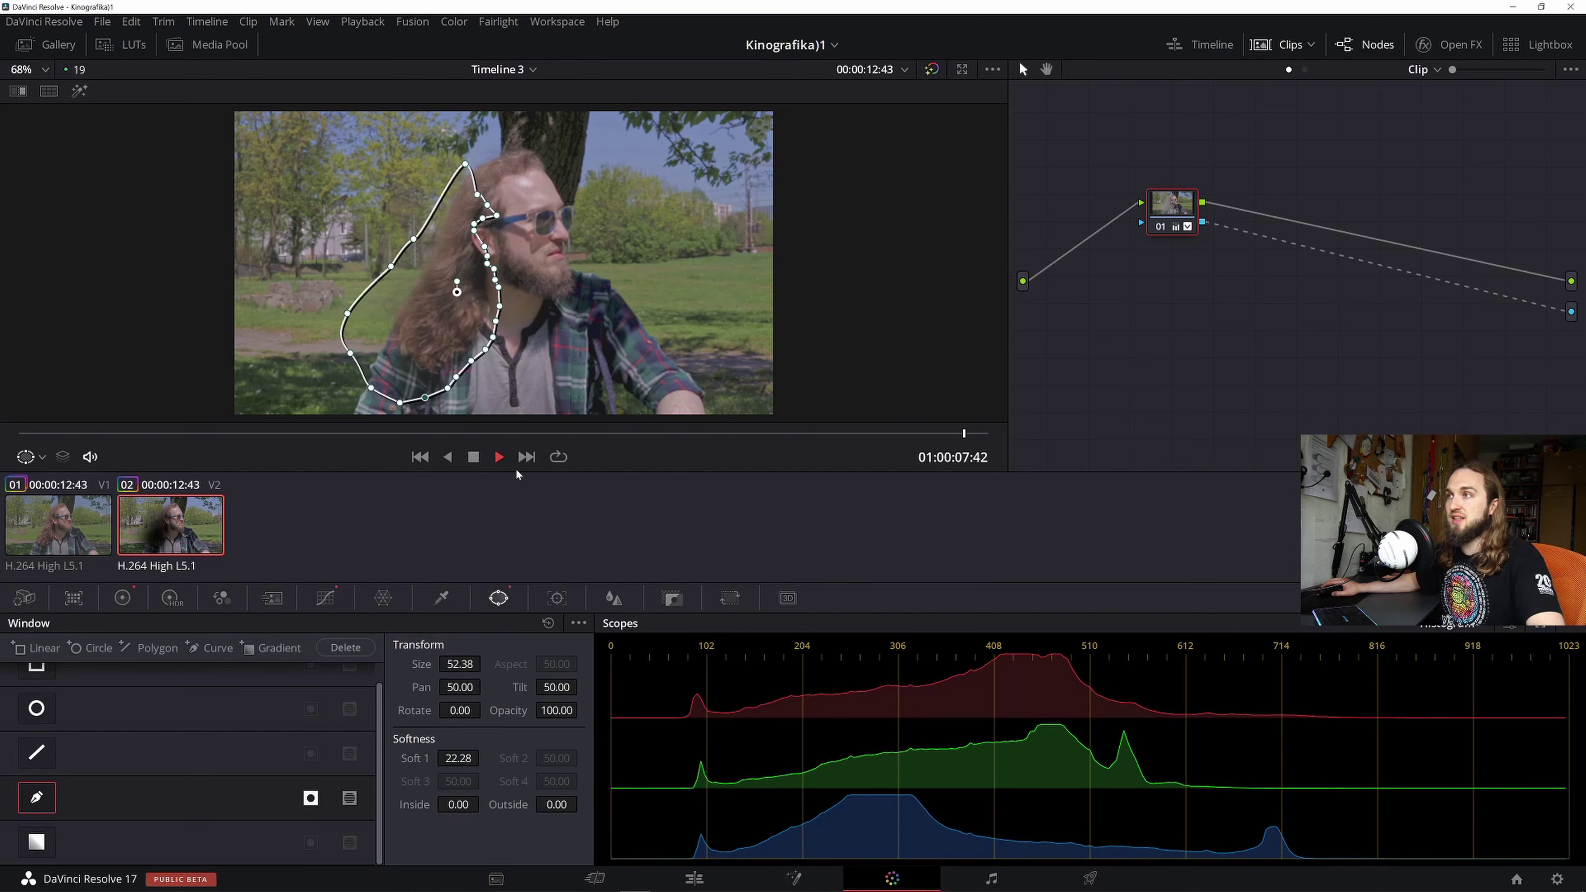
- Set the viewer overlay to Off so the hair curve mask outline is hidden
left_click(18, 459)
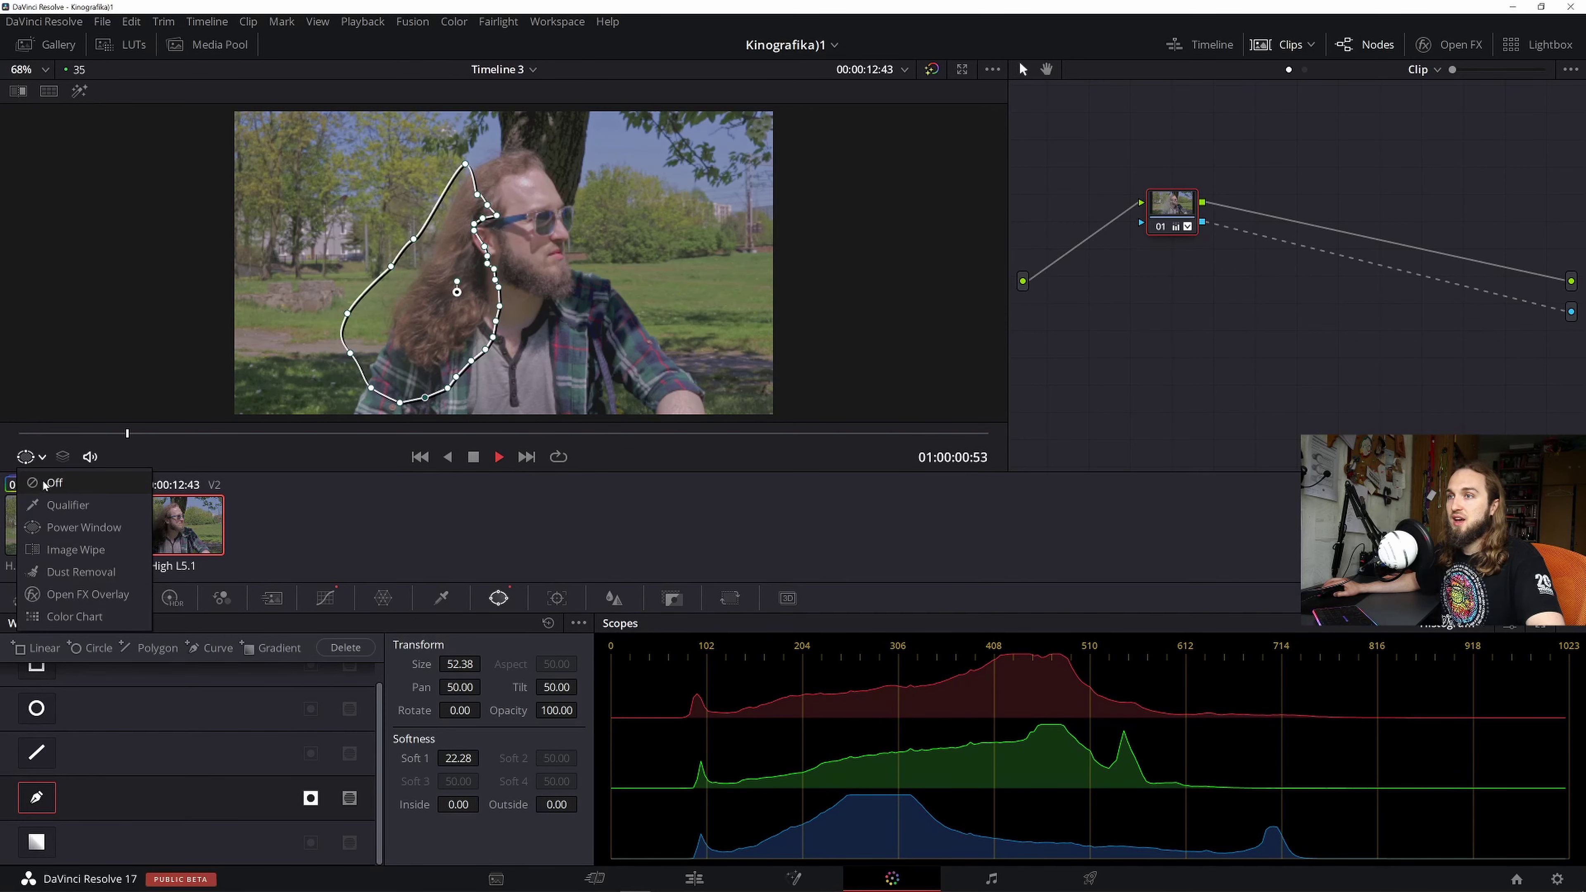
left_click(42, 476)
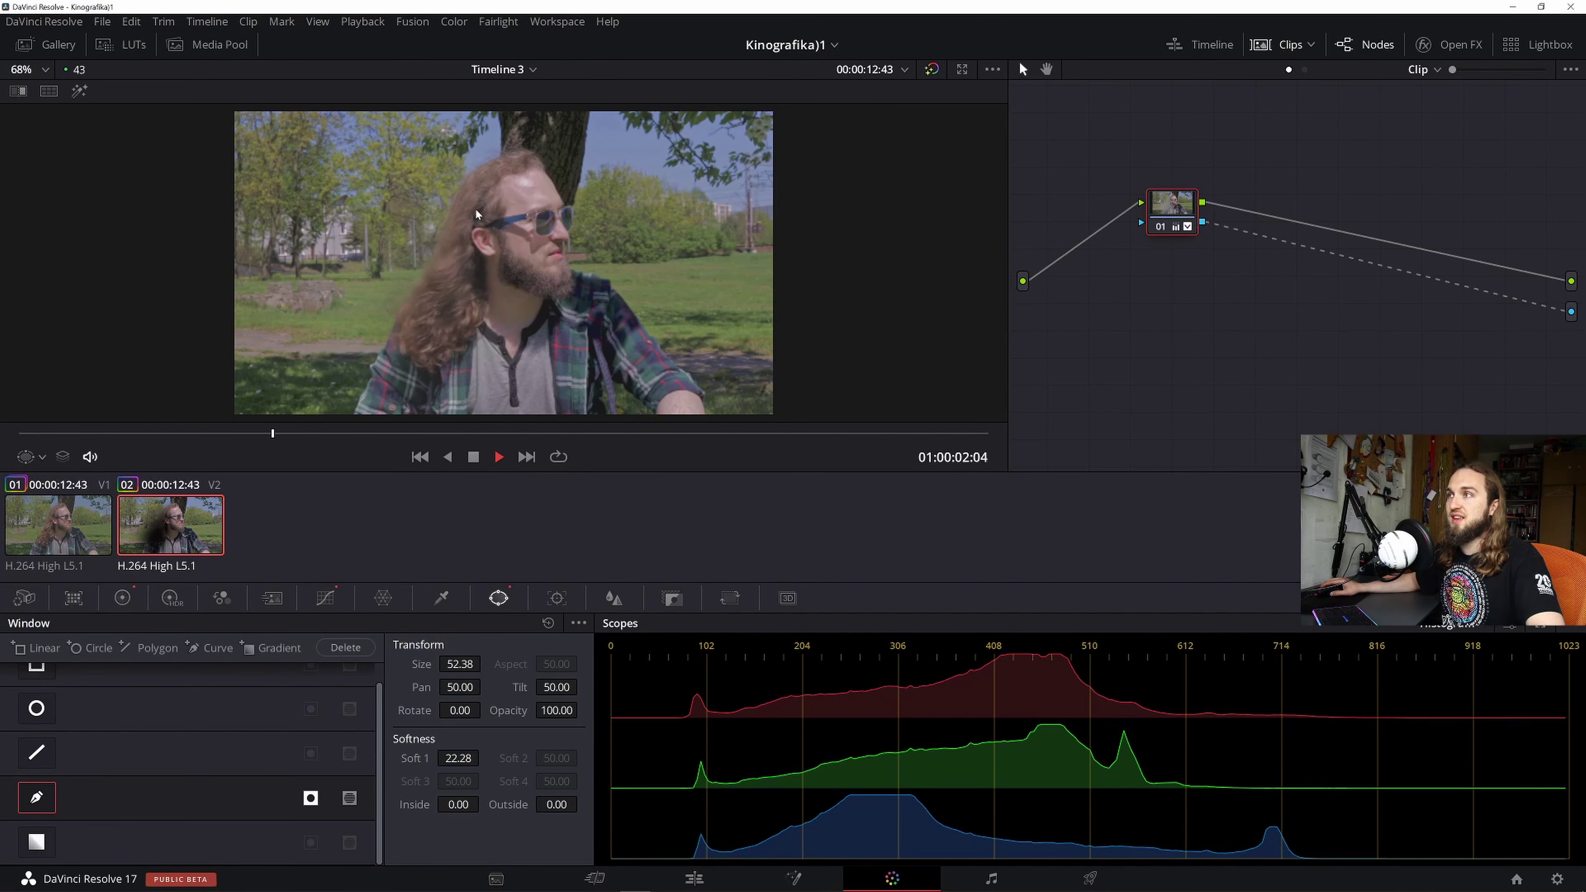